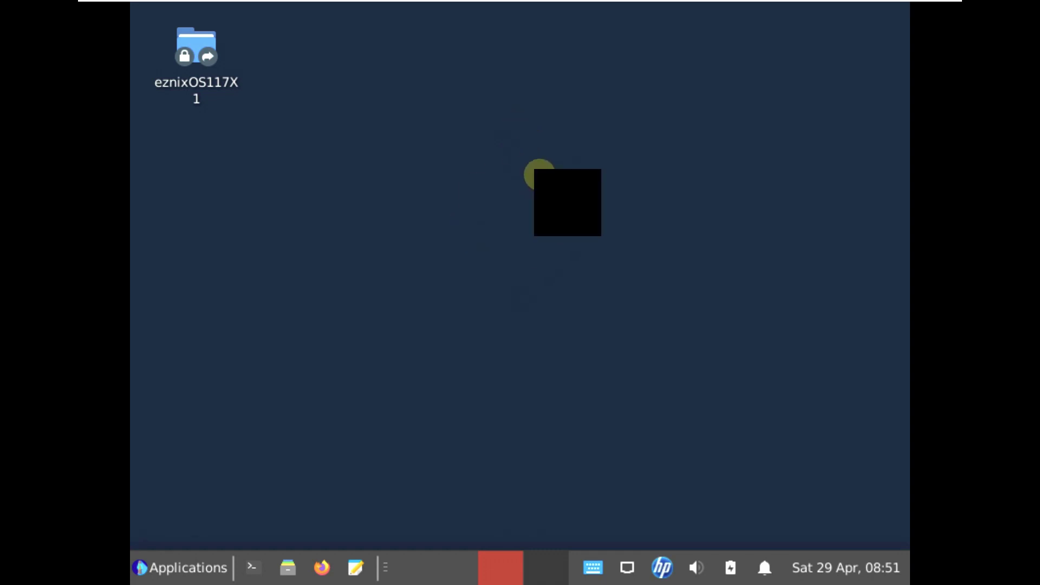
Turn off the virtual machine's stretched view and open the guest desktop's Display settings.
mouse_move(871, 2)
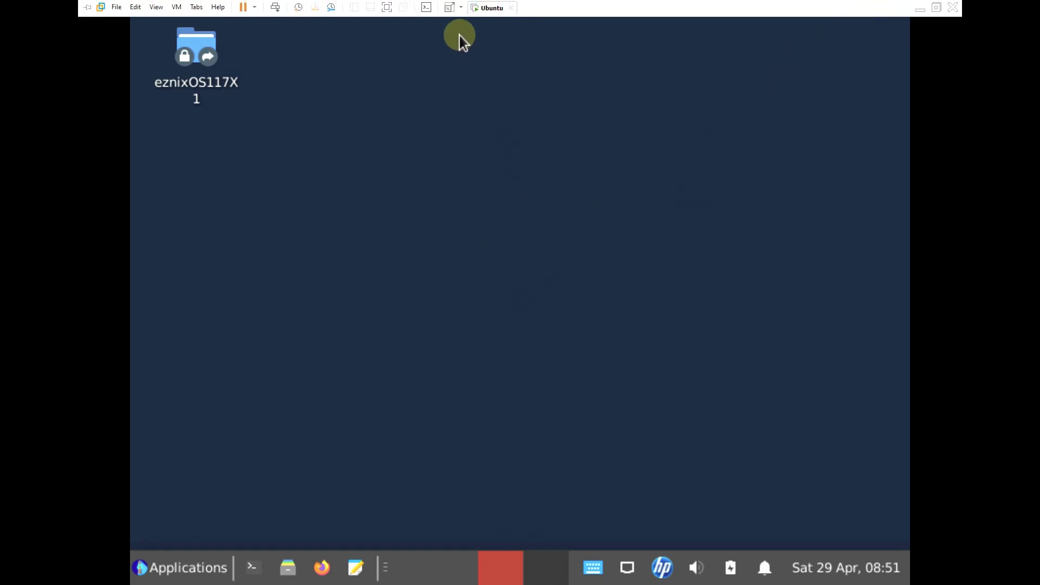
left_click(449, 7)
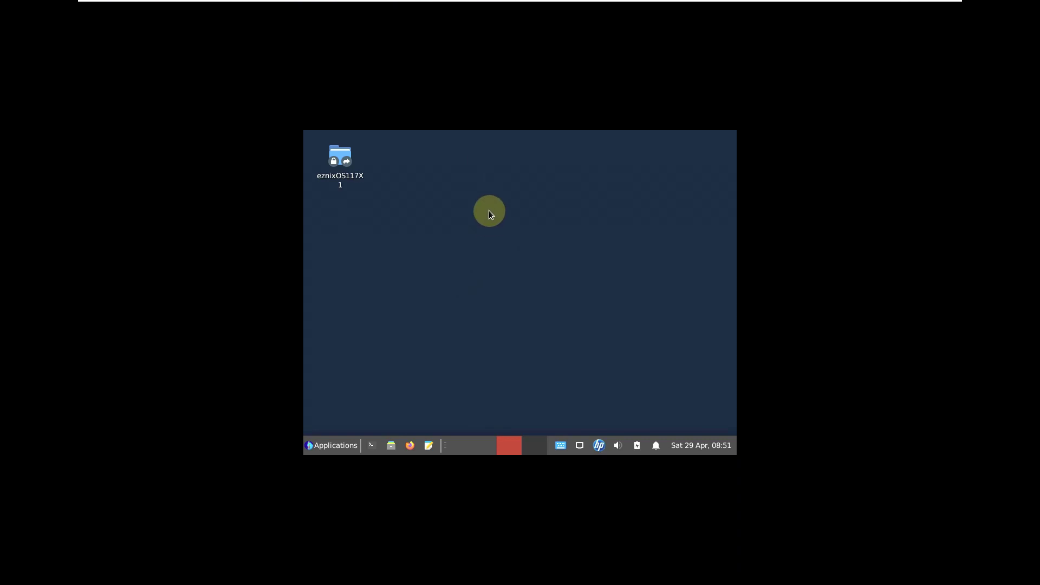
right_click(489, 211)
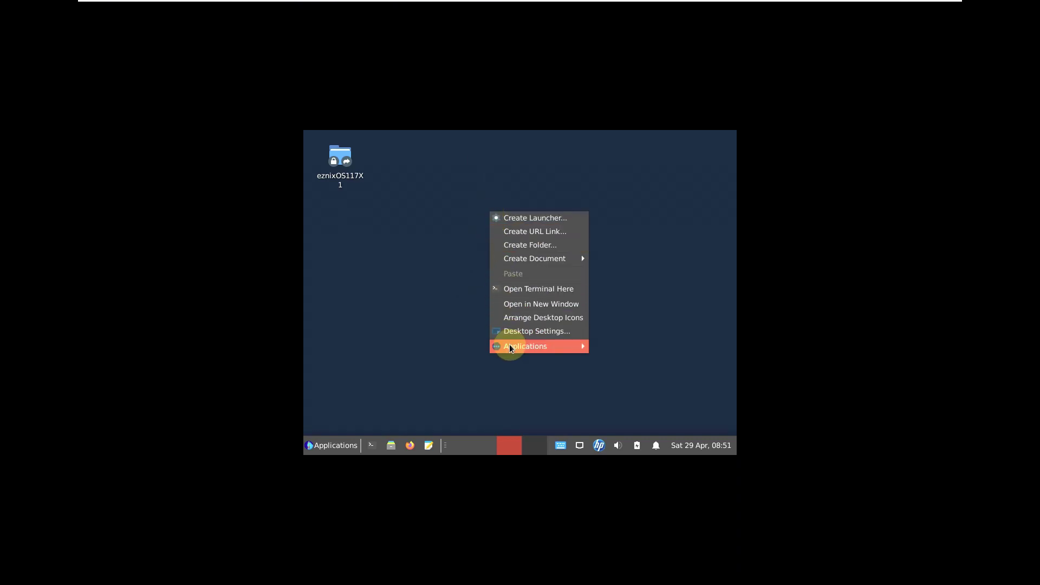
mouse_move(510, 348)
mouse_move(616, 404)
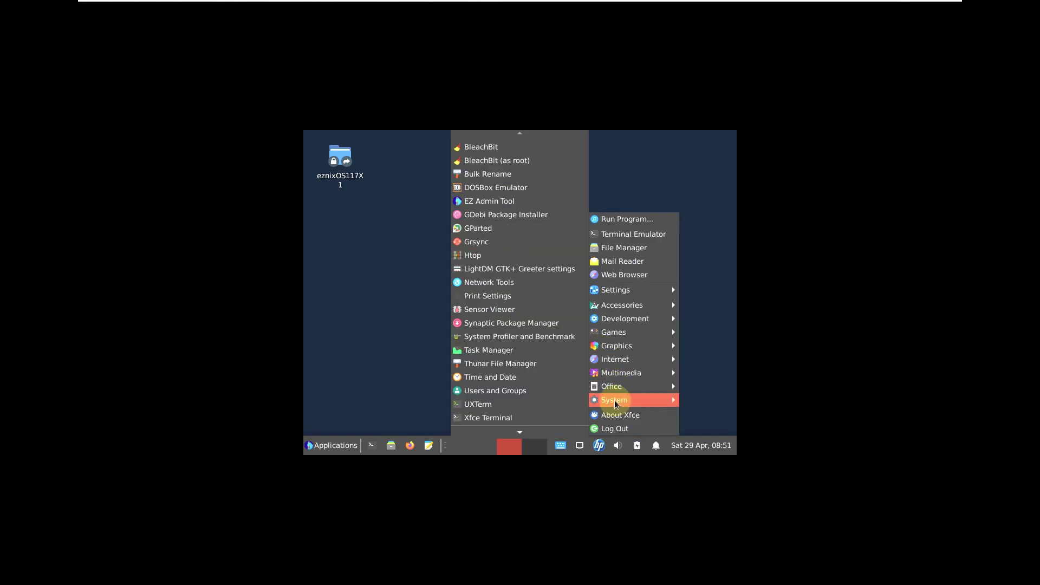
mouse_move(624, 291)
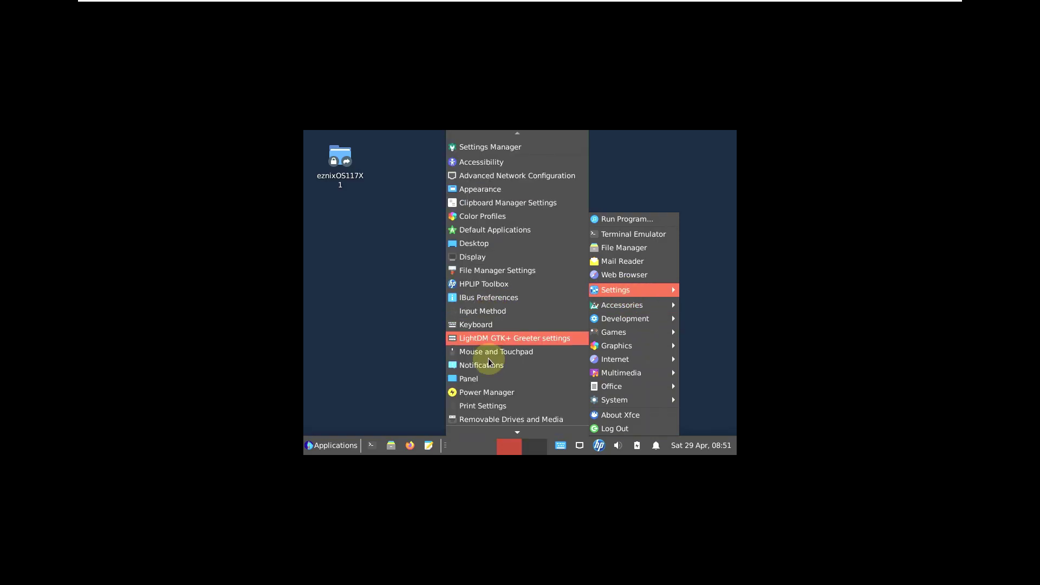
left_click(495, 260)
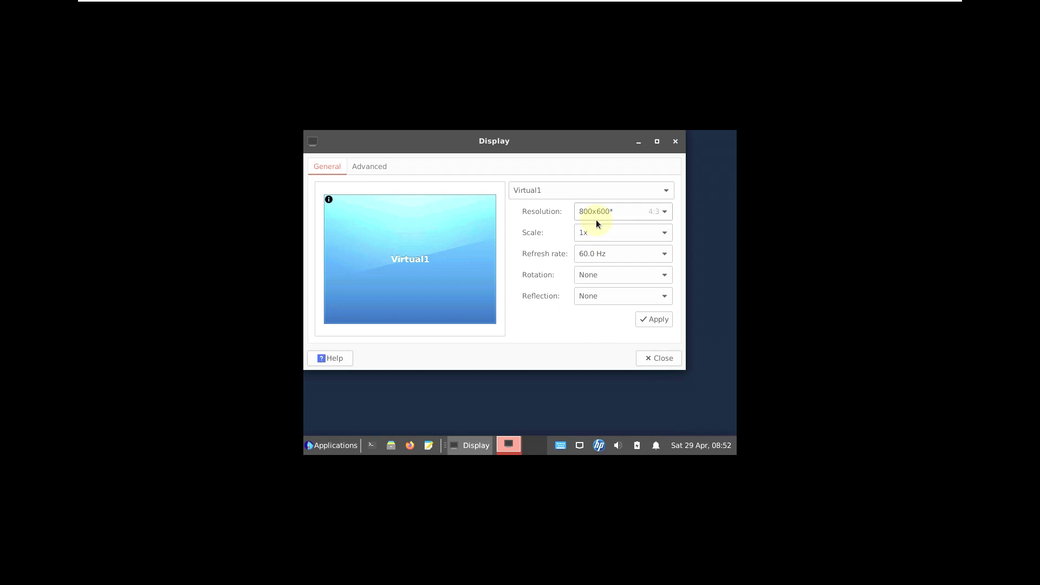
Set the Virtual1 display resolution to 1360x768, apply it, keep the configuration, and move the Display window toward the desktop's centre.
left_click(595, 214)
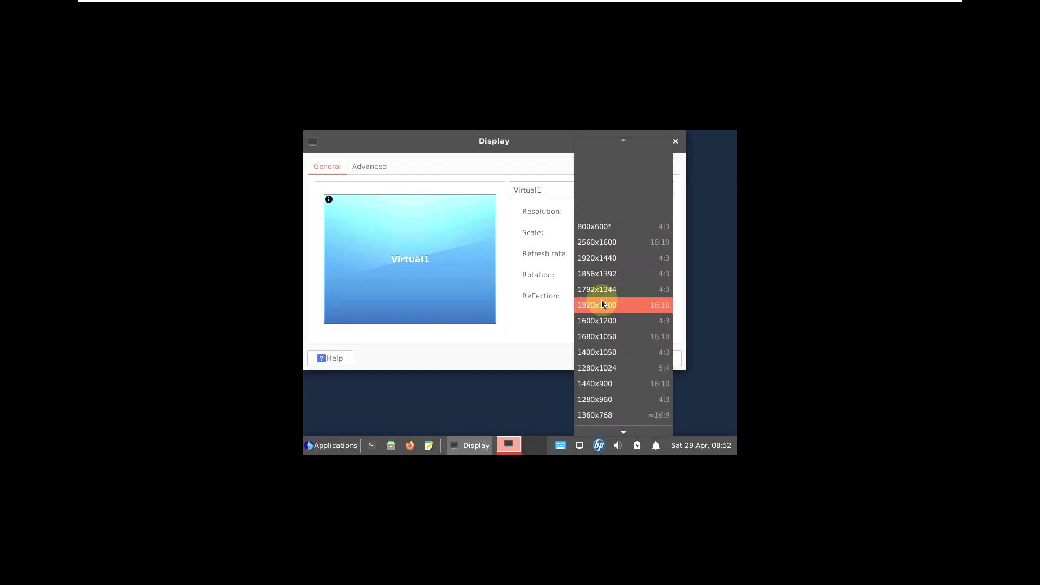
scroll(601, 300, "down", 2)
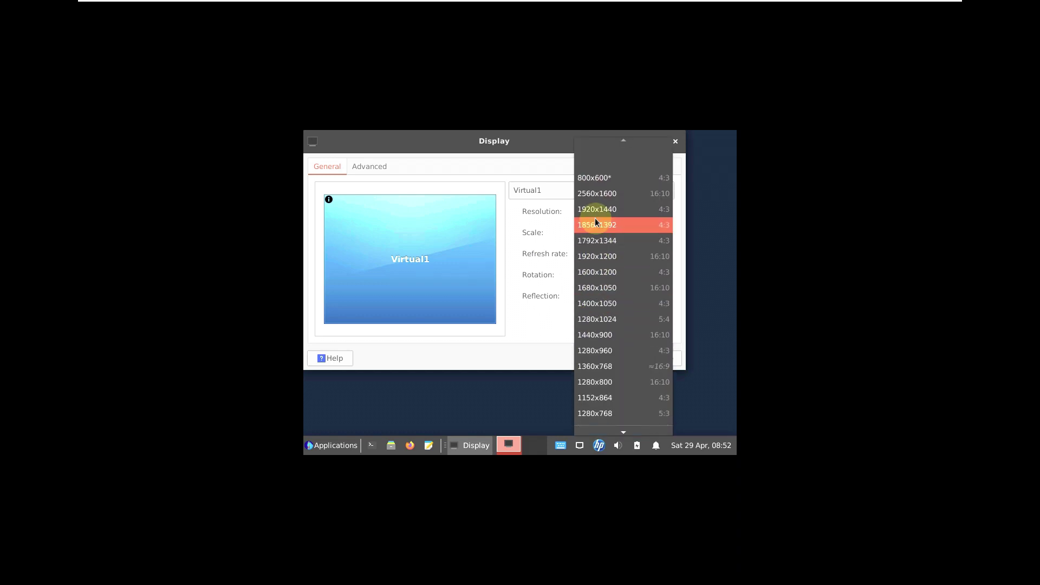
scroll(599, 255, "up", 1)
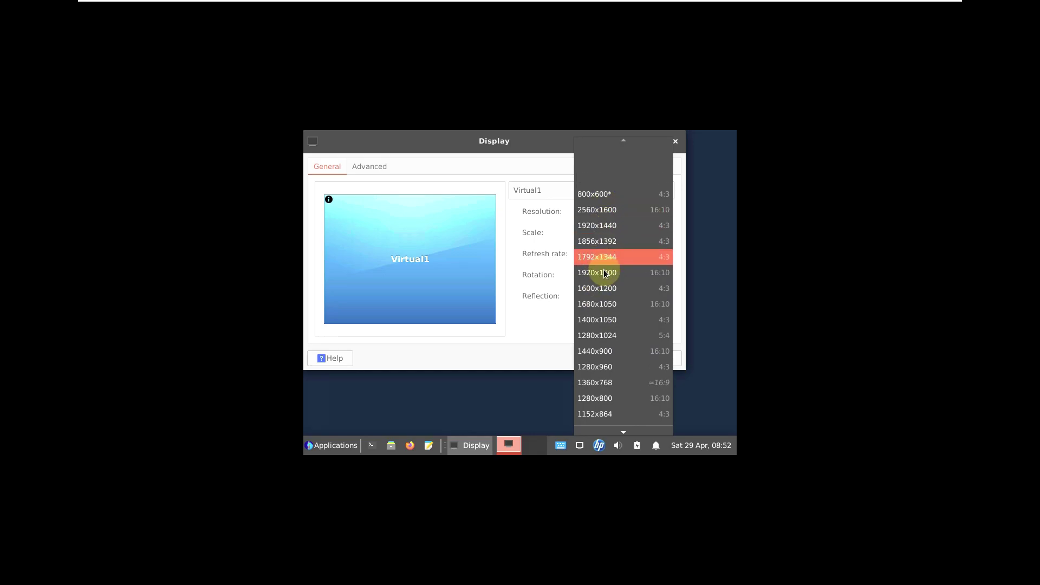
scroll(604, 297, "down", 2)
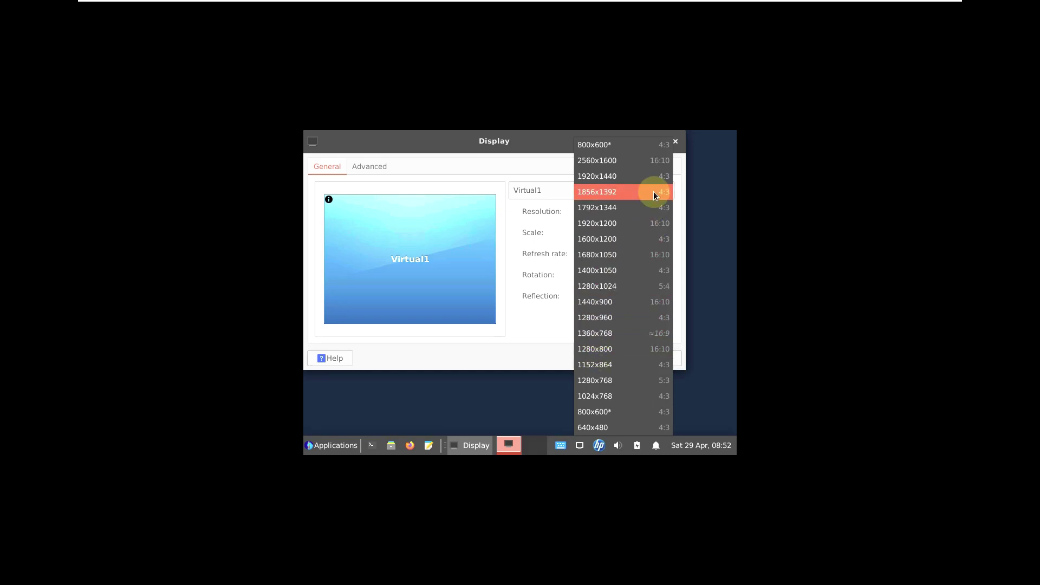
left_click(644, 333)
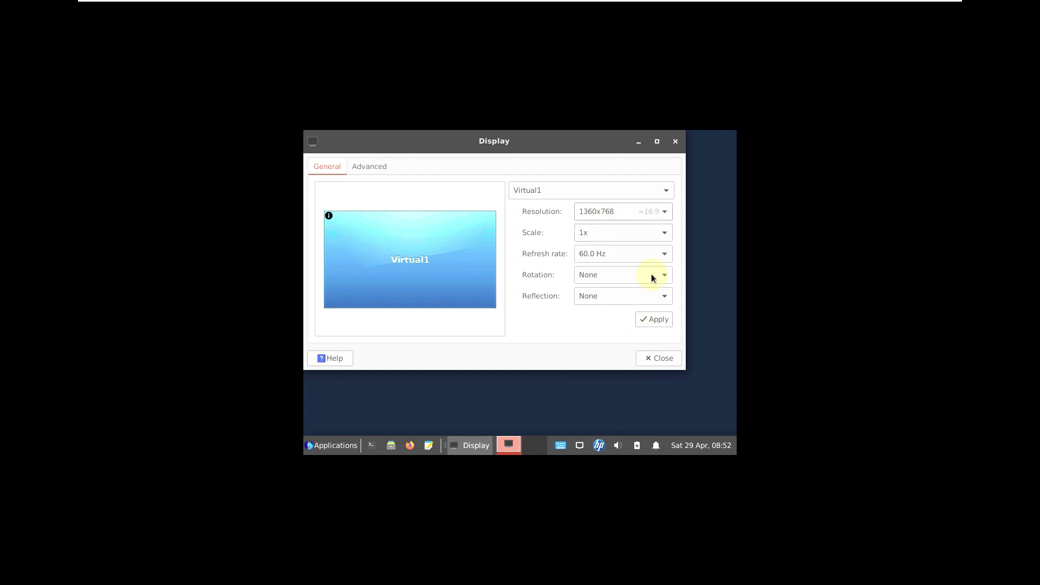
left_click(654, 319)
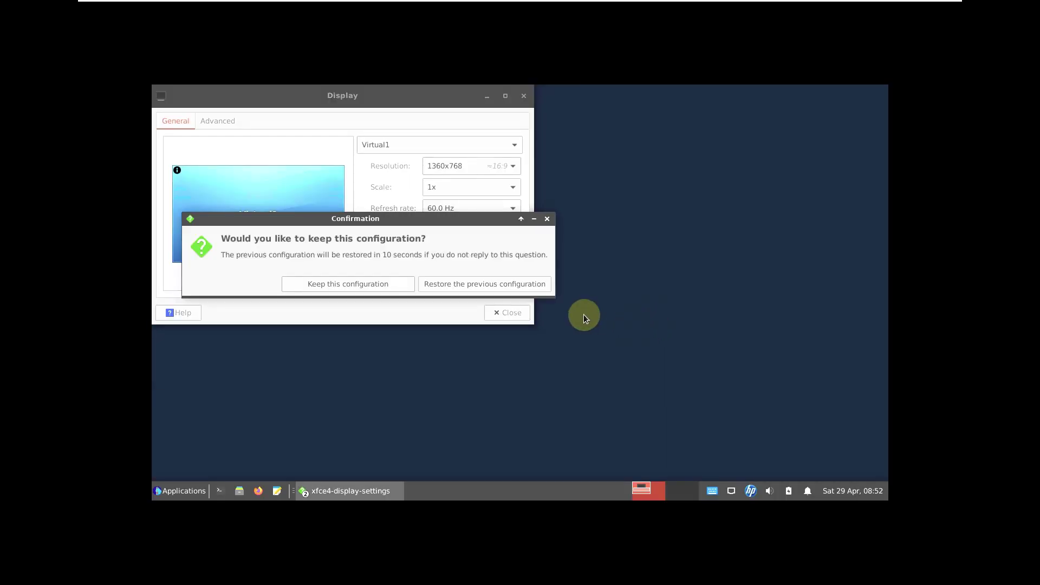
left_click(379, 284)
left_click_drag(415, 105, 541, 144)
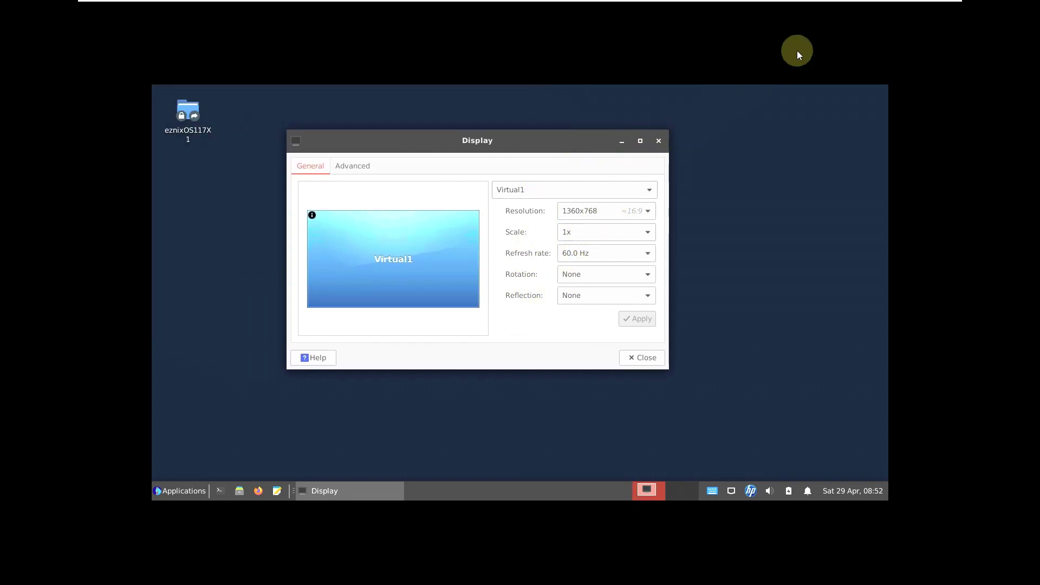
Stretch the virtual machine's view to fill the whole screen.
mouse_move(883, 2)
left_click(462, 13)
left_click(472, 22)
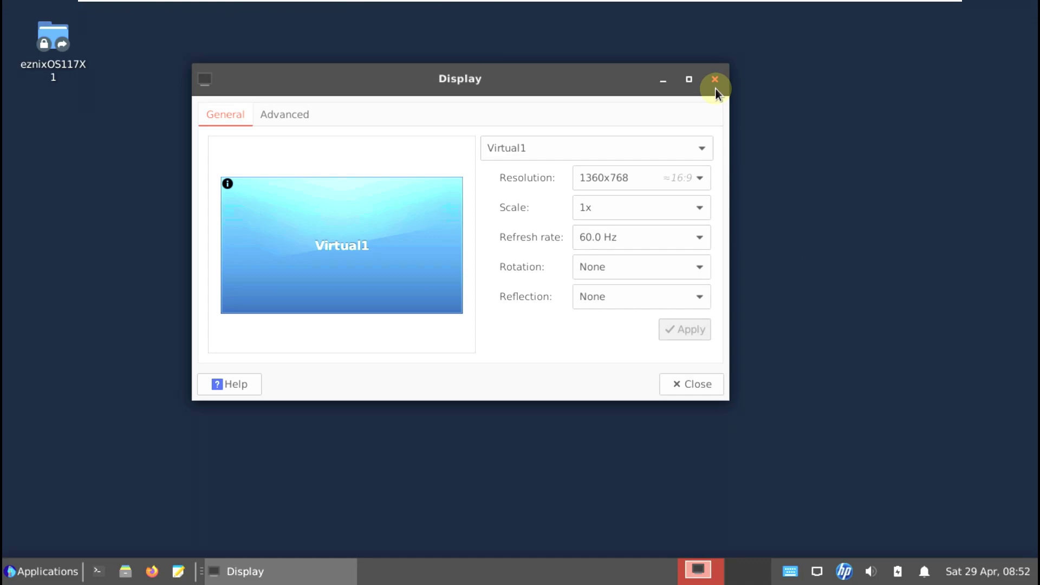
Look through the available display resolutions without changing the selection, and close the Display settings.
left_click(626, 176)
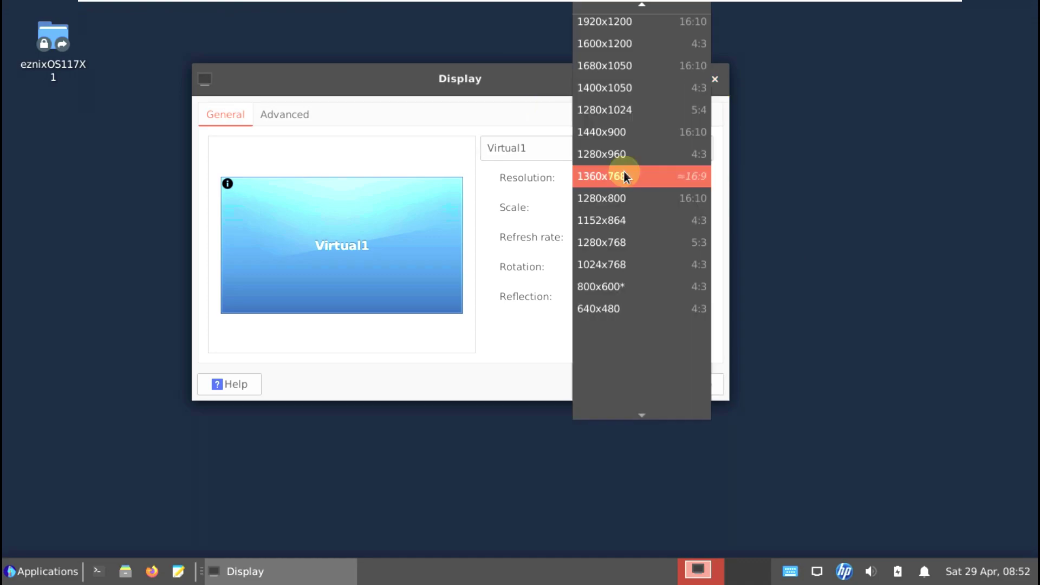
scroll(623, 178, "up", 4)
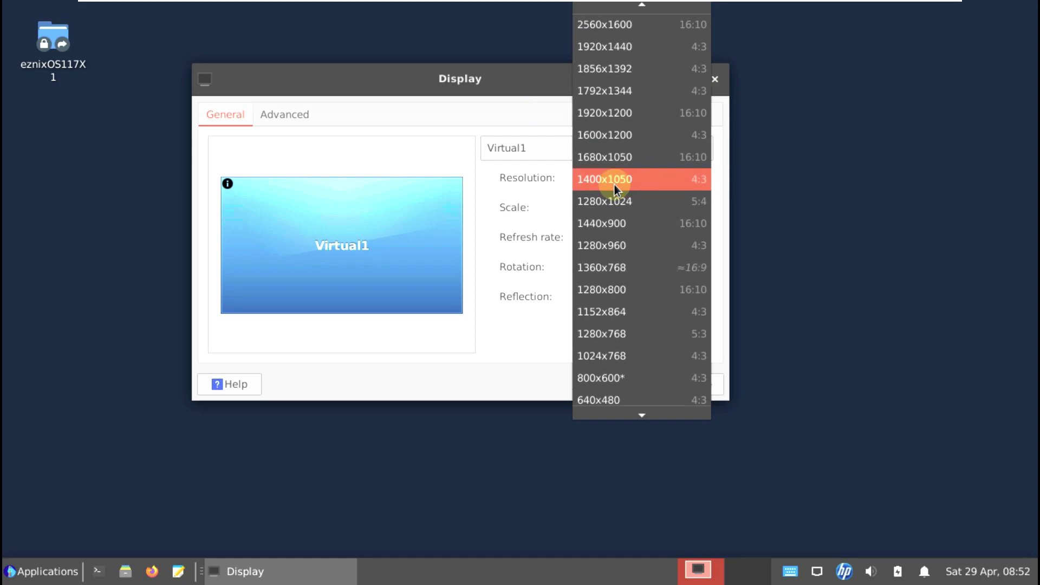
left_click(501, 81)
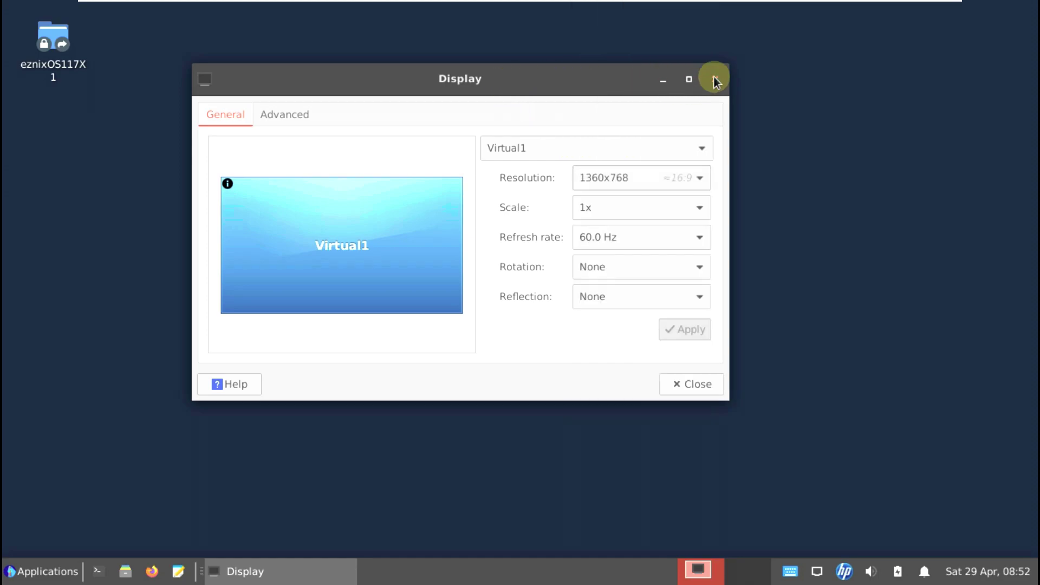
left_click(715, 80)
Enlarge the applications menu, launch Task Manager from the System category, and maximize its window.
left_click(53, 572)
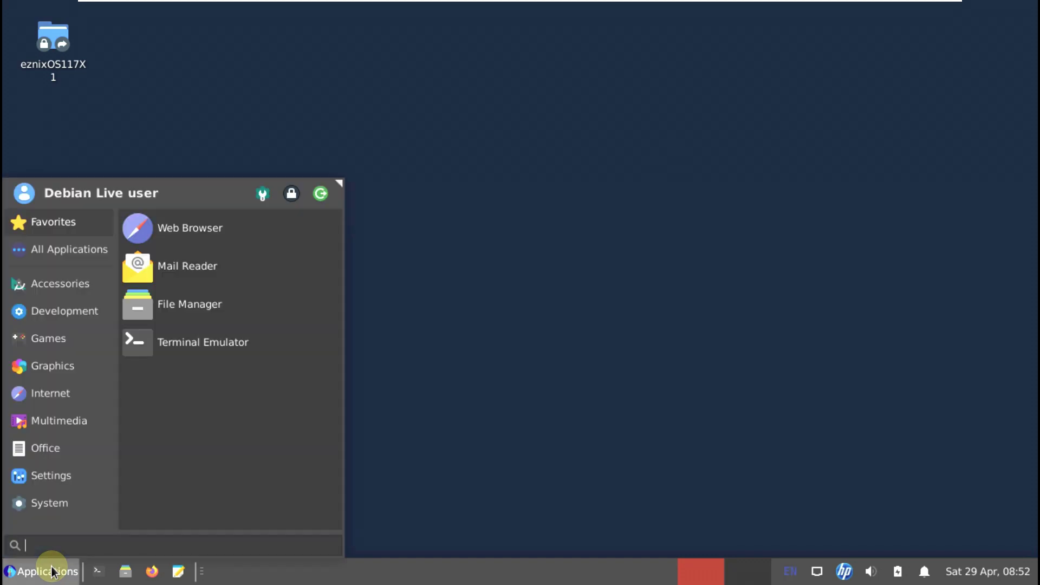
left_click(72, 477)
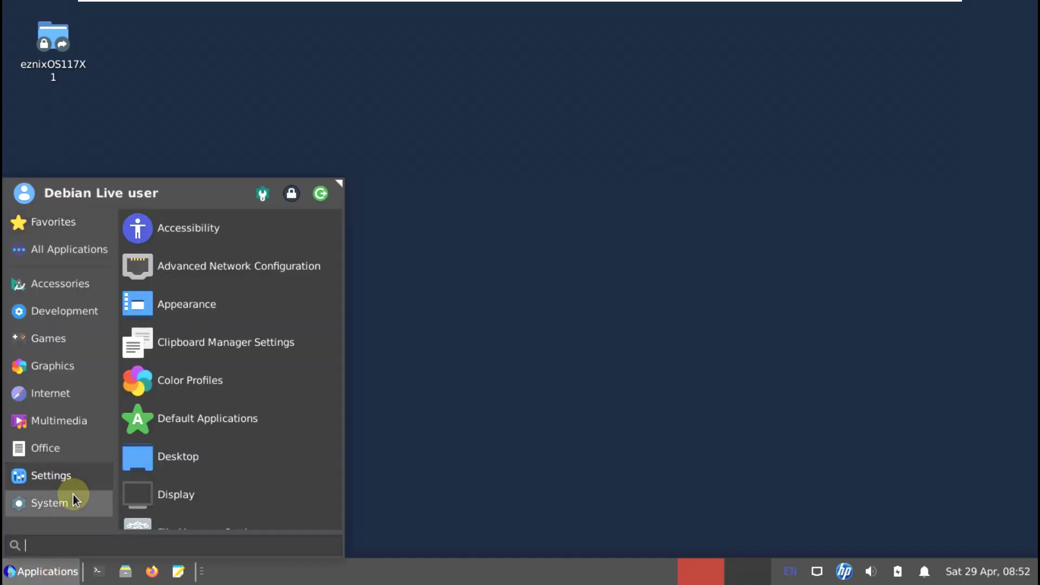
left_click(74, 499)
left_click_drag(338, 182, 703, 84)
scroll(435, 355, "down", 5)
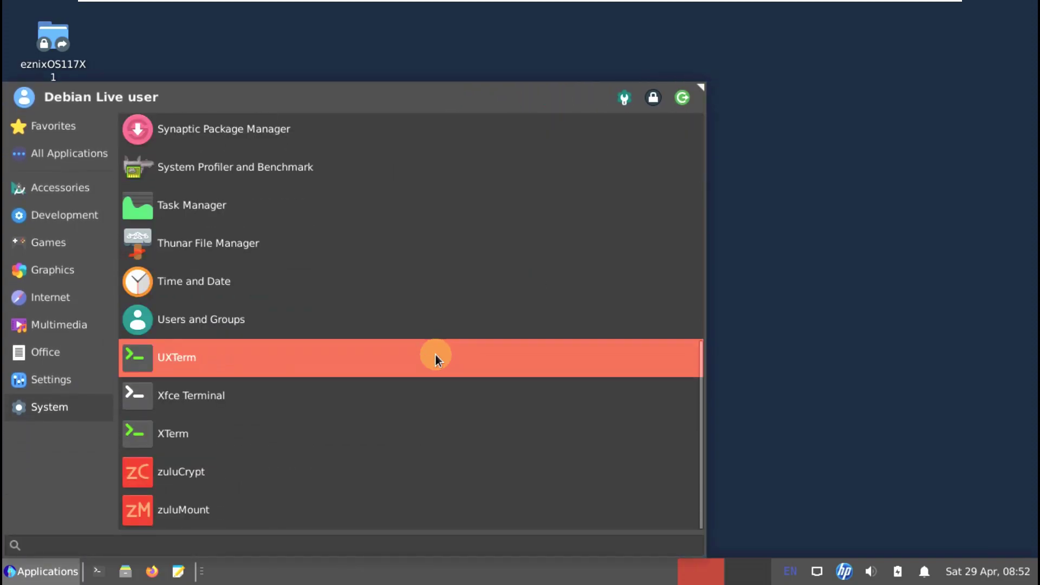
left_click(273, 217)
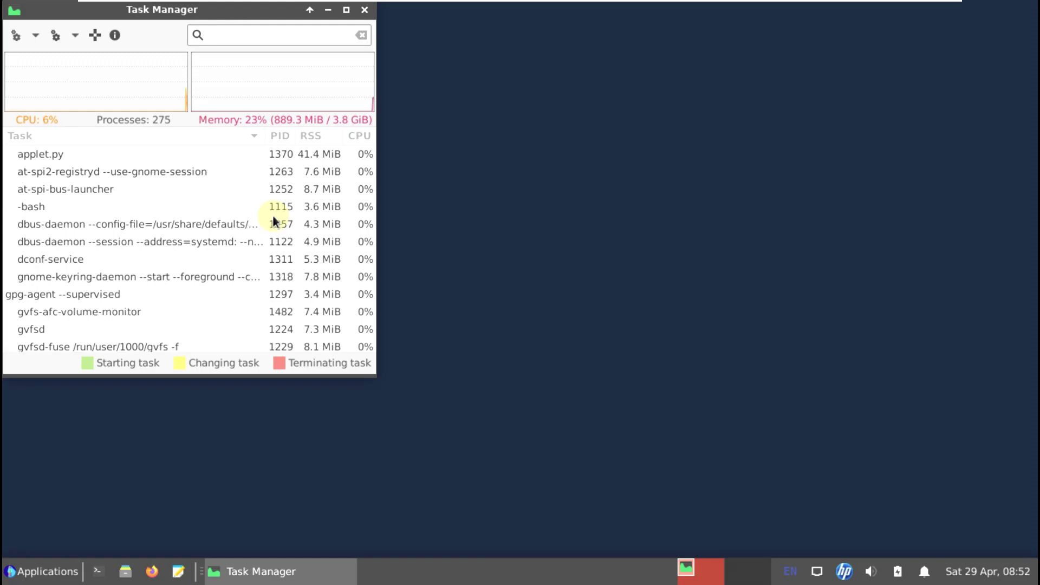
left_click(346, 9)
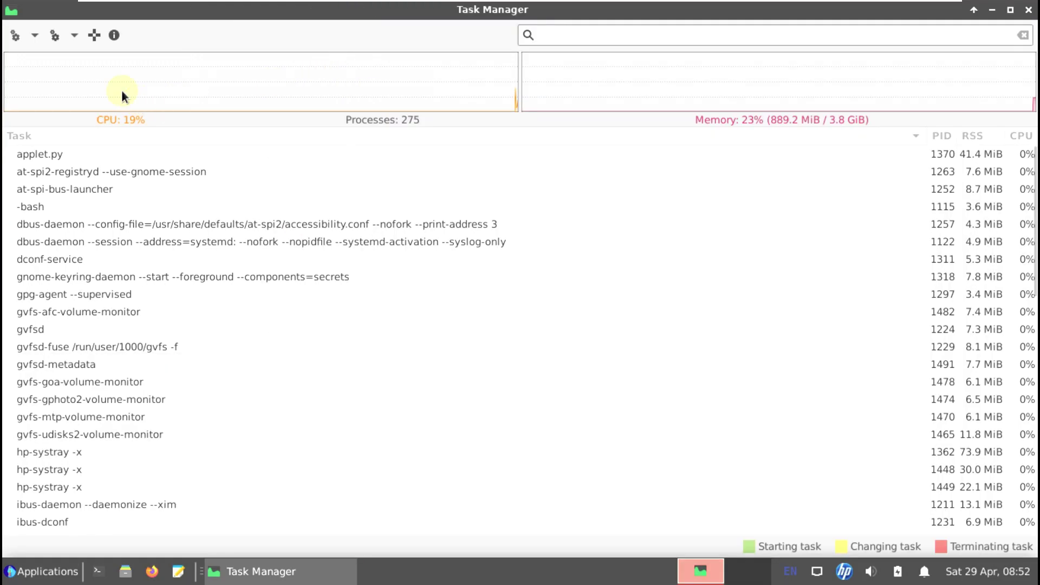
Check Task Manager's version in its About information, highlighting the version number, and close the dialog.
left_click(111, 43)
left_click_drag(535, 337, 469, 337)
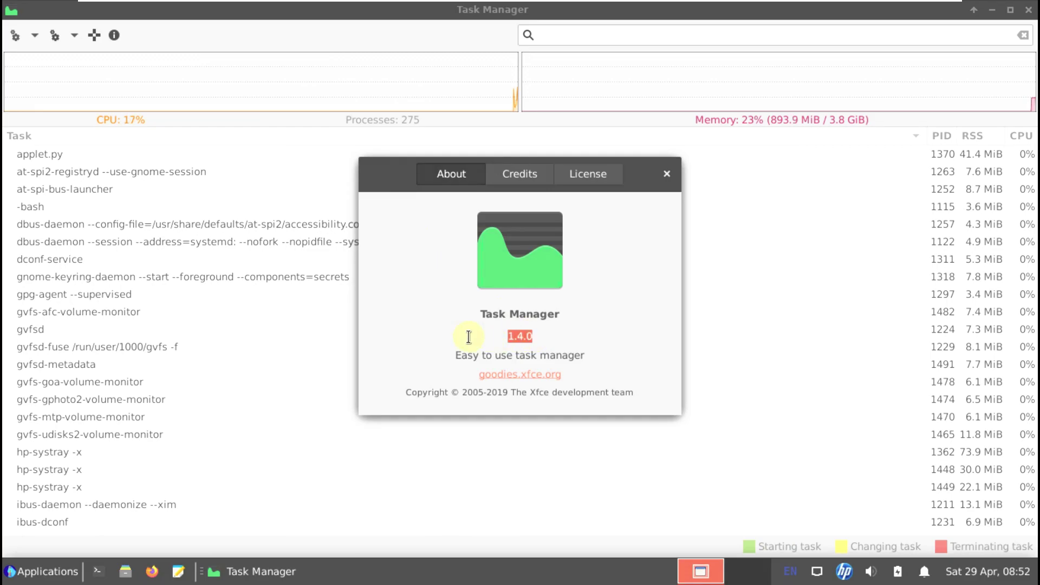
left_click(667, 174)
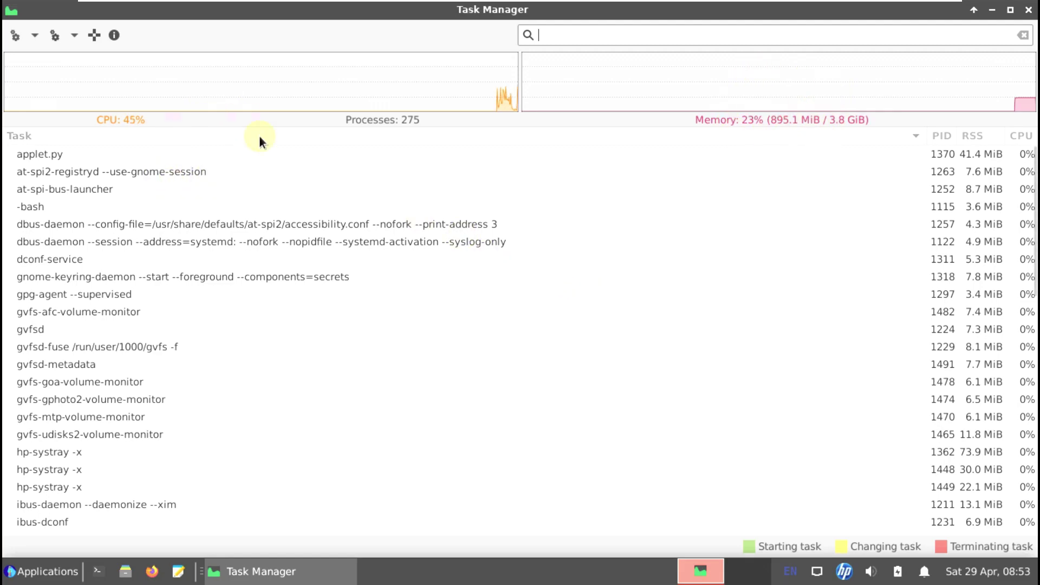
Examine the full list of running processes along with CPU and memory usage, and close Task Manager.
scroll(469, 250, "down", 8)
scroll(469, 250, "down", 7)
scroll(525, 370, "up", 5)
scroll(525, 370, "up", 9)
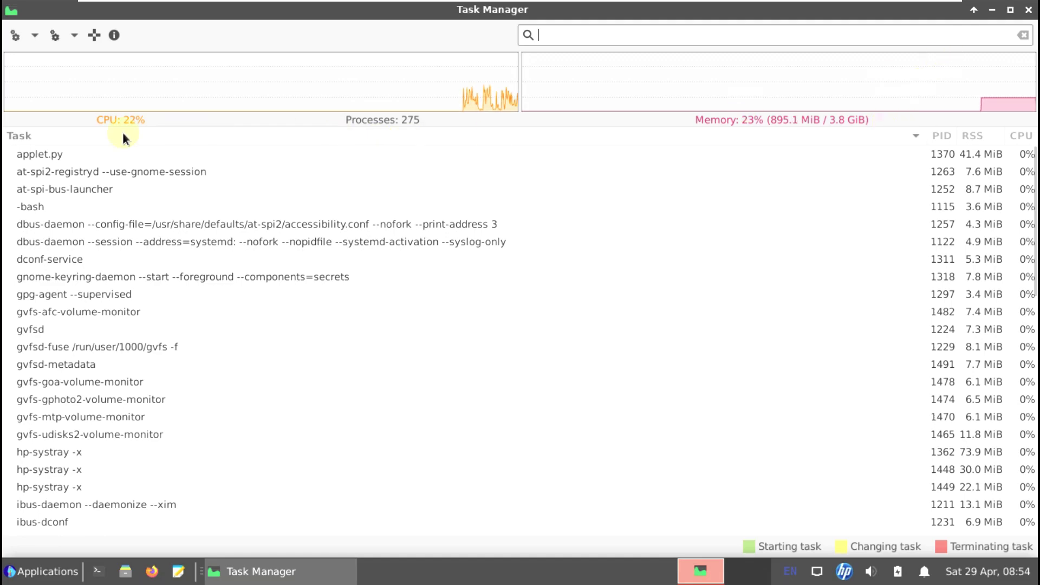
left_click(1028, 10)
Open a terminal, maximize its window, and check its version in the About information.
left_click(98, 570)
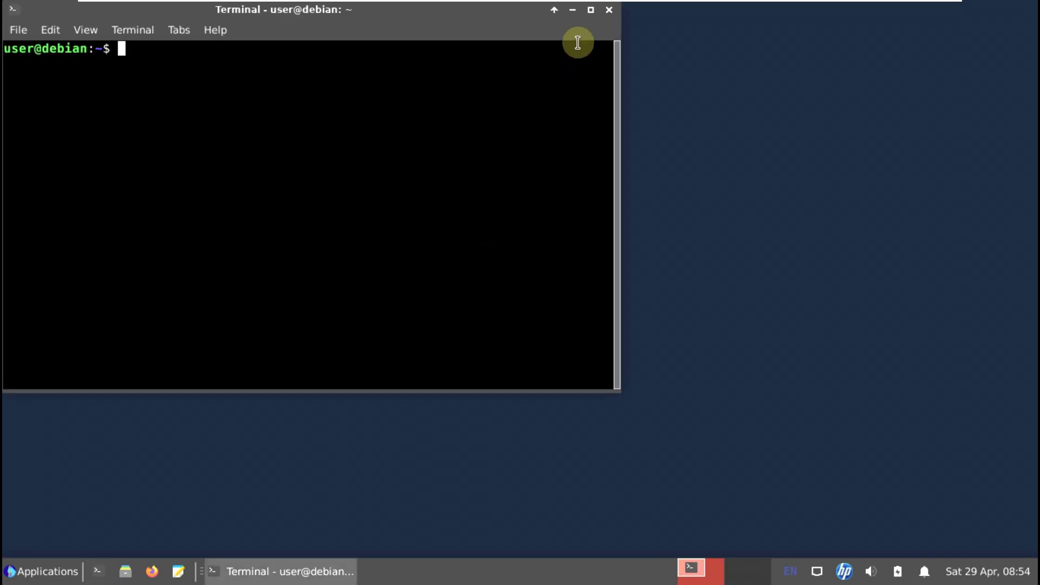
left_click(589, 10)
left_click(215, 30)
left_click(242, 74)
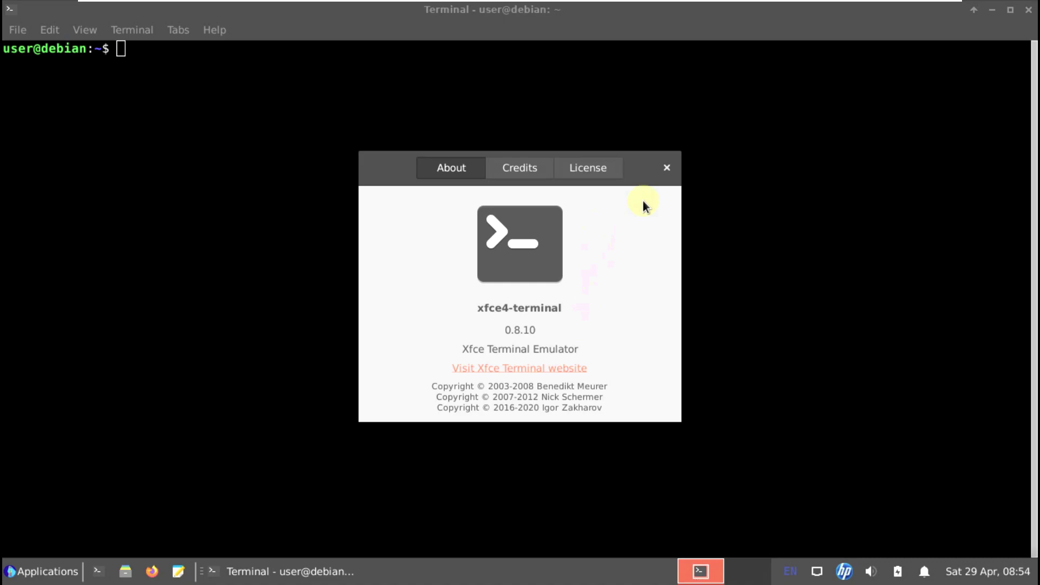
left_click(666, 166)
Run the command inxi -sv8 in the terminal to list detailed system information.
type("i")
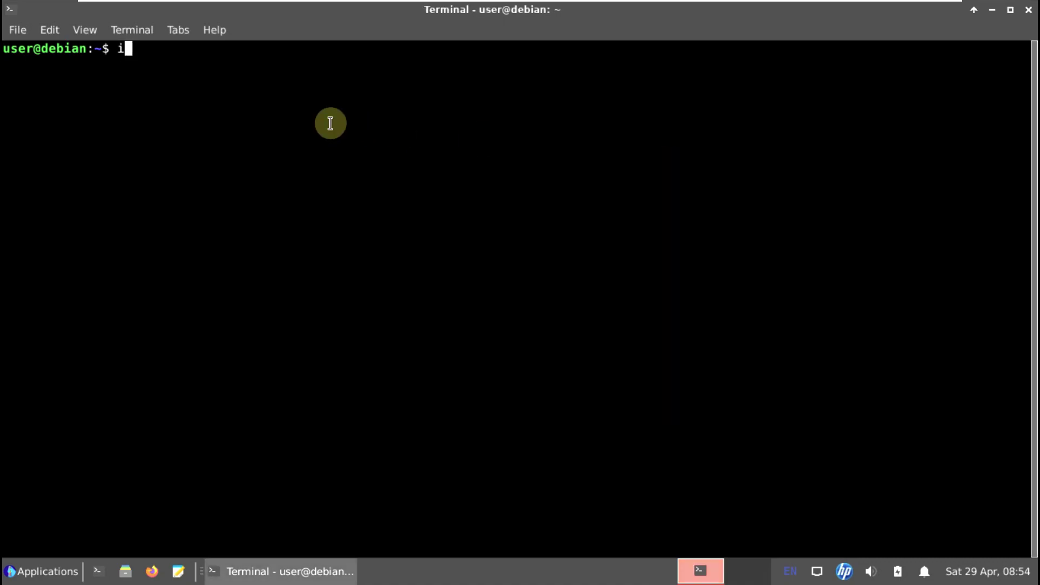
type("nxi -sv8")
key("Return")
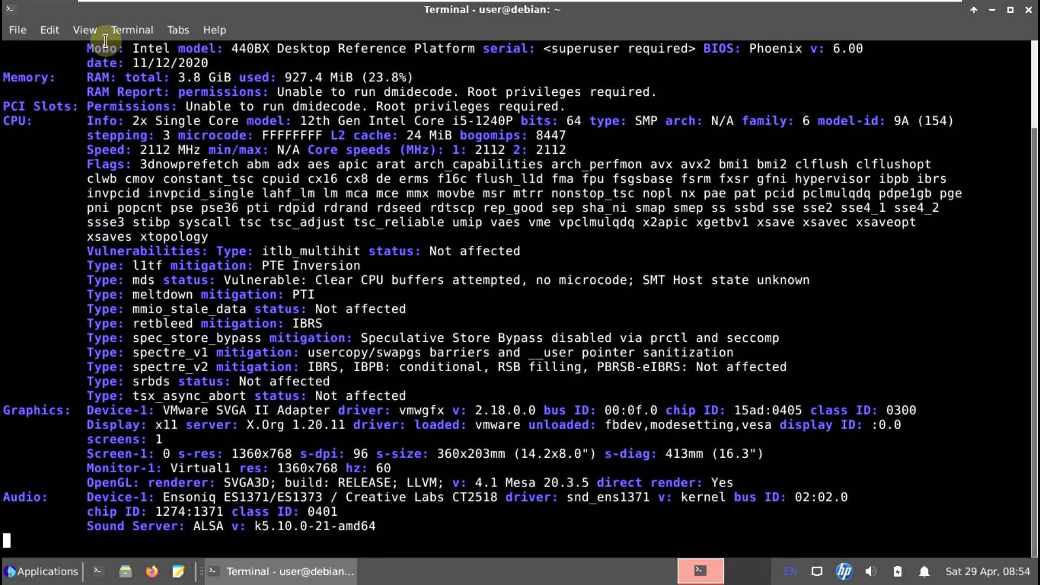
Apply the Black on White colour preset in the terminal preferences and close them.
left_click(50, 30)
left_click(82, 169)
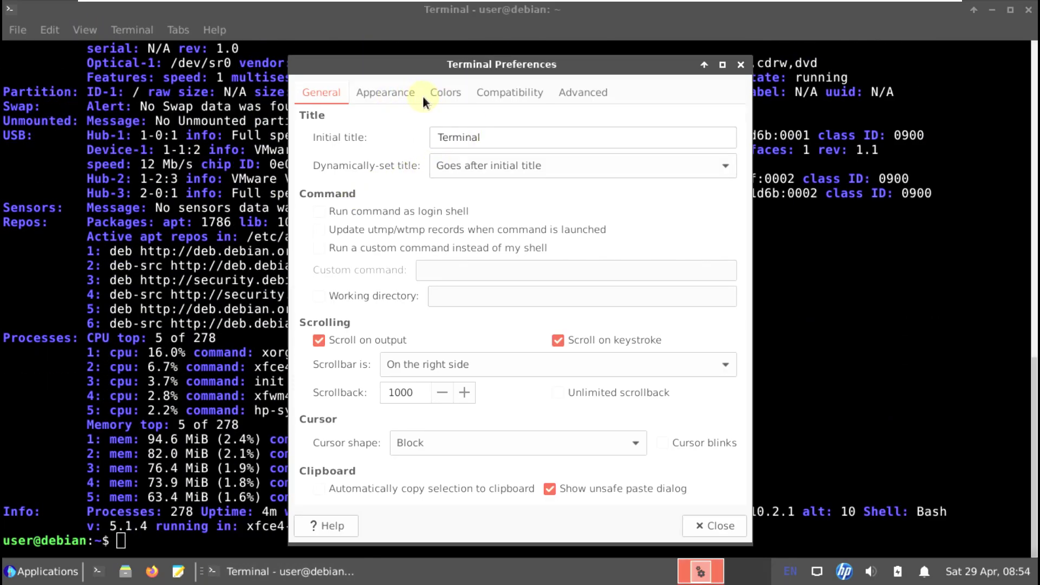
left_click(427, 102)
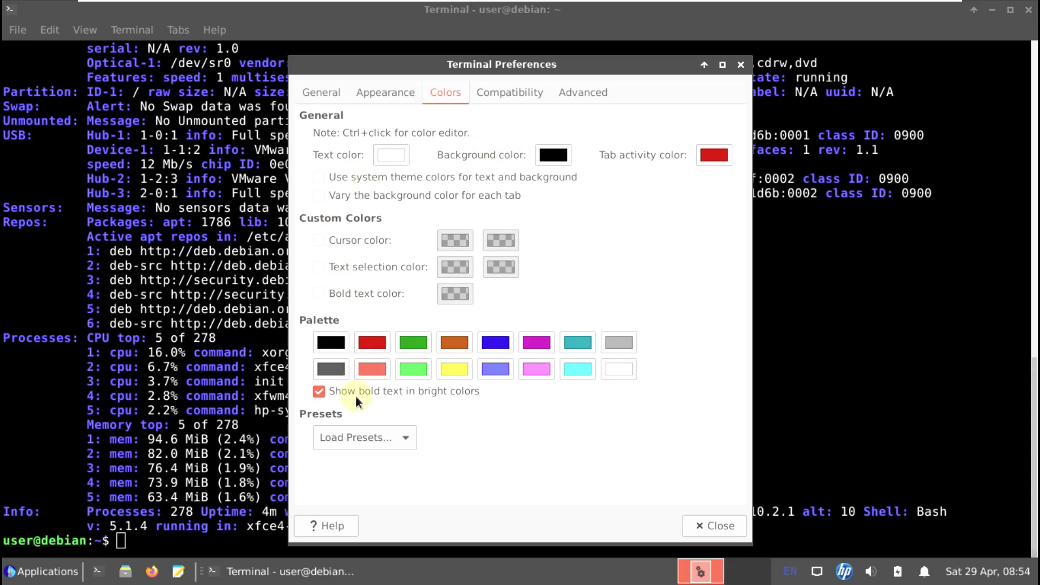
left_click(360, 437)
left_click(362, 470)
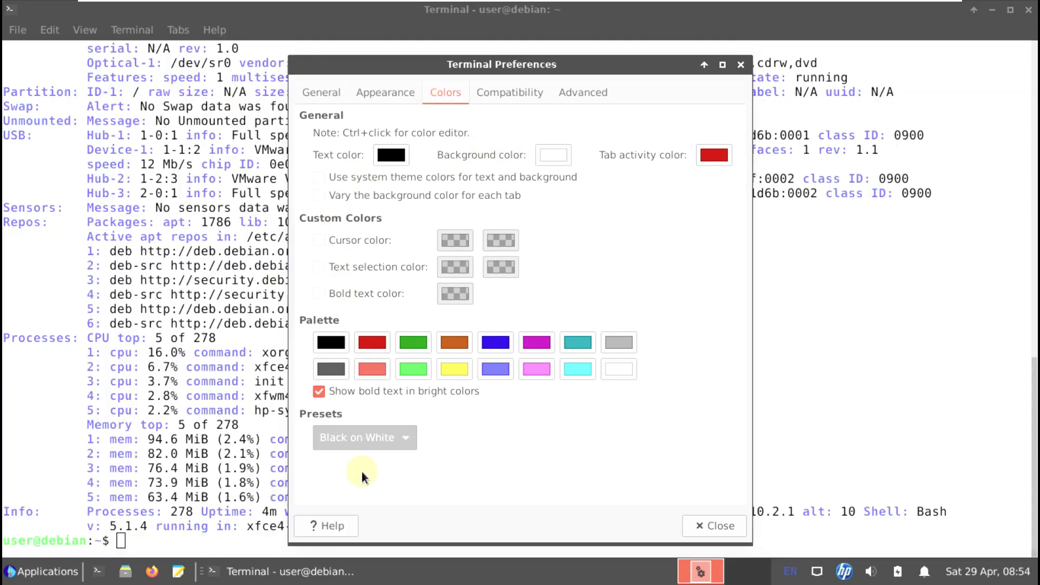
left_click(715, 525)
Return to the beginning of the inxi output and highlight the kernel version in the System section.
scroll(530, 395, "up", 10)
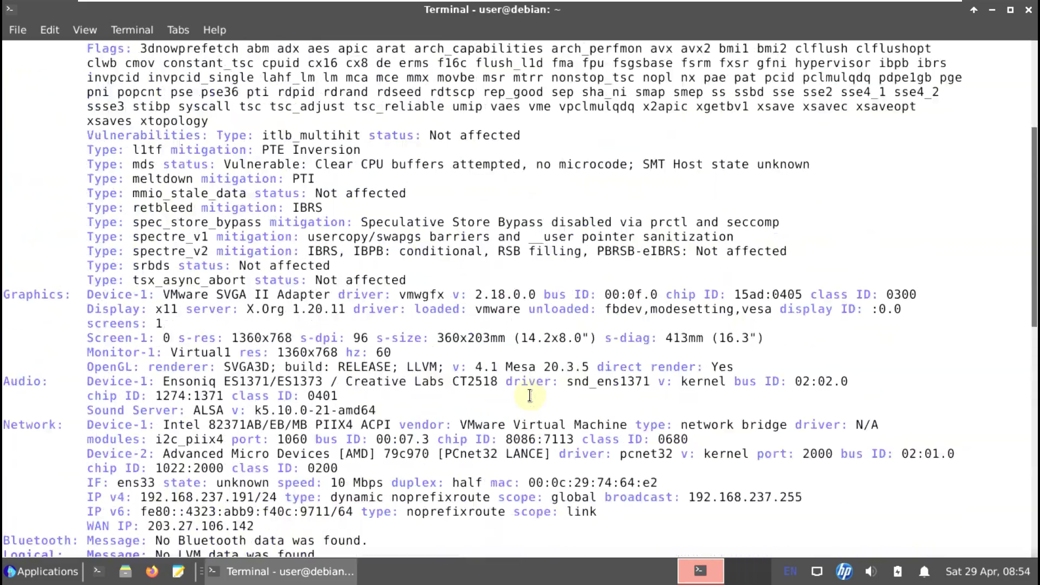
scroll(530, 396, "up", 5)
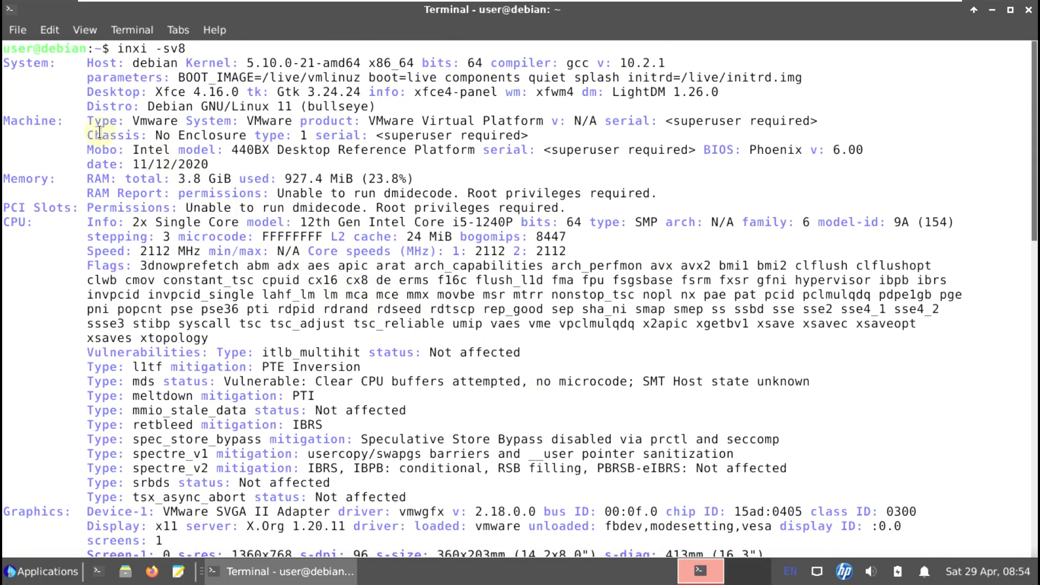
left_click_drag(86, 63, 323, 64)
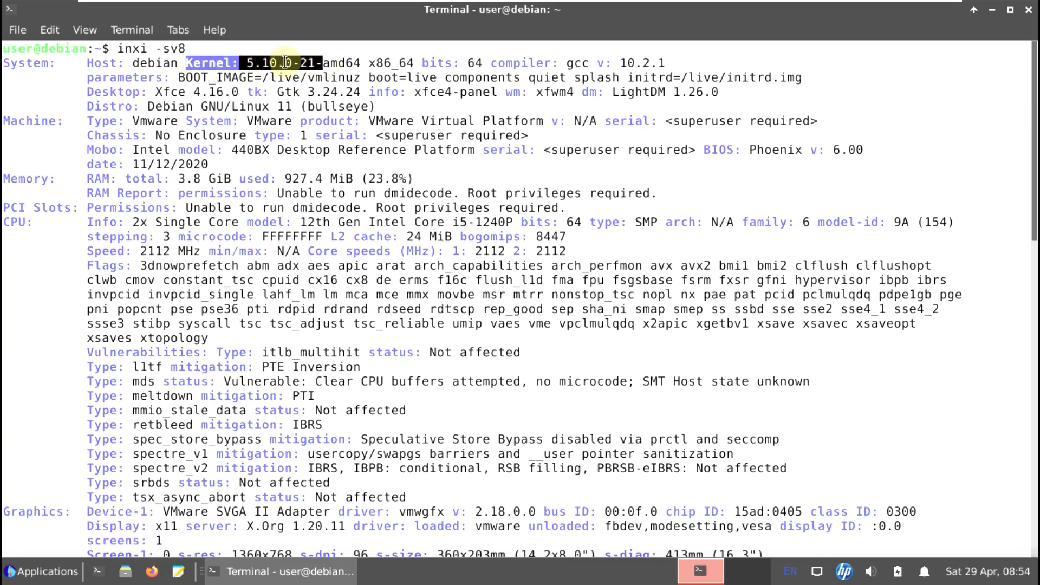
Highlight the architecture bits, desktop, toolkit, display manager and distro entries in the System section of the inxi output.
left_click(329, 55)
left_click_drag(417, 63, 518, 65)
left_click(524, 63)
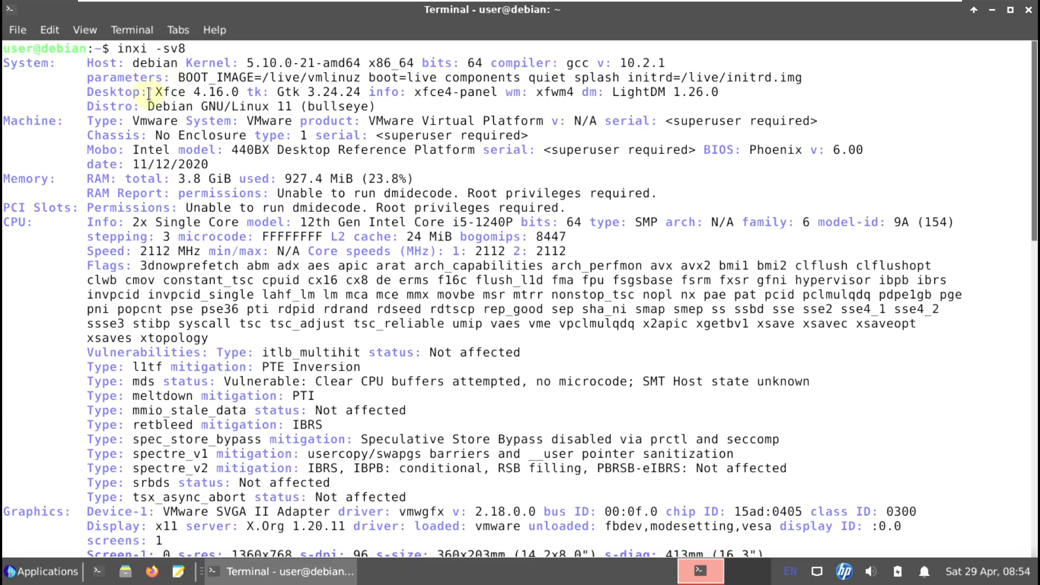
left_click_drag(156, 92, 242, 92)
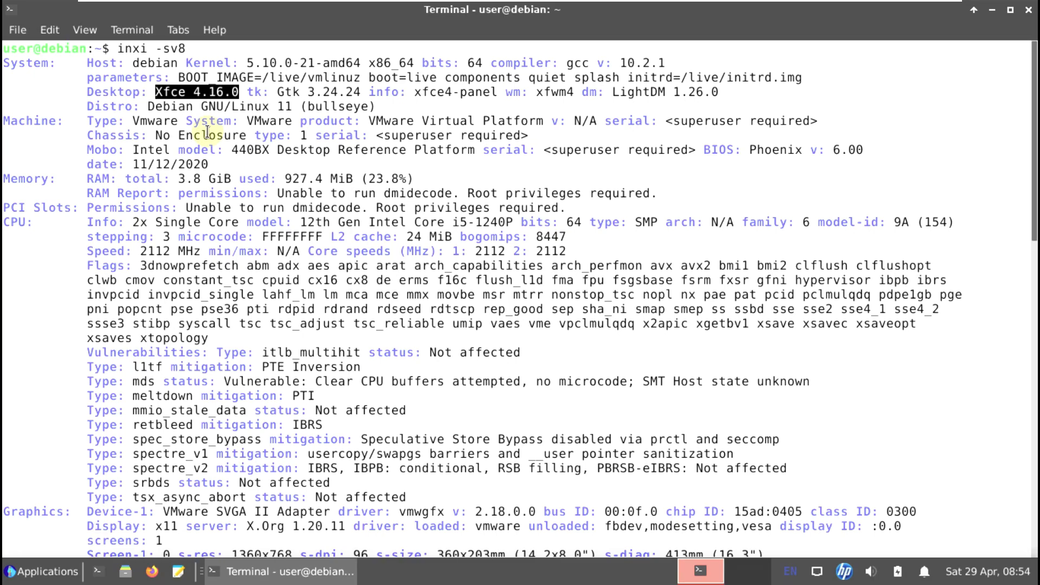
left_click_drag(250, 95, 362, 89)
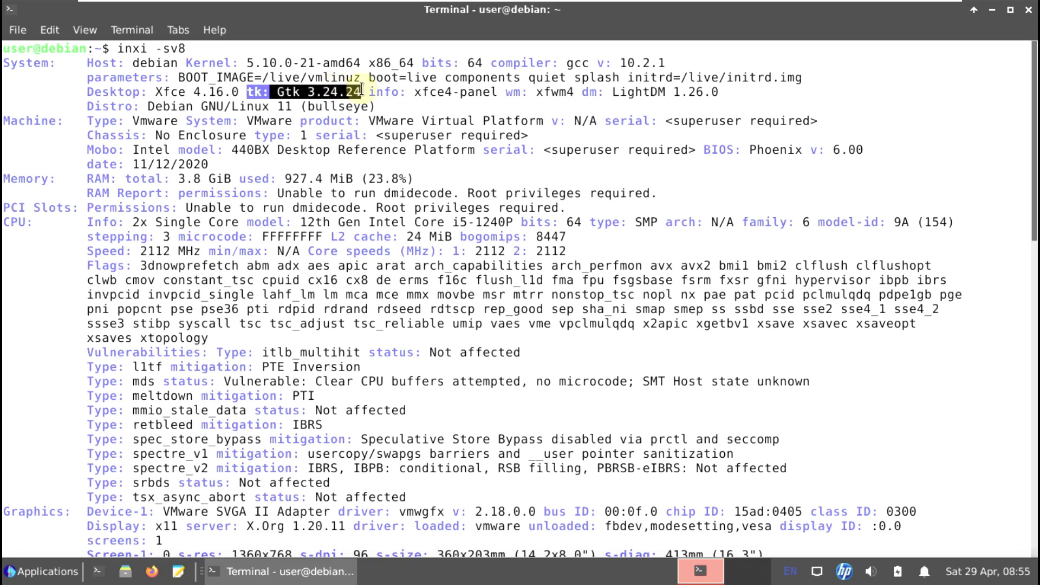
left_click(441, 109)
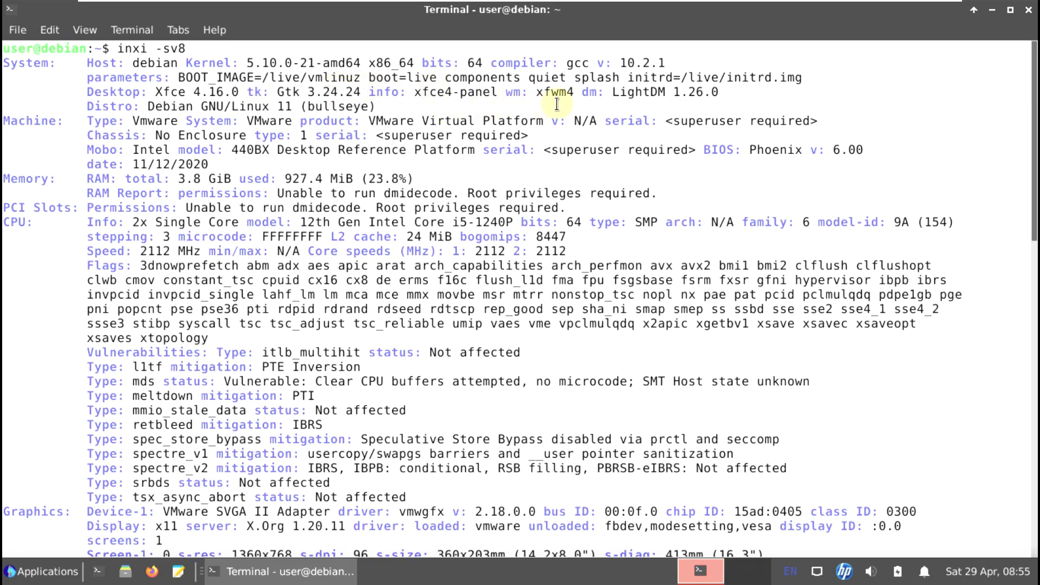
left_click_drag(581, 93, 723, 93)
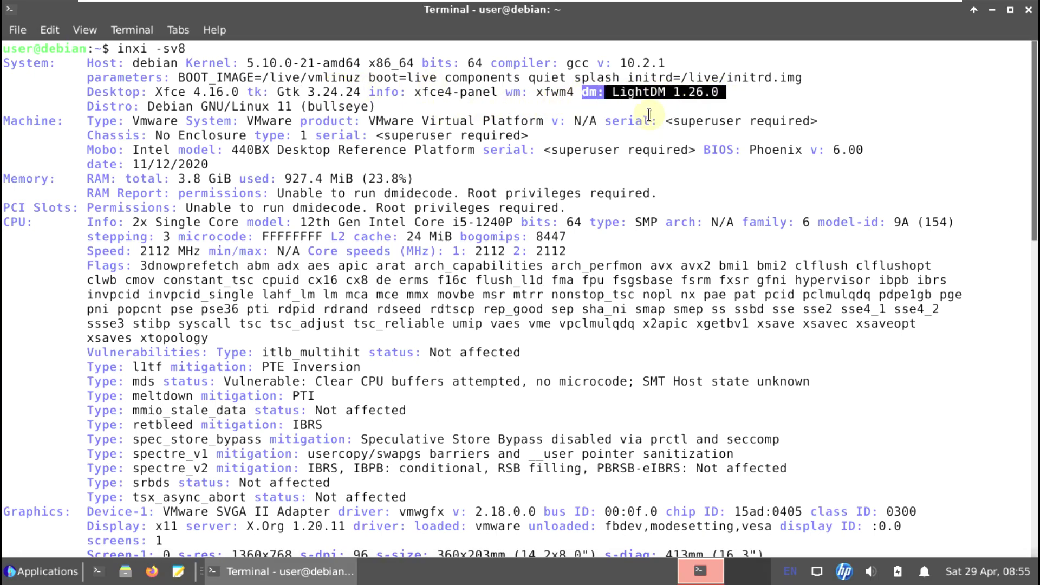
left_click_drag(82, 106, 375, 106)
Highlight the machine type, BIOS version, RAM usage and CPU model lines in the inxi output.
left_click_drag(10, 120, 180, 122)
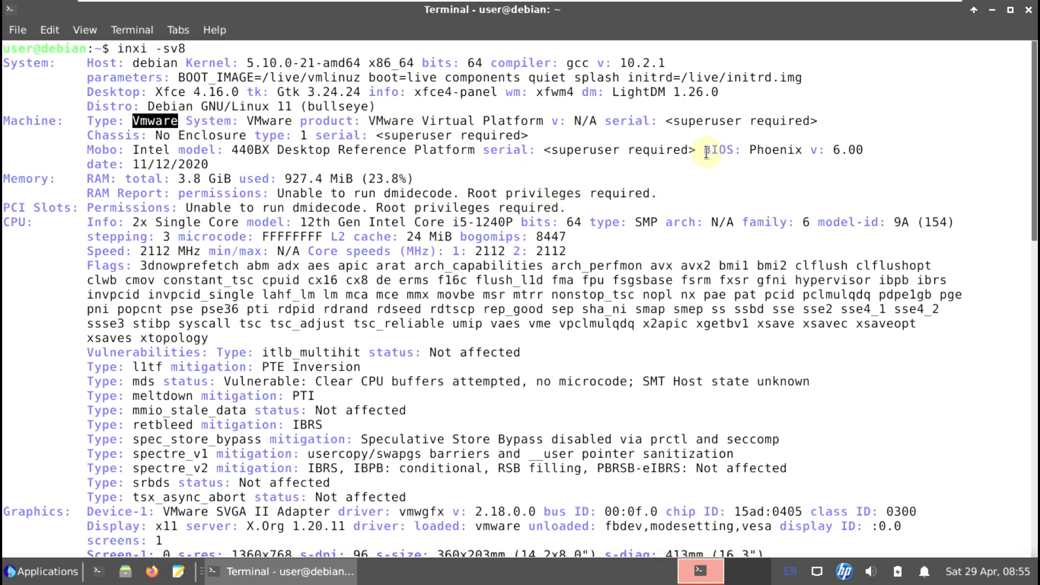
left_click_drag(705, 152, 865, 150)
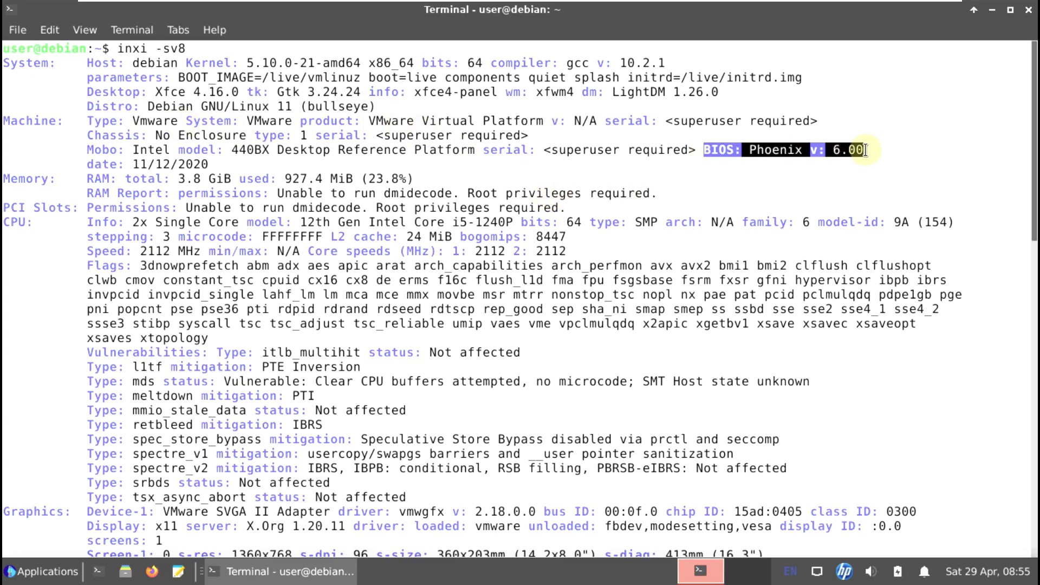
left_click(391, 152)
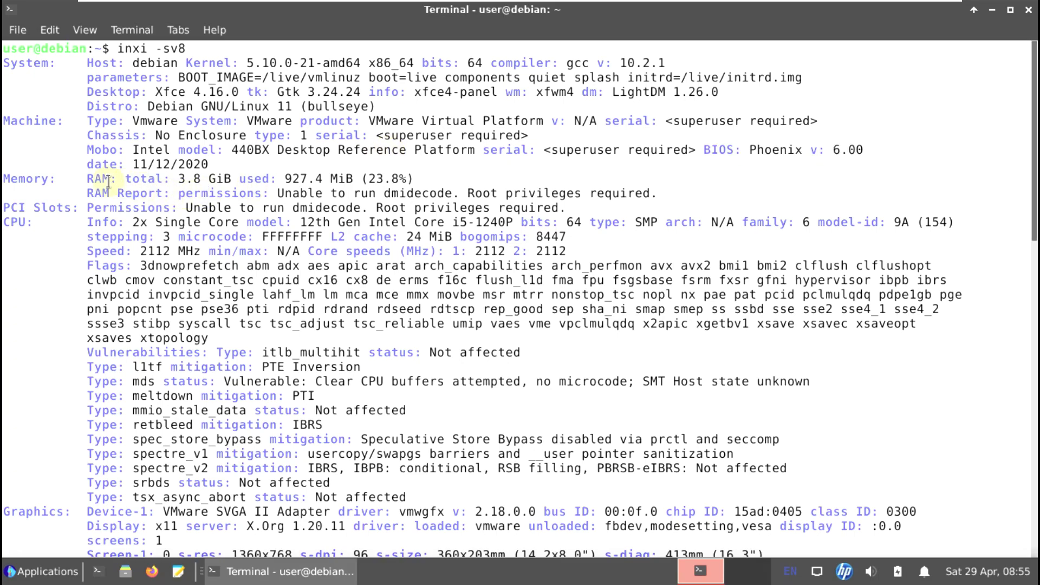
left_click_drag(88, 177, 406, 177)
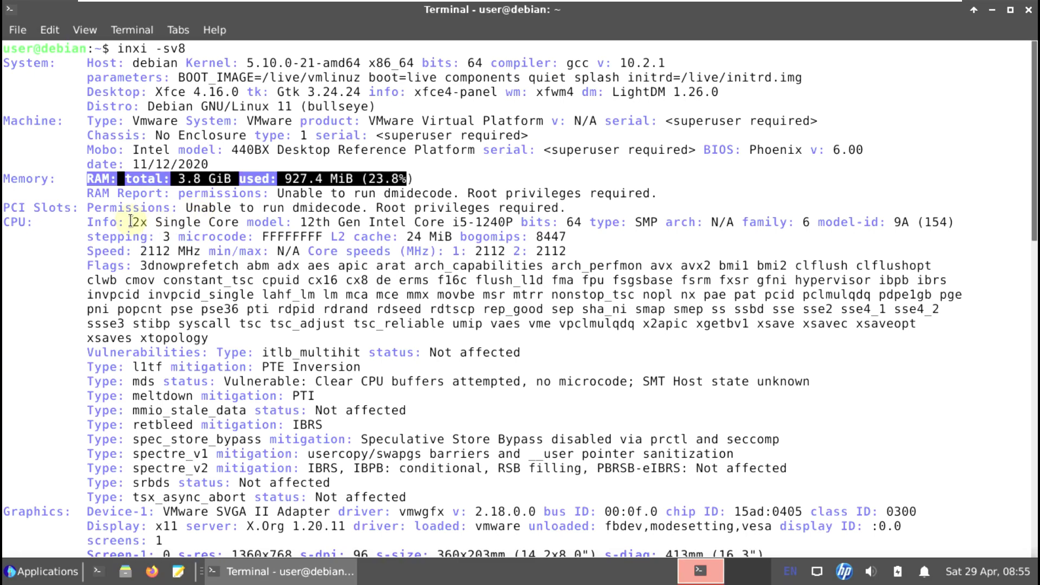
left_click_drag(88, 222, 616, 227)
Review the Graphics section of the inxi output, highlighting the driver version, display server, monitor resolution and Mesa version.
scroll(616, 224, "down", 3)
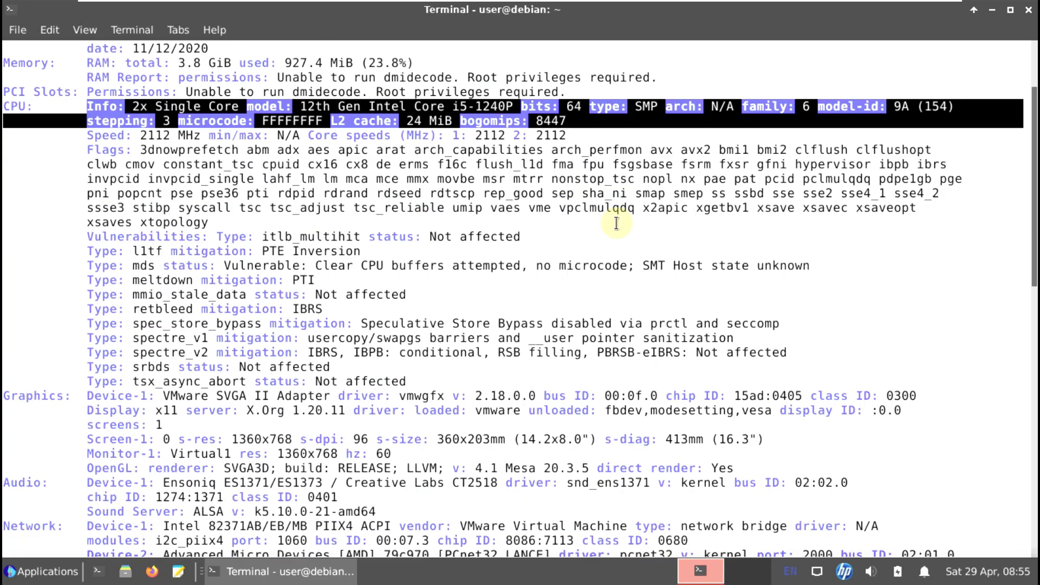
scroll(616, 223, "down", 2)
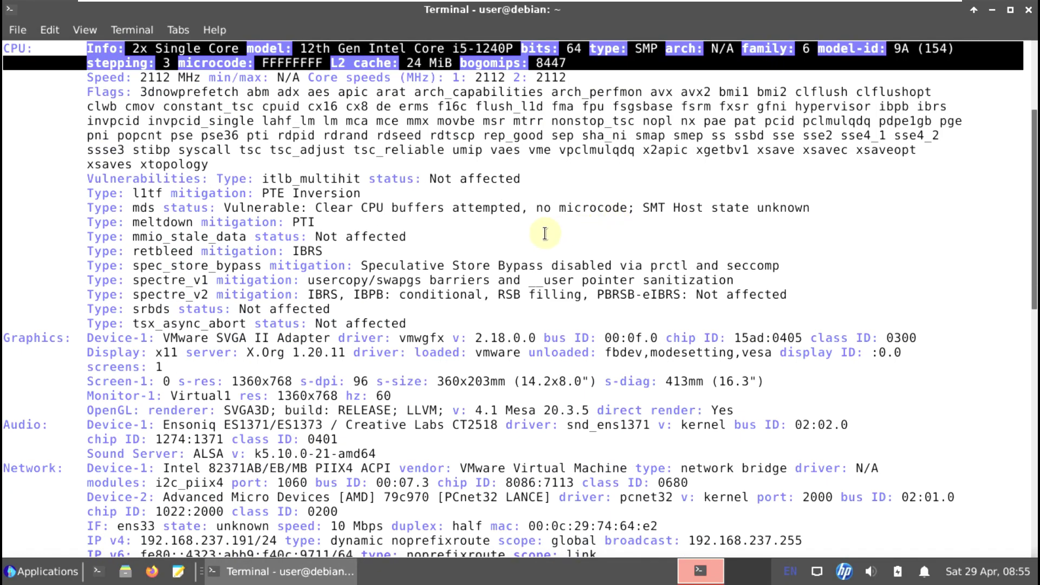
scroll(545, 234, "down", 2)
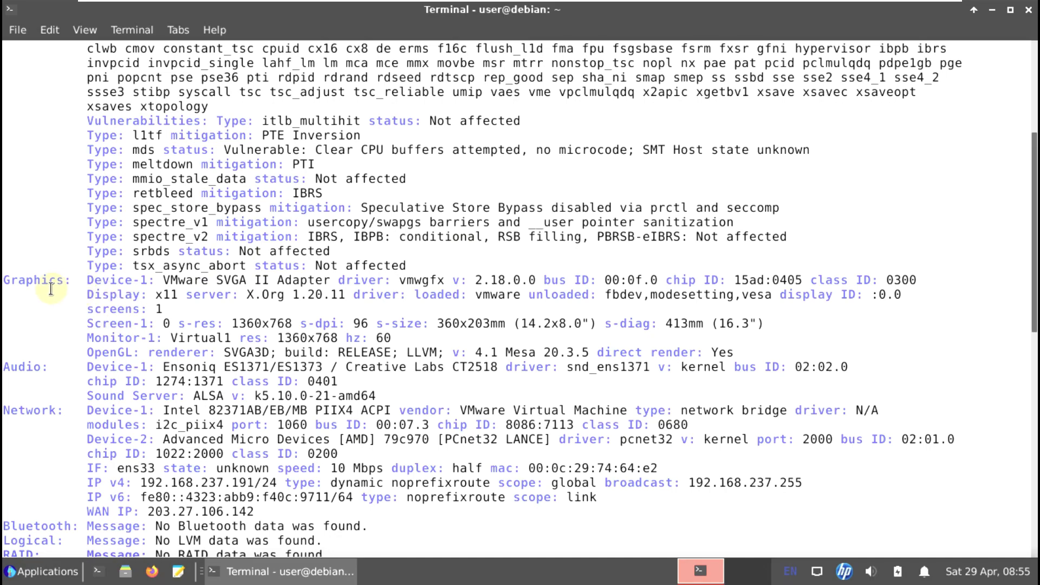
left_click_drag(401, 277, 539, 283)
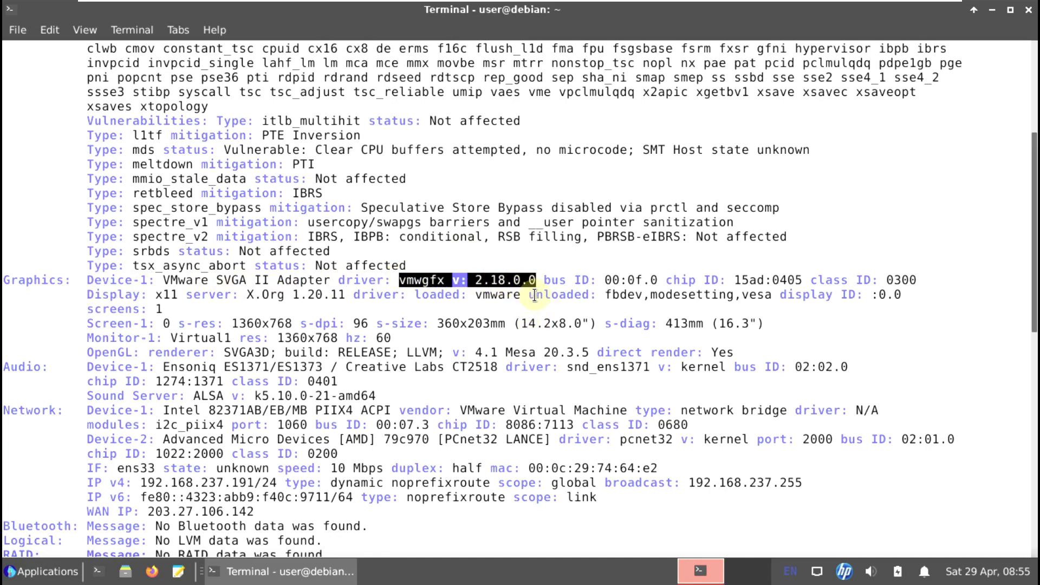
left_click(538, 312)
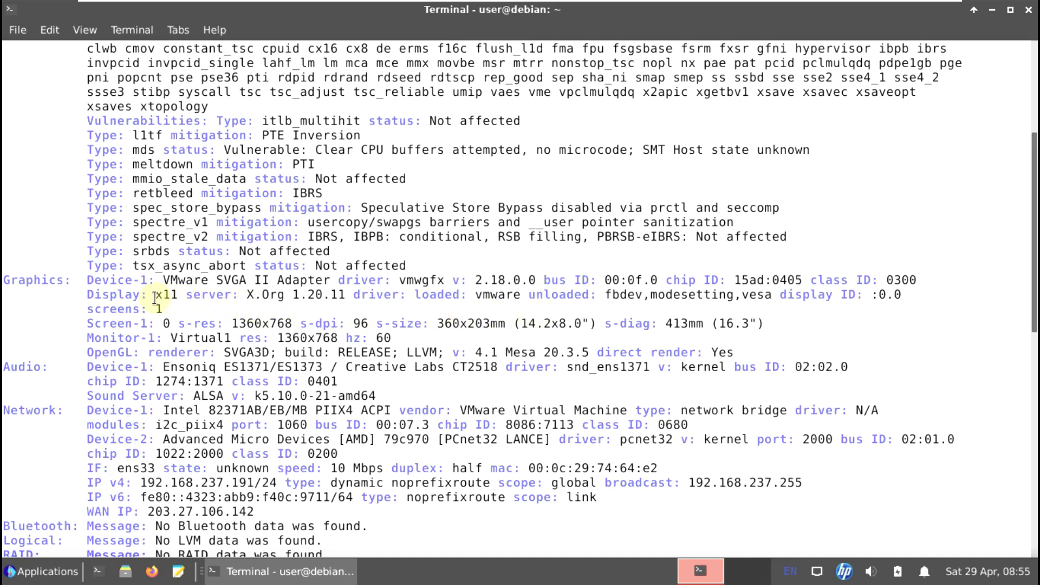
left_click_drag(85, 296, 346, 294)
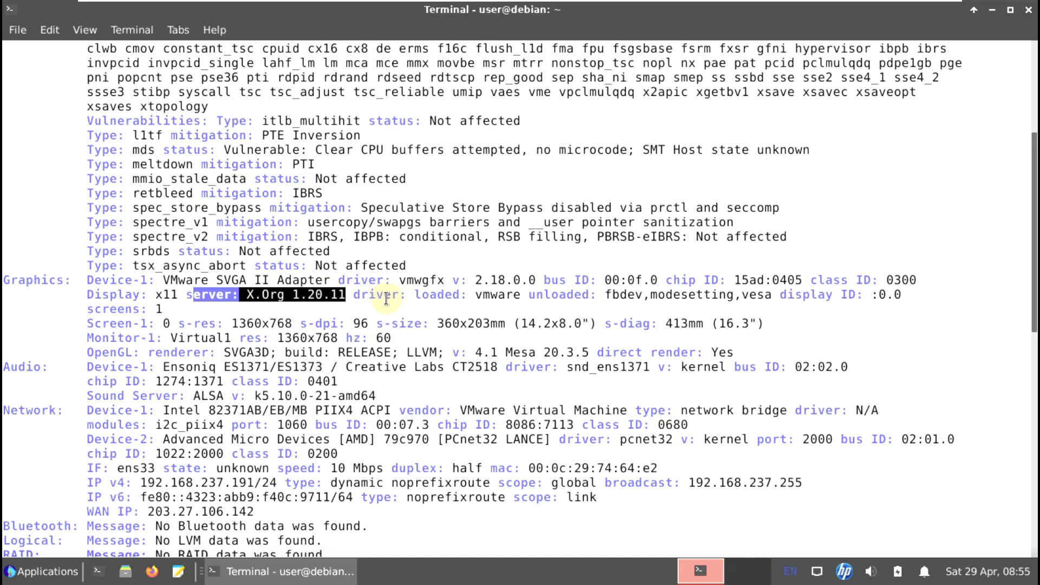
scroll(388, 306, "down", 2)
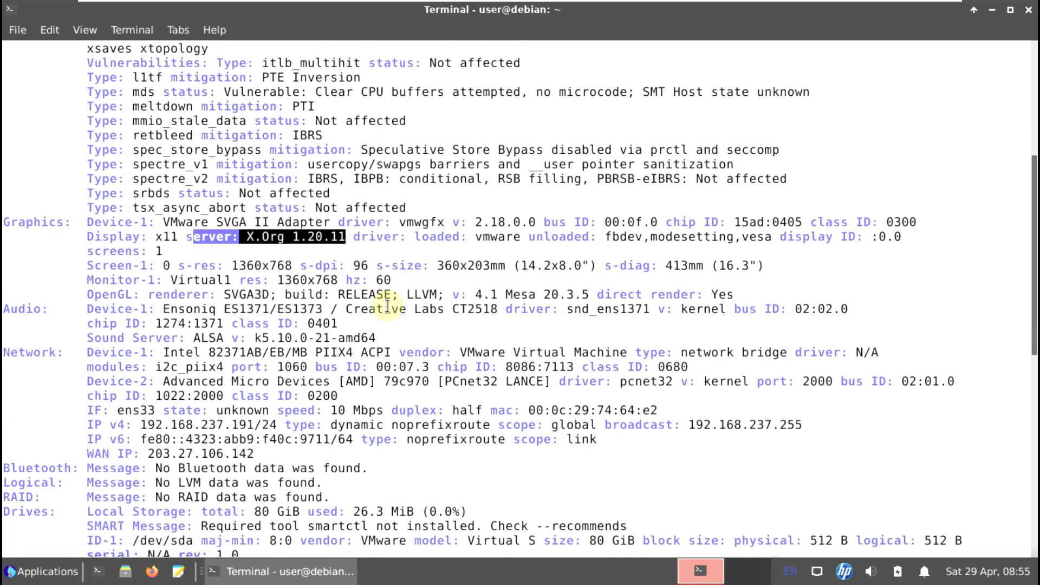
left_click_drag(87, 280, 395, 281)
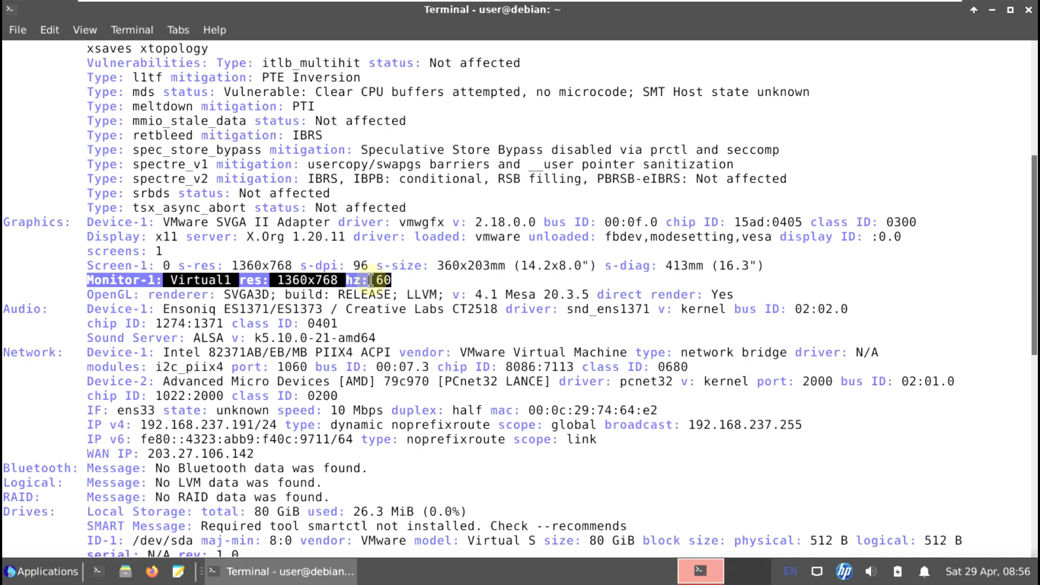
left_click_drag(371, 280, 586, 294)
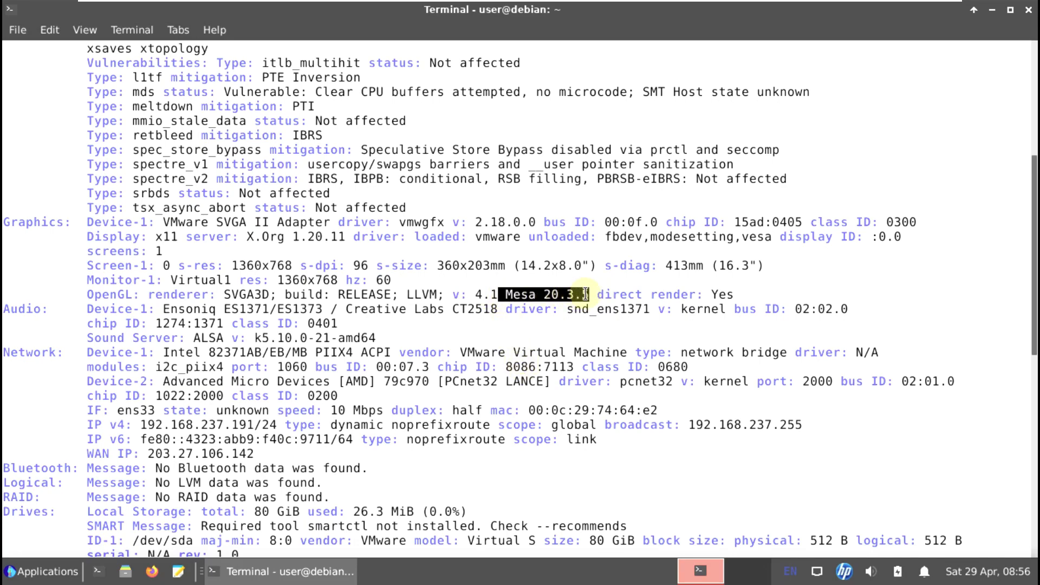
left_click(588, 323)
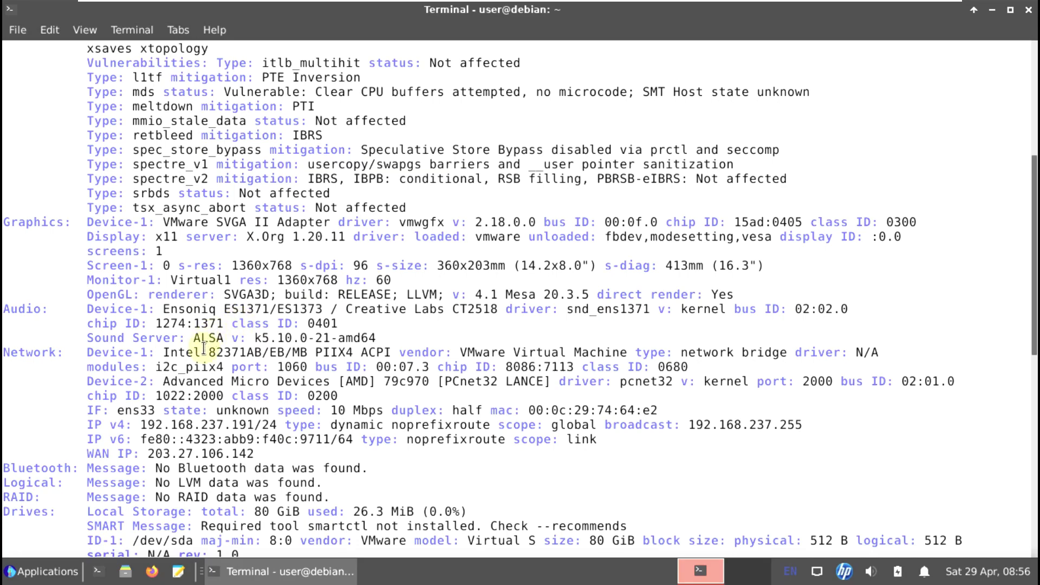
Highlight the sound server entry in the Audio section and the total local storage in the Drives section.
left_click_drag(193, 338, 435, 332)
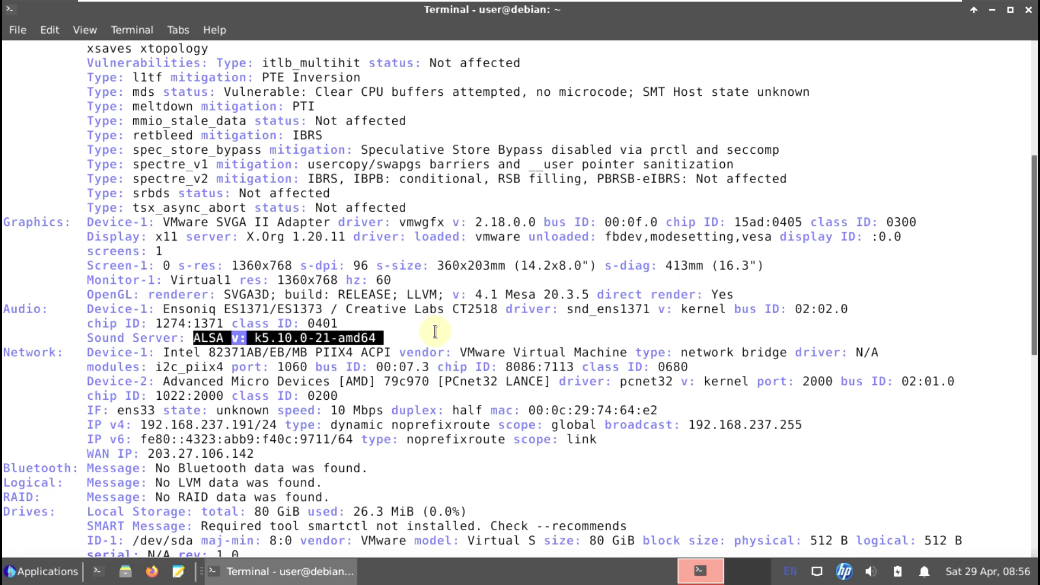
scroll(291, 307, "down", 3)
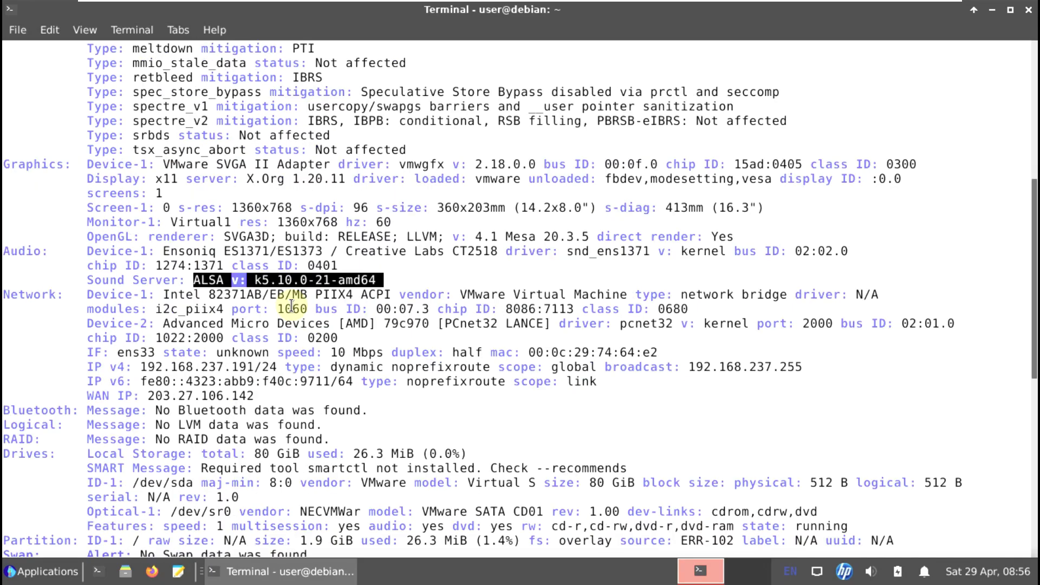
scroll(291, 307, "down", 3)
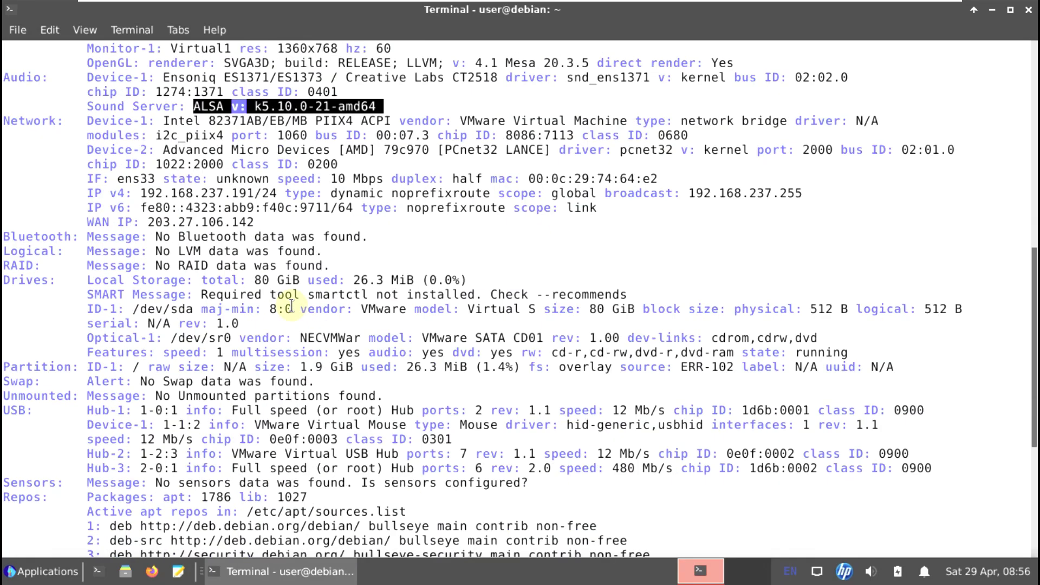
left_click_drag(254, 280, 307, 281)
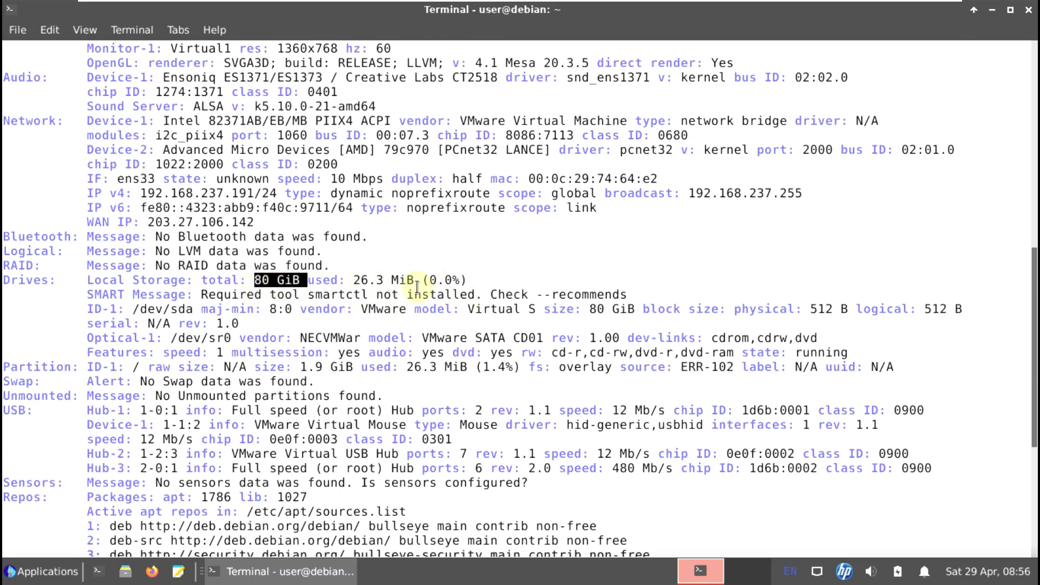
Review the final Info section of the inxi output, highlighting the uptime, init system, compiler, shell version and inxi version.
scroll(417, 287, "down", 2)
scroll(417, 287, "down", 5)
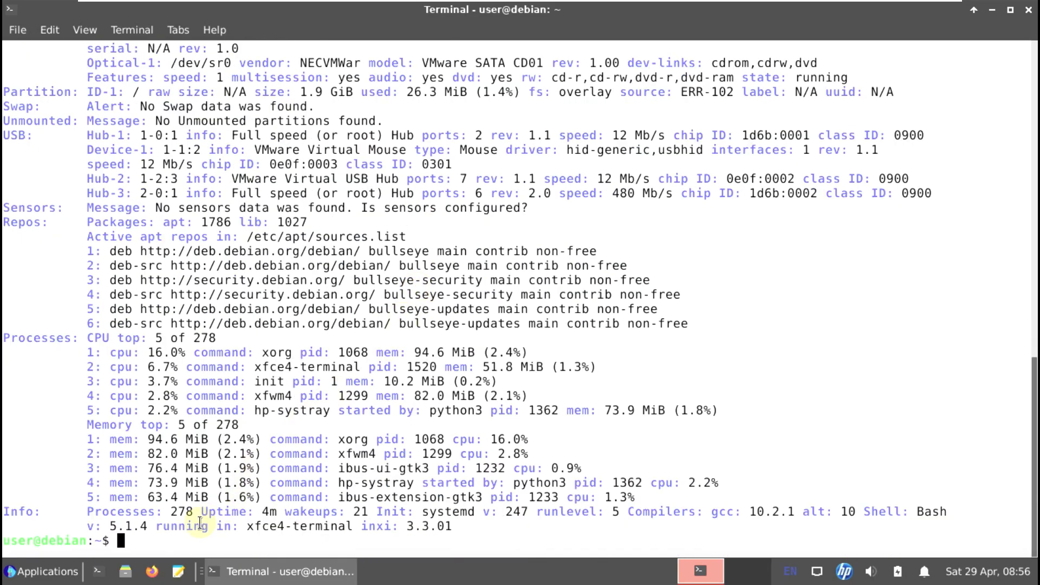
left_click_drag(87, 509, 207, 511)
left_click(217, 511)
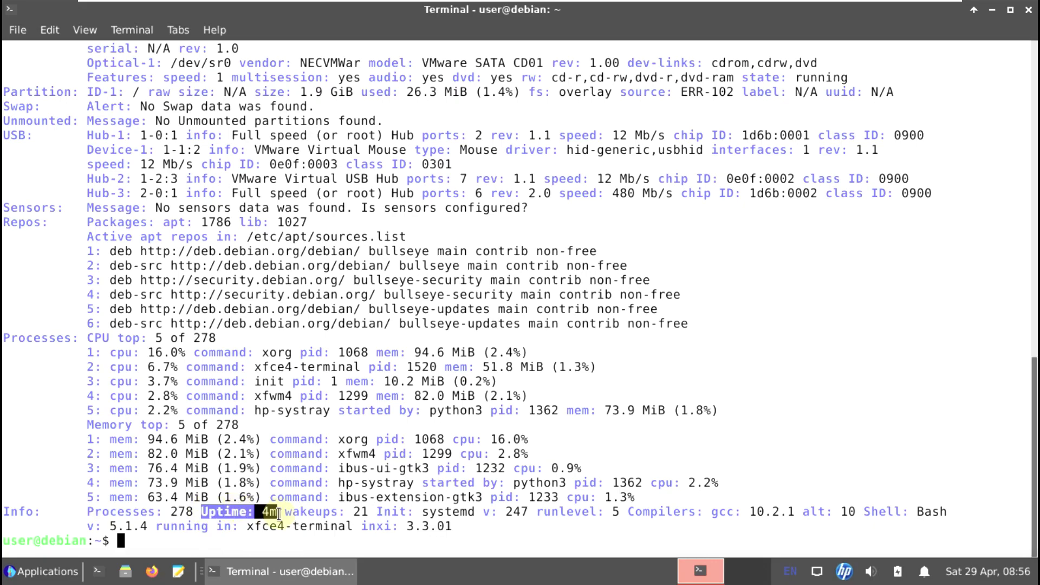
left_click_drag(285, 512, 534, 515)
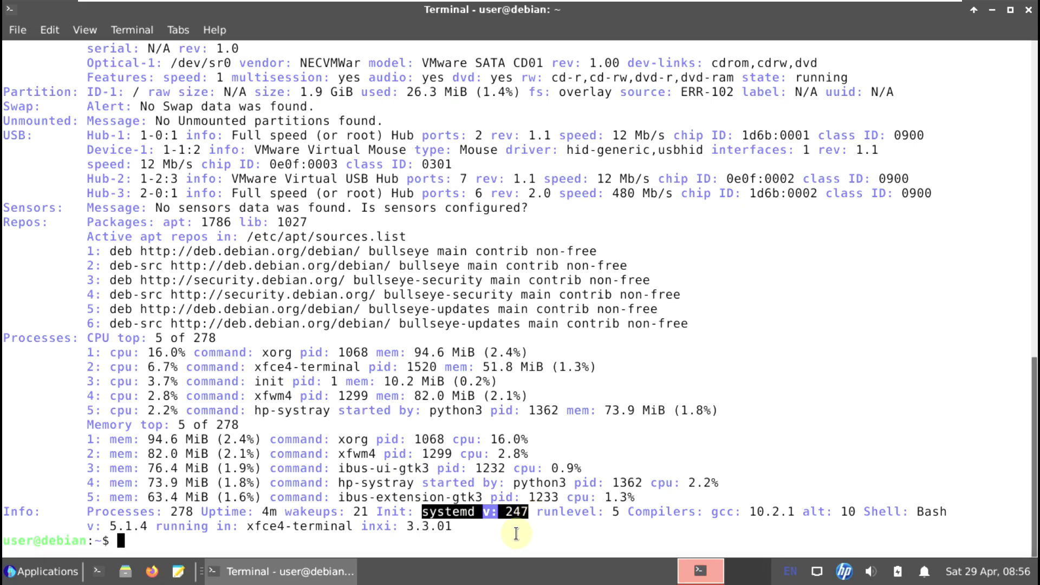
left_click(538, 521)
left_click_drag(639, 513, 795, 513)
left_click(831, 514)
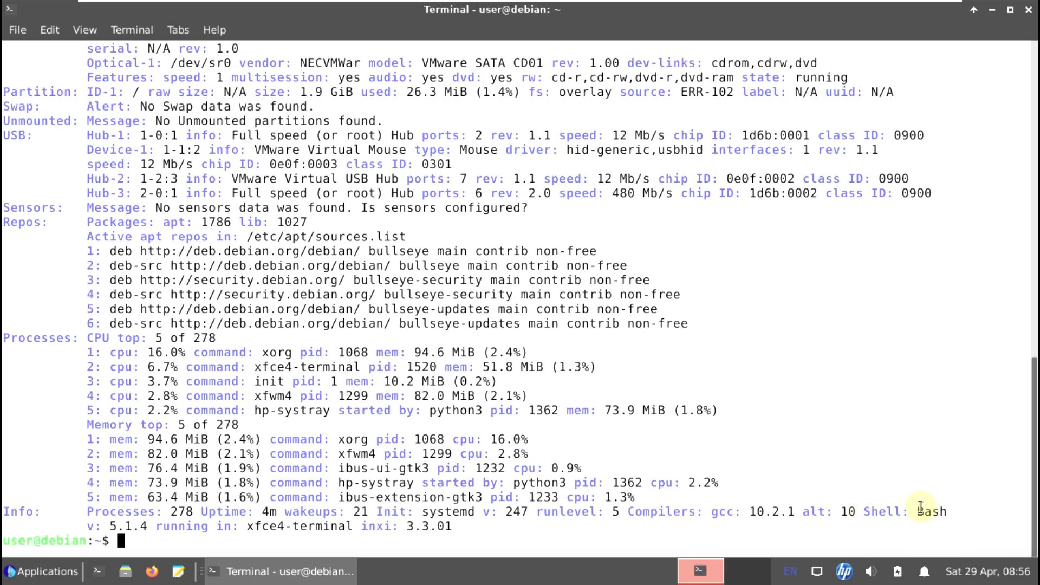
left_click_drag(80, 526, 148, 528)
left_click_drag(362, 528, 469, 528)
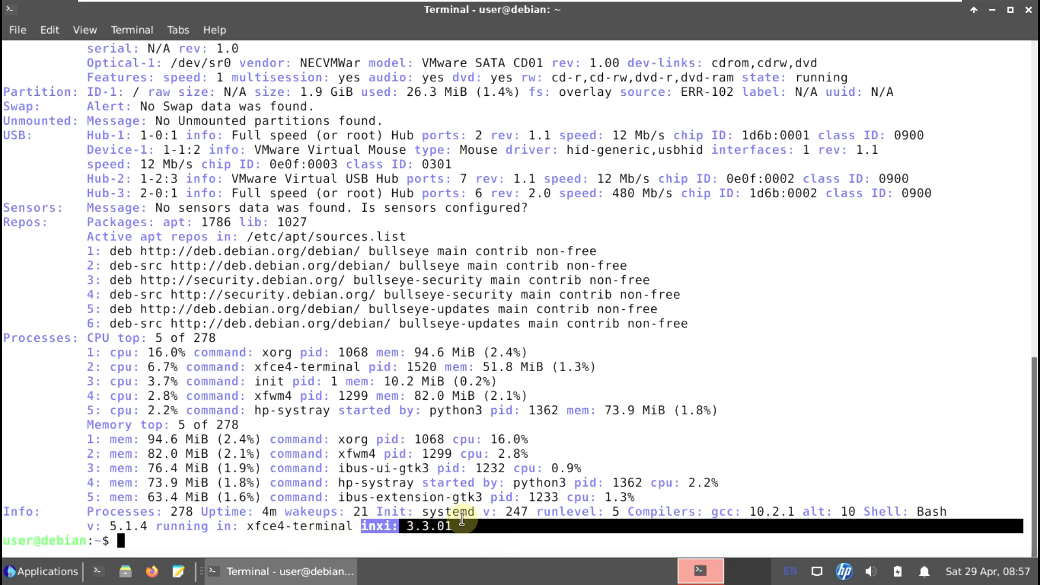
left_click(473, 546)
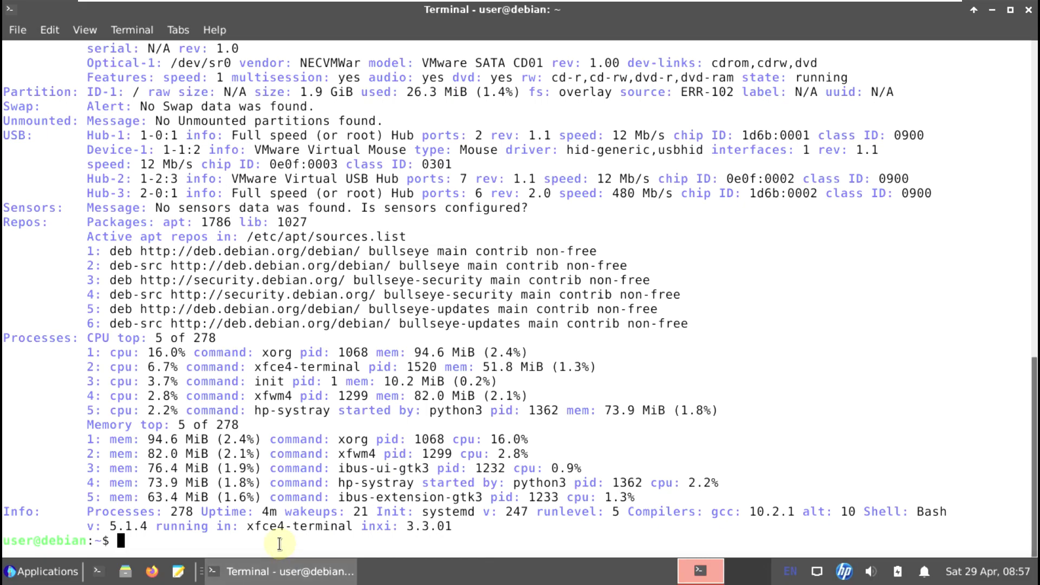
Run inxi without any options to print the short system summary.
type("inxi -")
key("BackSpace")
key("BackSpace")
key("BackSpace")
type("i")
key("Return")
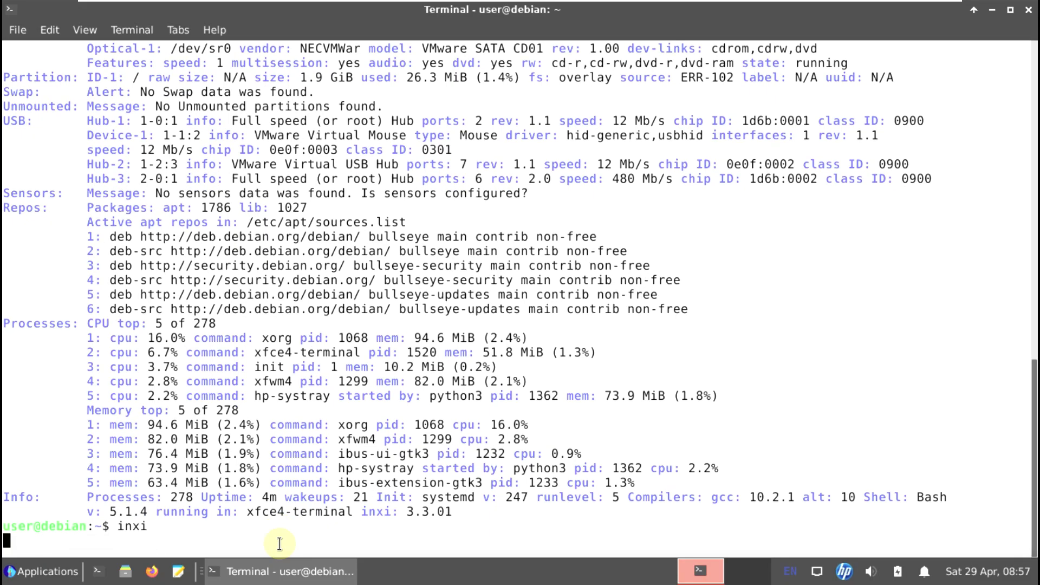
Run inxi -b for the basic system report and inxi -G for the graphics details.
type("inxi -b")
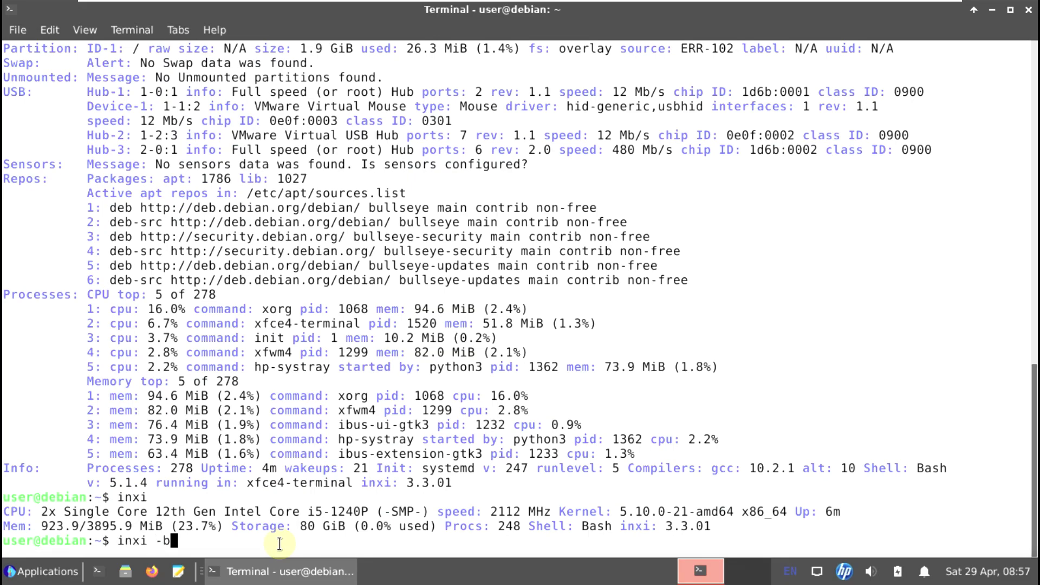
key("Return")
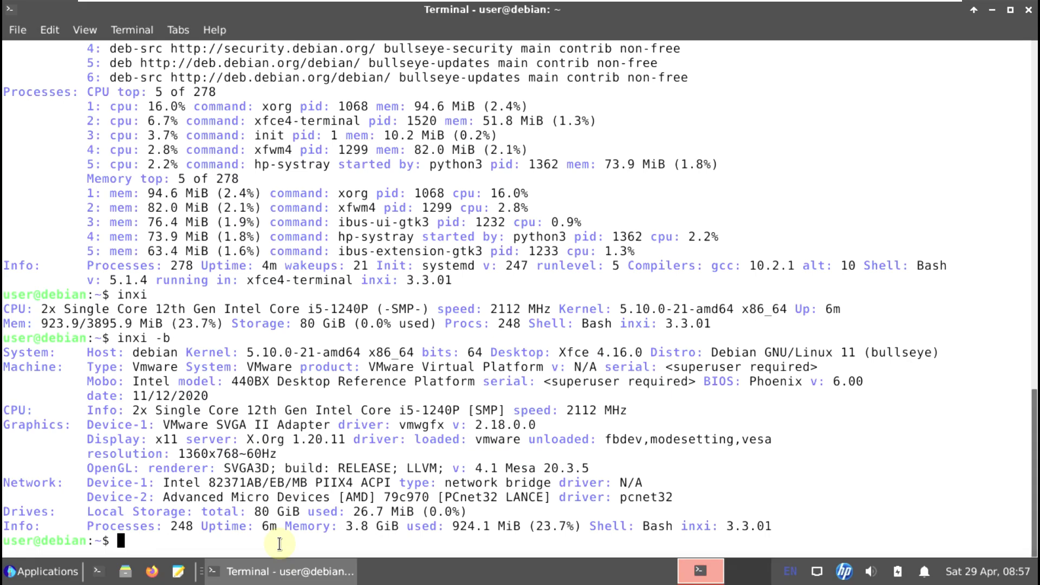
type("inxi -G")
key("Return")
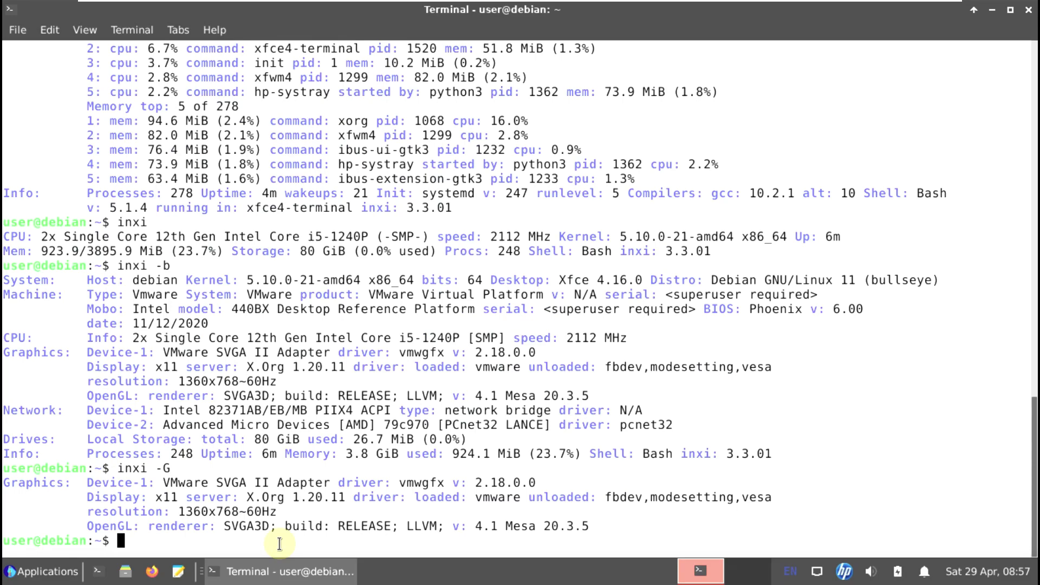
Print the distribution release with cat /etc/issue and display the system overview with neofetch.
type("cat /etc/issue")
key("Return")
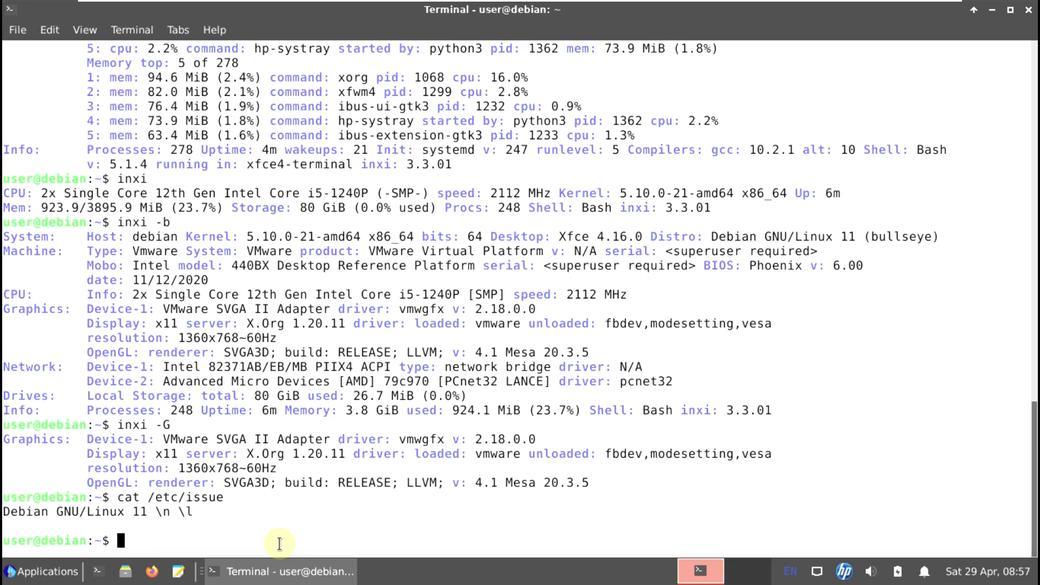
type("neofetch")
key("Return")
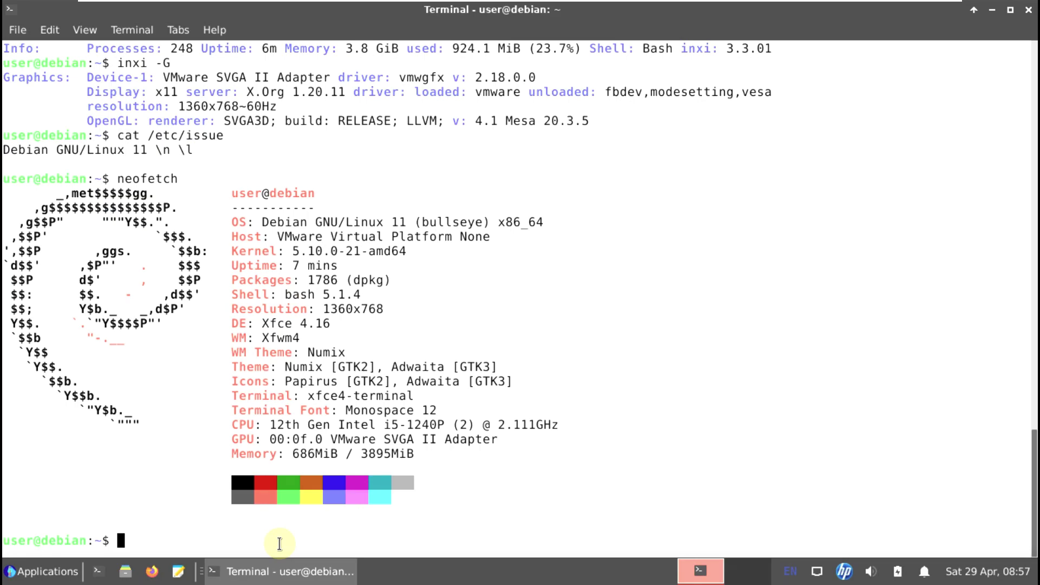
Run htop to look through the running processes, and close the terminal window.
type("htop")
key("Return")
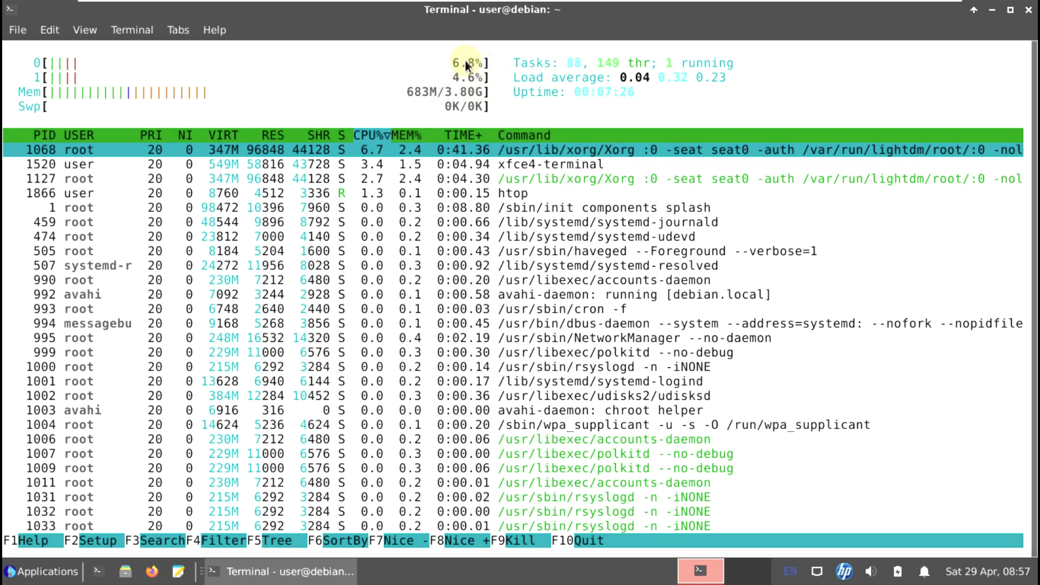
scroll(406, 341, "down", 10)
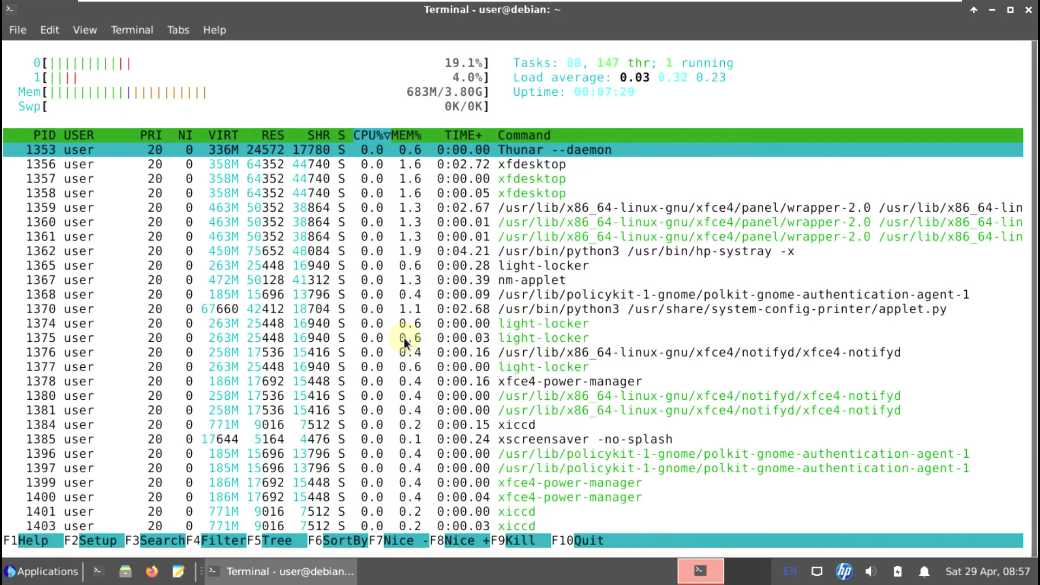
scroll(405, 342, "down", 5)
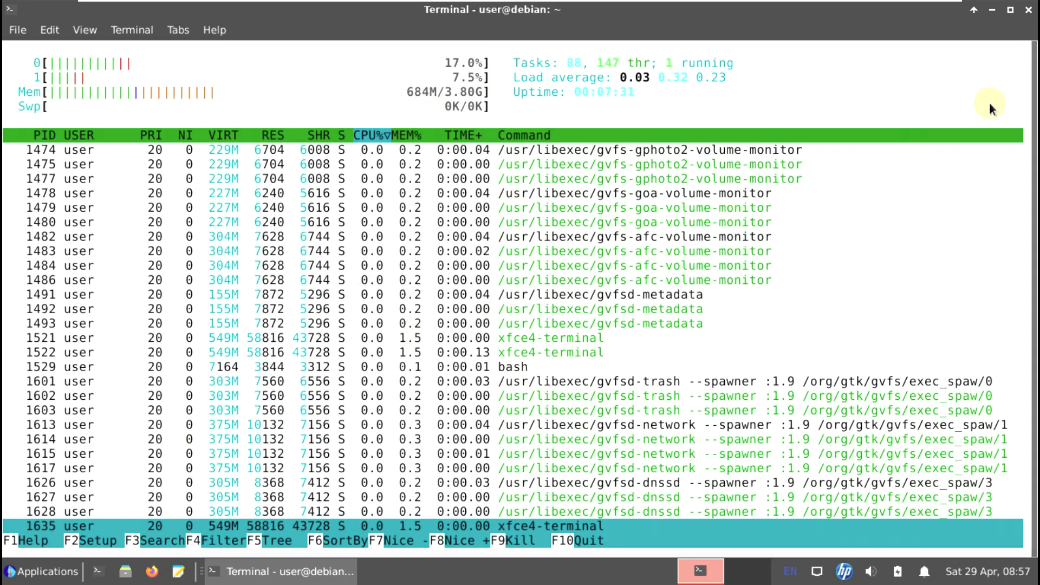
left_click(1029, 9)
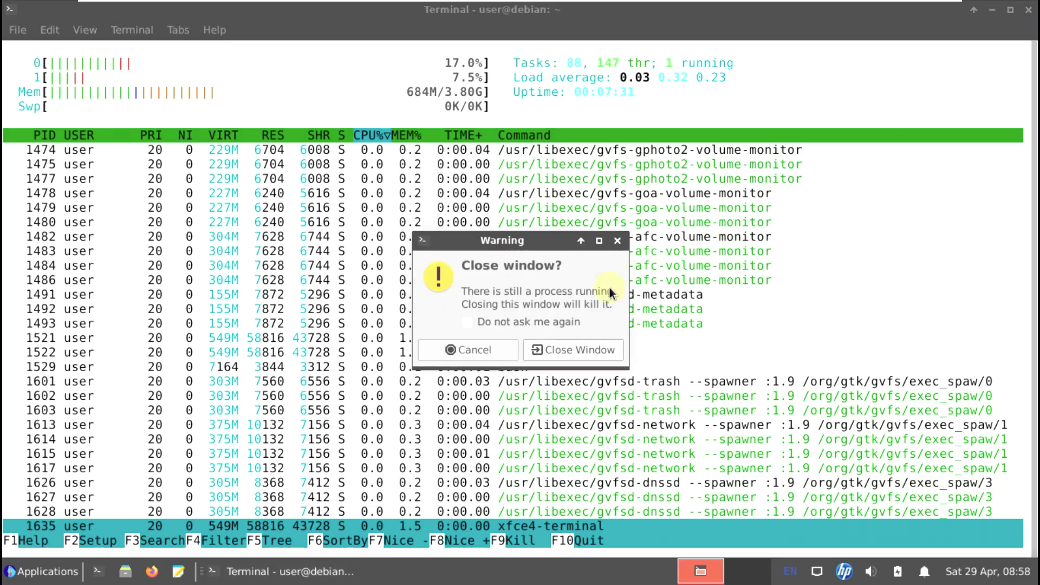
left_click(529, 351)
Switch to Firefox and check its About information, highlighting the version number.
left_click(151, 572)
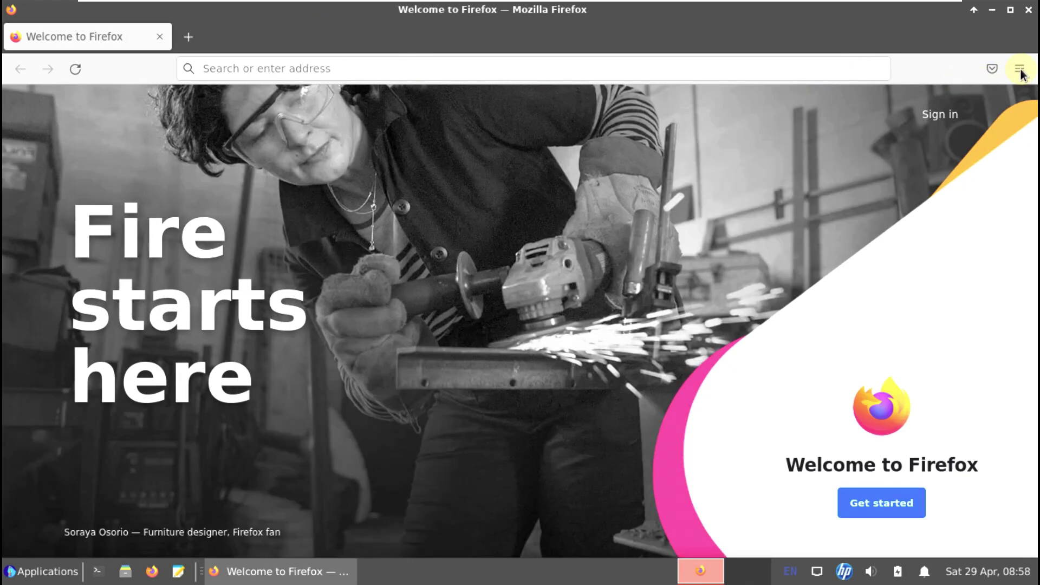
left_click(1020, 68)
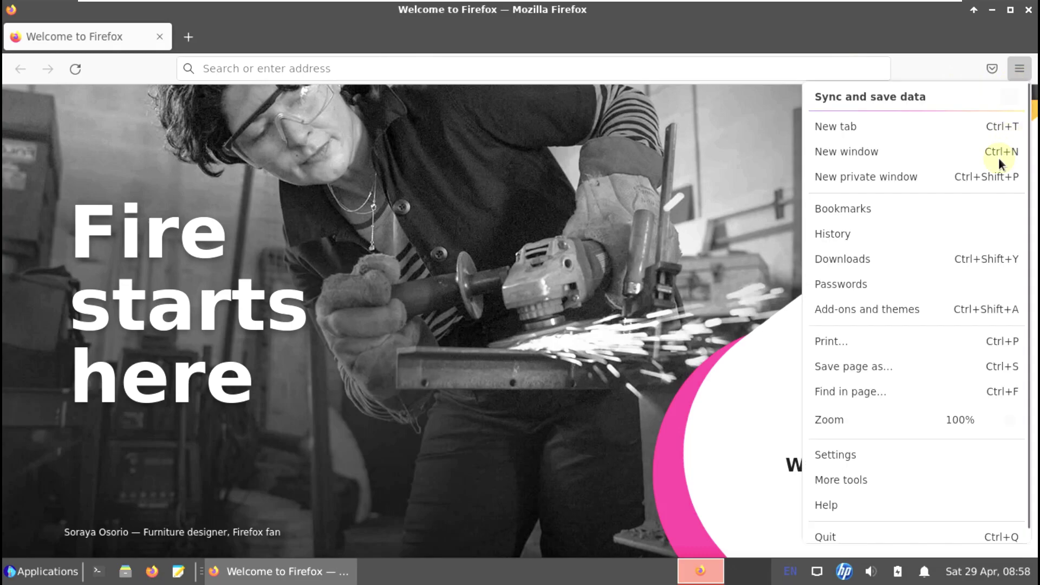
left_click(889, 500)
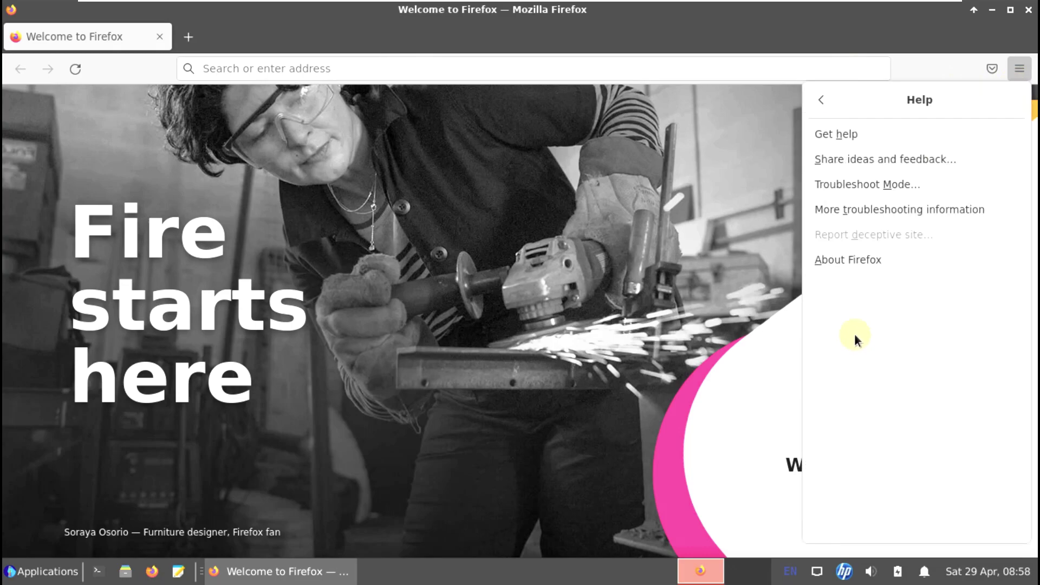
left_click(838, 260)
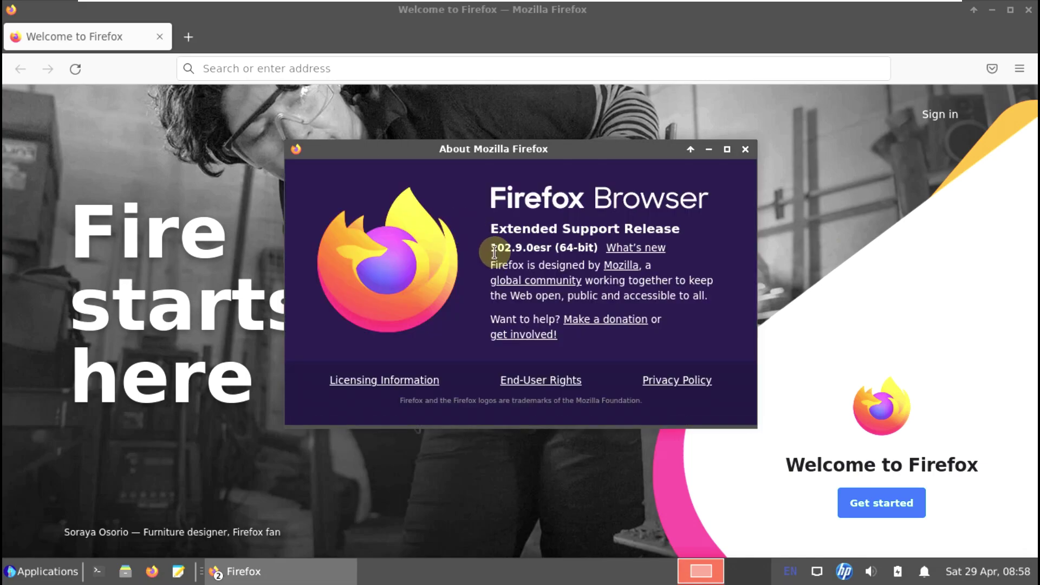
left_click_drag(492, 246, 552, 247)
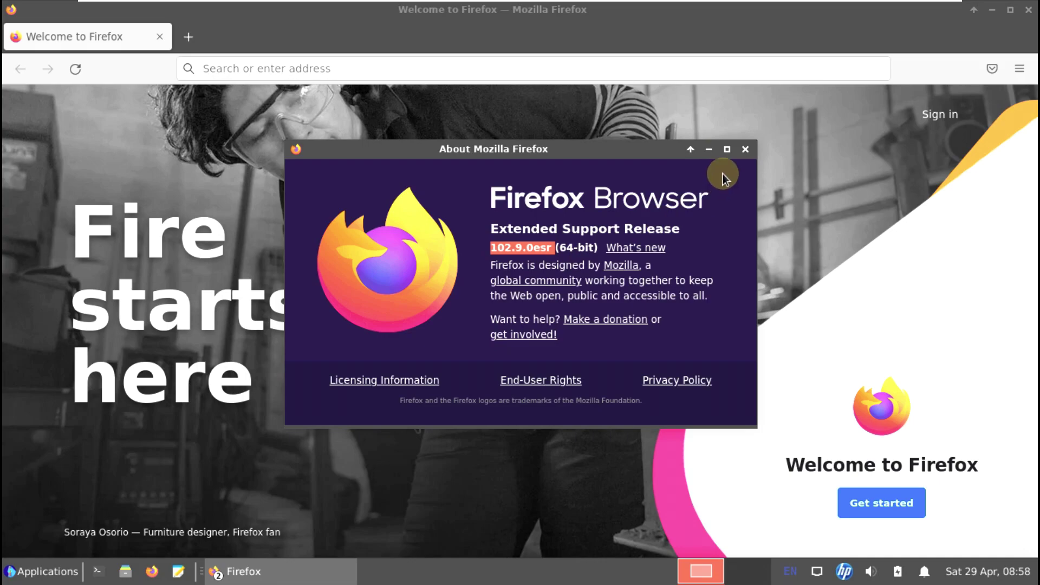
left_click(745, 148)
Search the web for eznixos and open the SourceForge eznixOS download result.
left_click(582, 70)
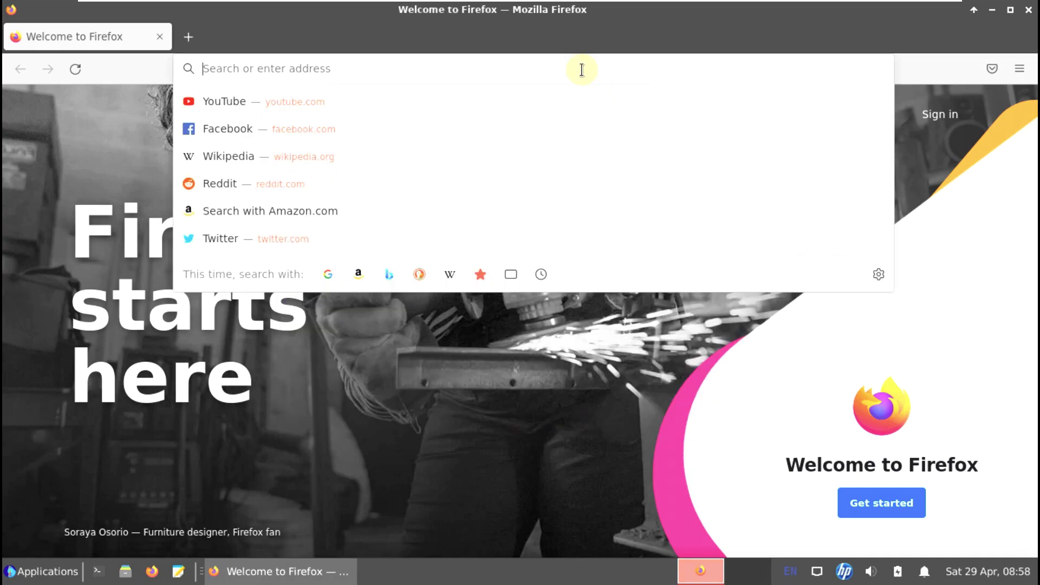
type("eznixos")
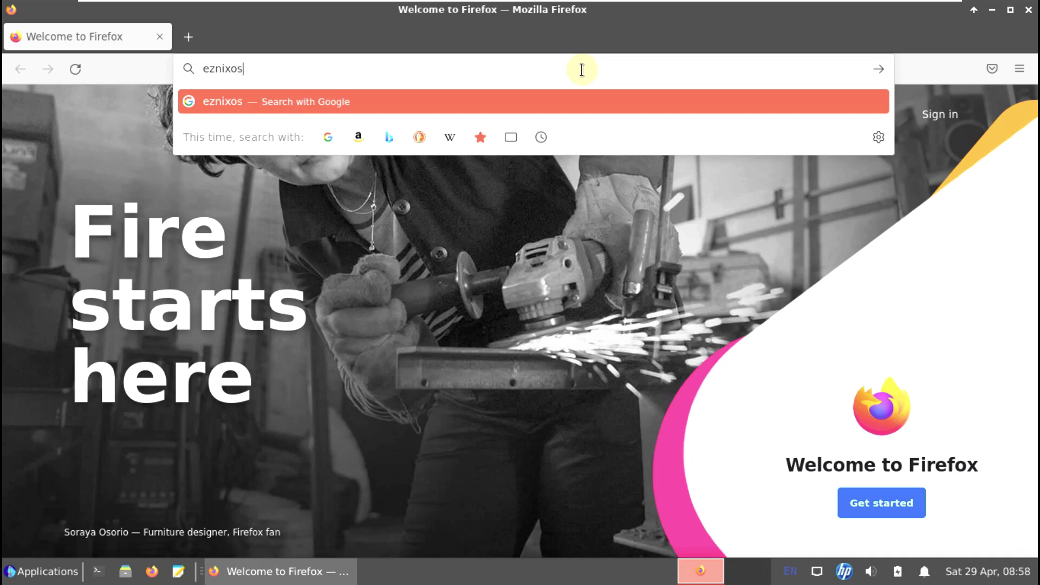
key("Return")
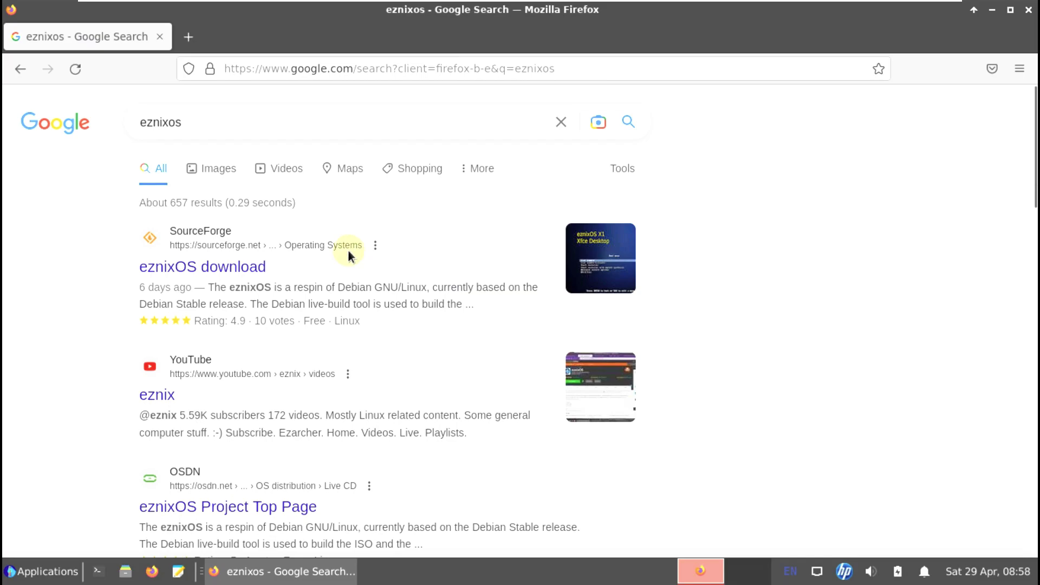
left_click(218, 277)
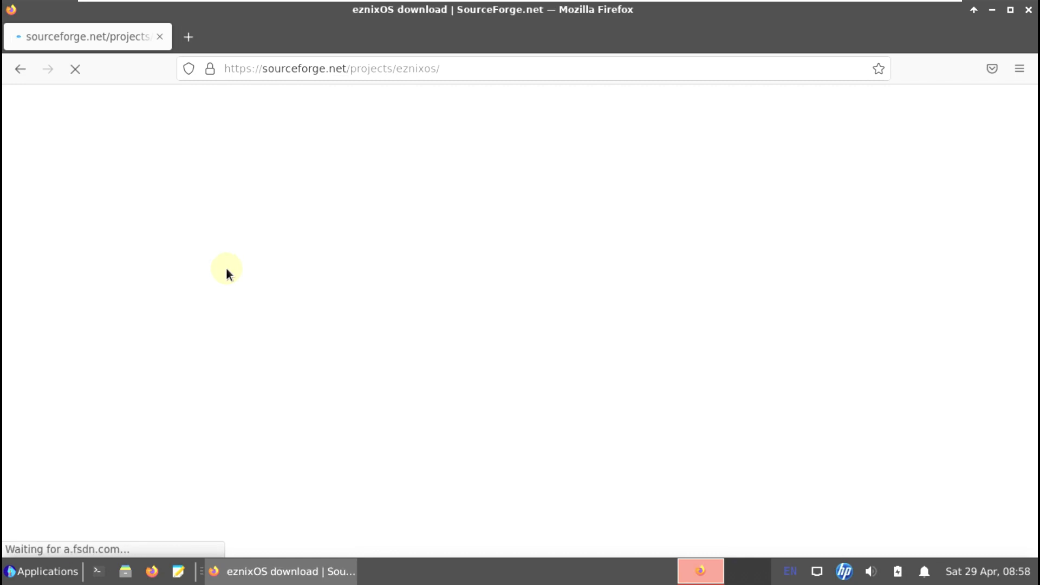
Highlight the eznixOS project title and its tagline on the SourceForge page.
scroll(171, 259, "down", 3)
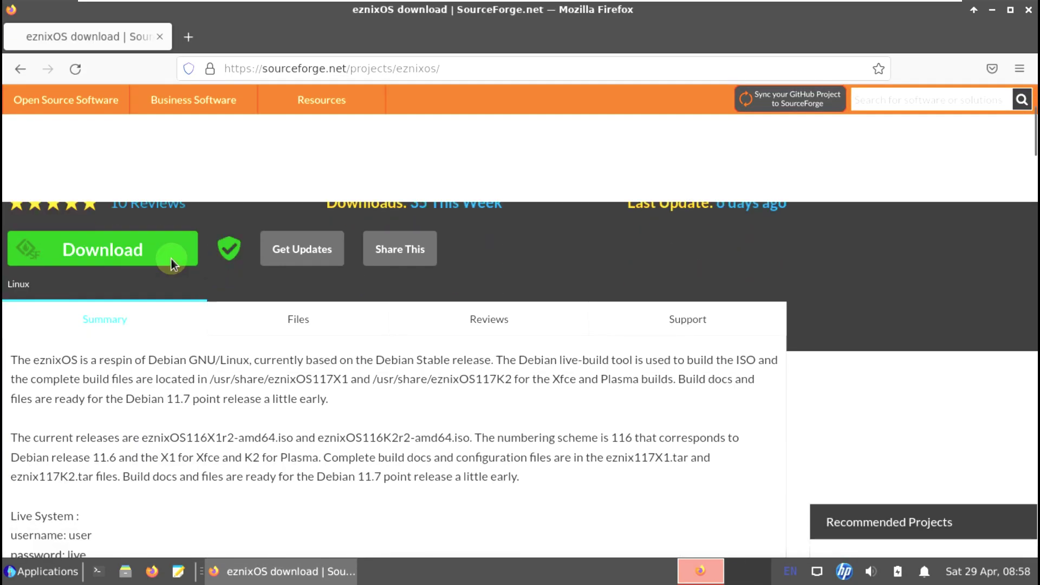
scroll(157, 304, "up", 3)
left_click_drag(221, 293, 99, 289)
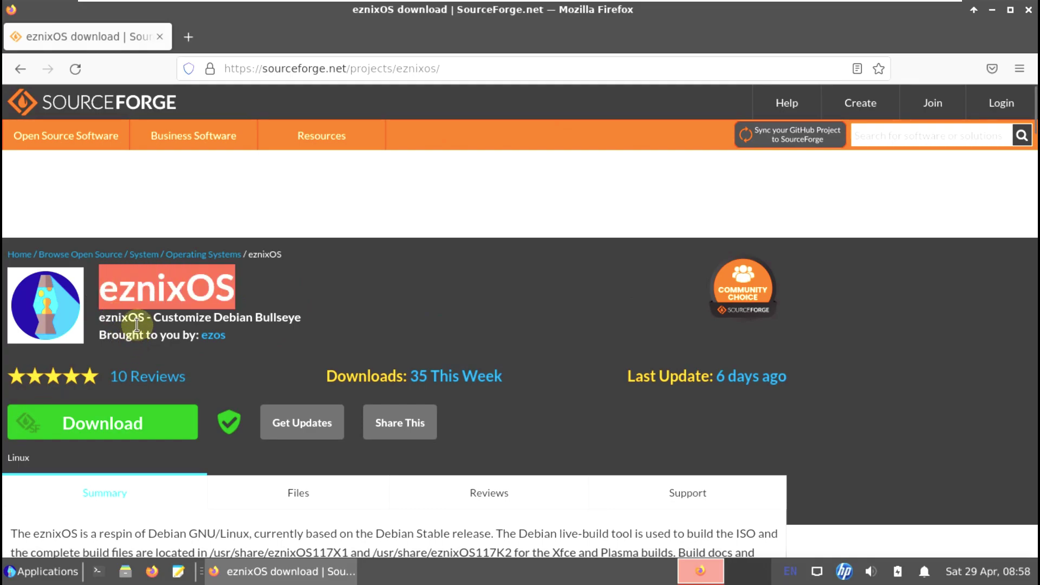
triple_click(101, 319)
left_click(237, 319, "shift")
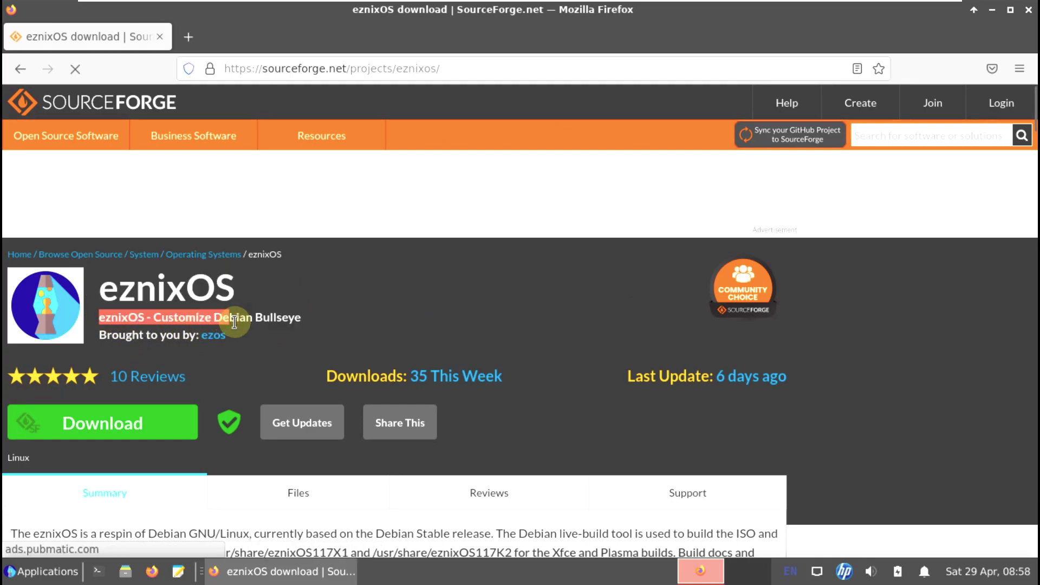
Review the project's summary, live system login details, features and sample screenshots.
scroll(353, 304, "down", 6)
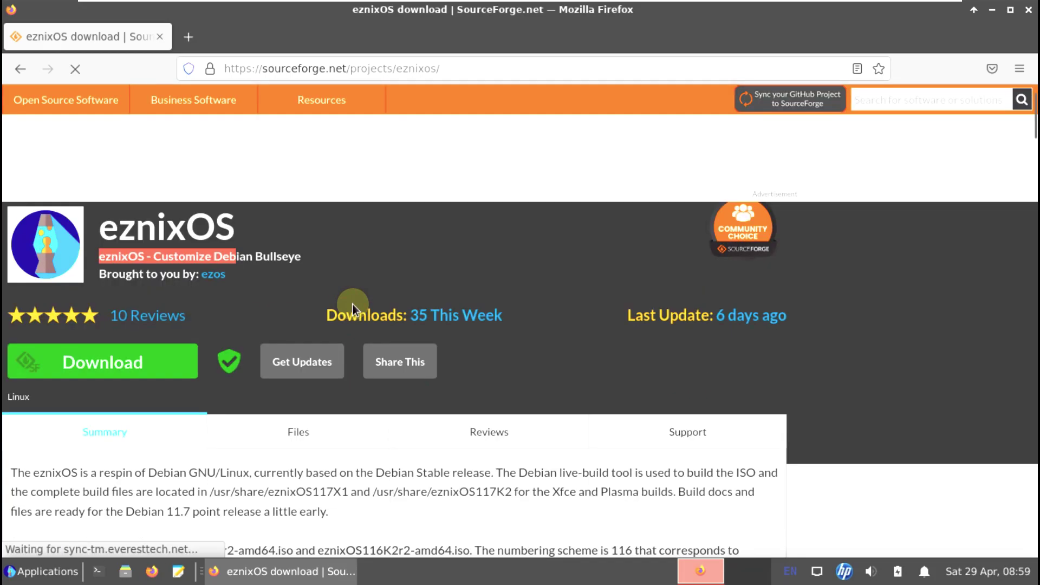
scroll(244, 337, "up", 2)
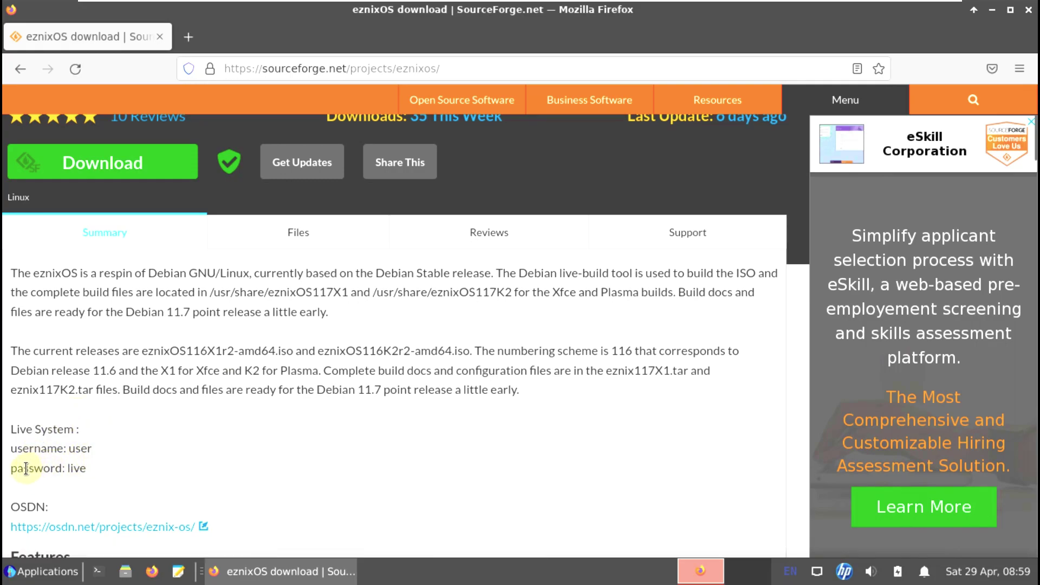
scroll(173, 460, "down", 2)
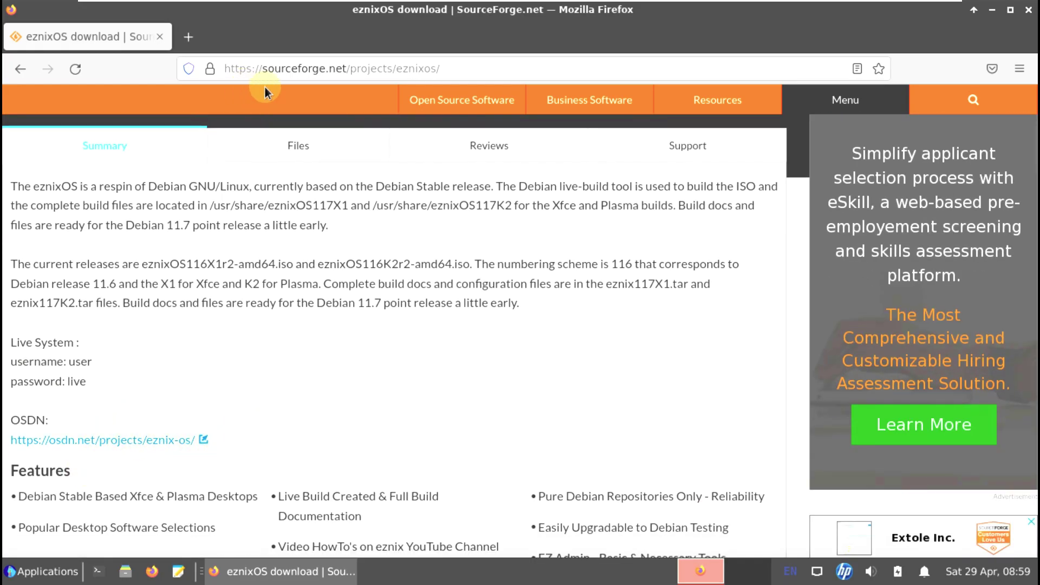
scroll(287, 329, "down", 3)
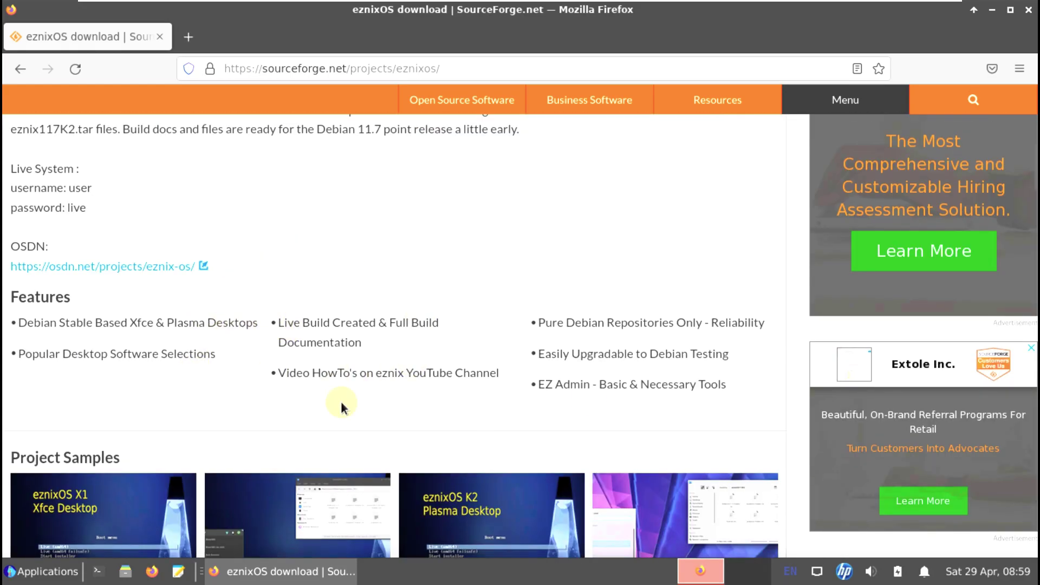
scroll(444, 278, "down", 3)
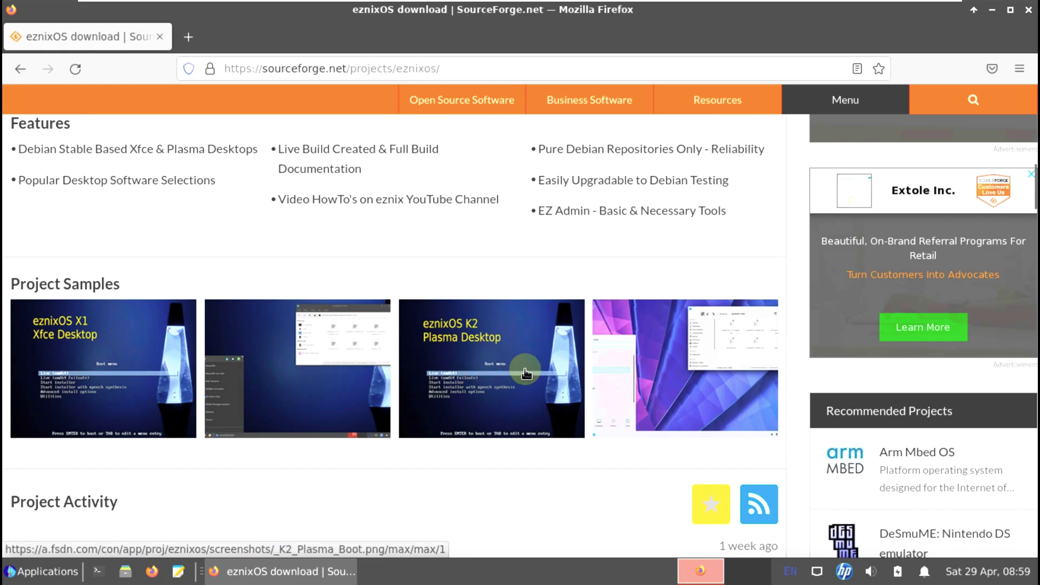
scroll(525, 372, "up", 10)
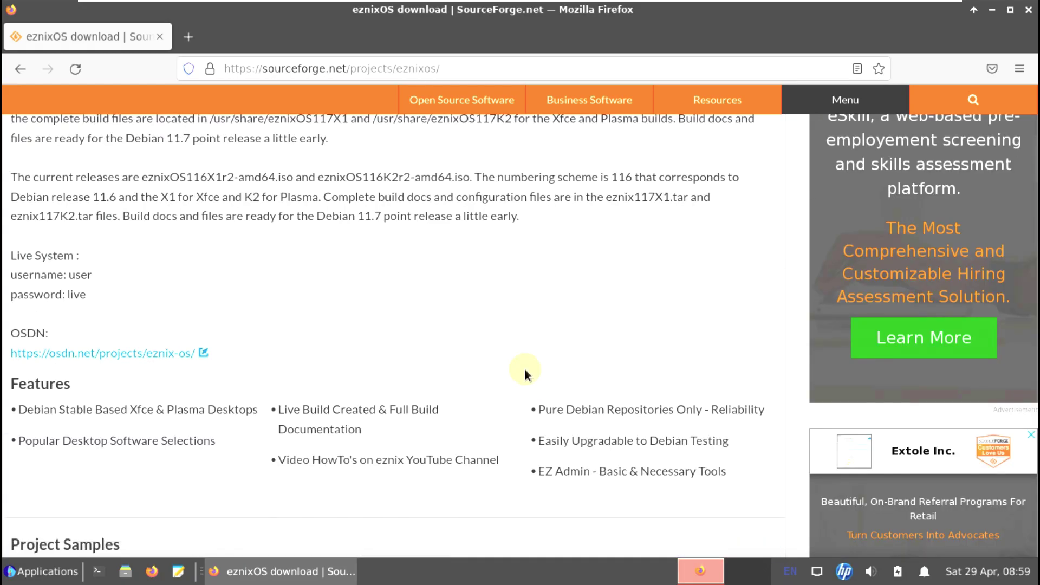
scroll(525, 369, "up", 3)
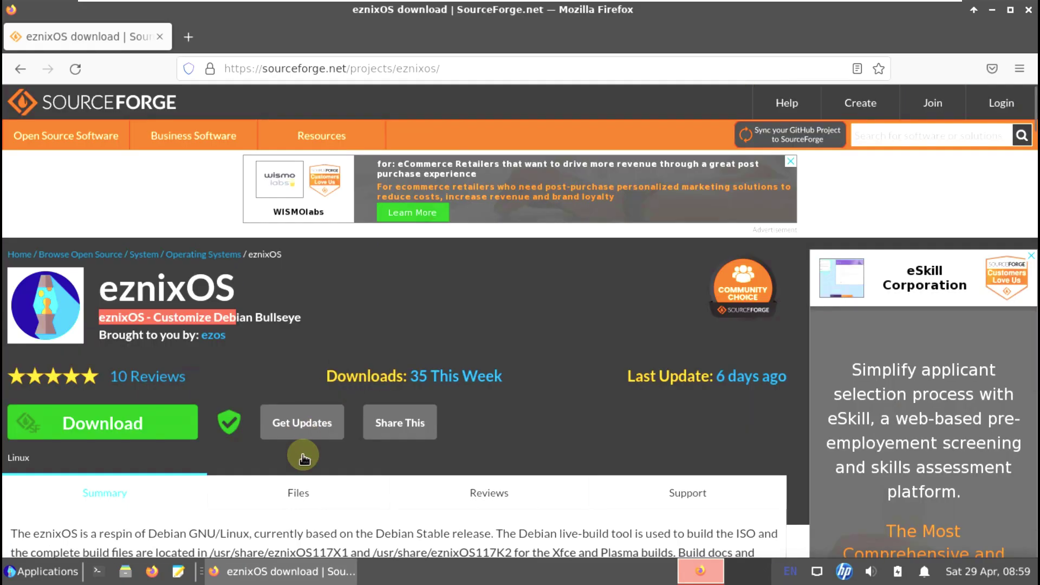
Open the project's file listing and view the contents of the Xfce folder.
left_click(298, 492)
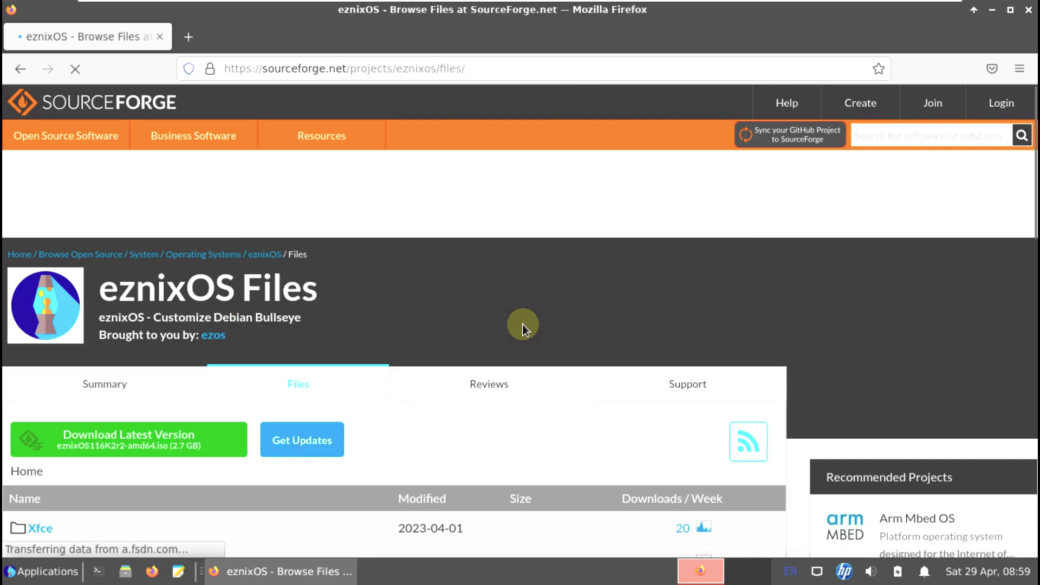
scroll(522, 324, "down", 2)
scroll(183, 345, "down", 2)
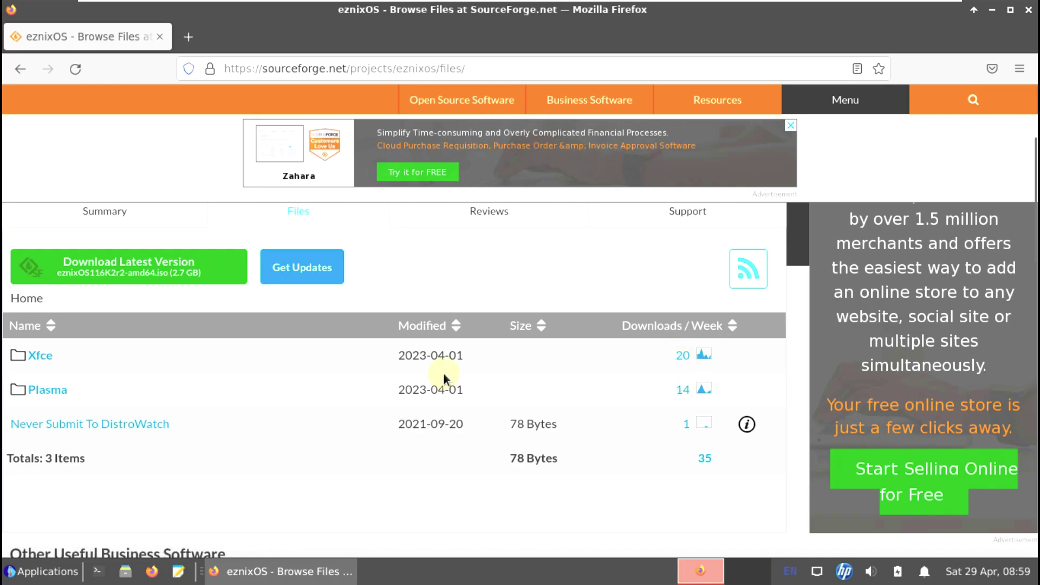
left_click(42, 357)
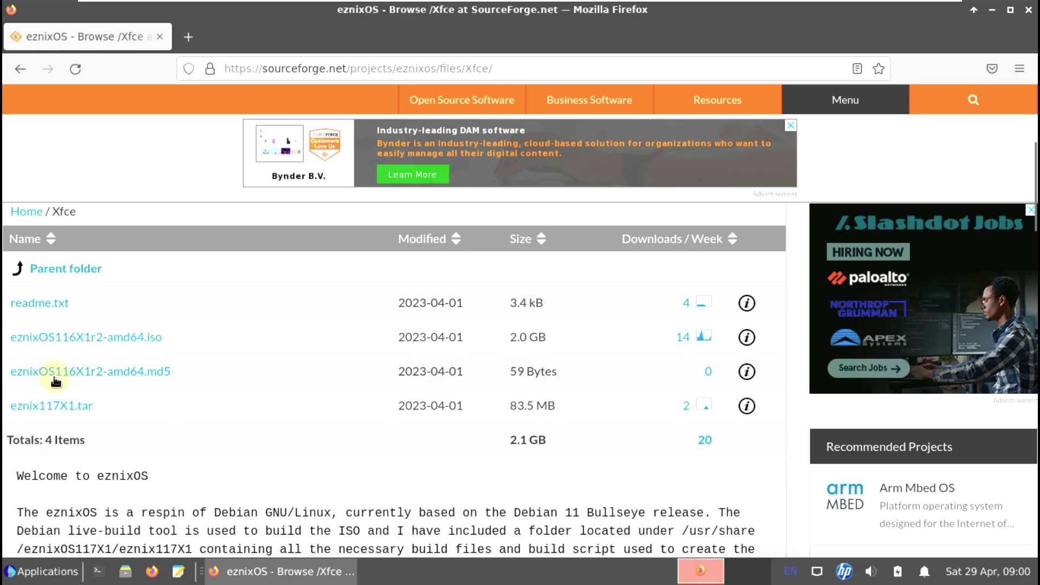
View the contents of the Plasma folder and return to the parent file listing.
left_click(45, 272)
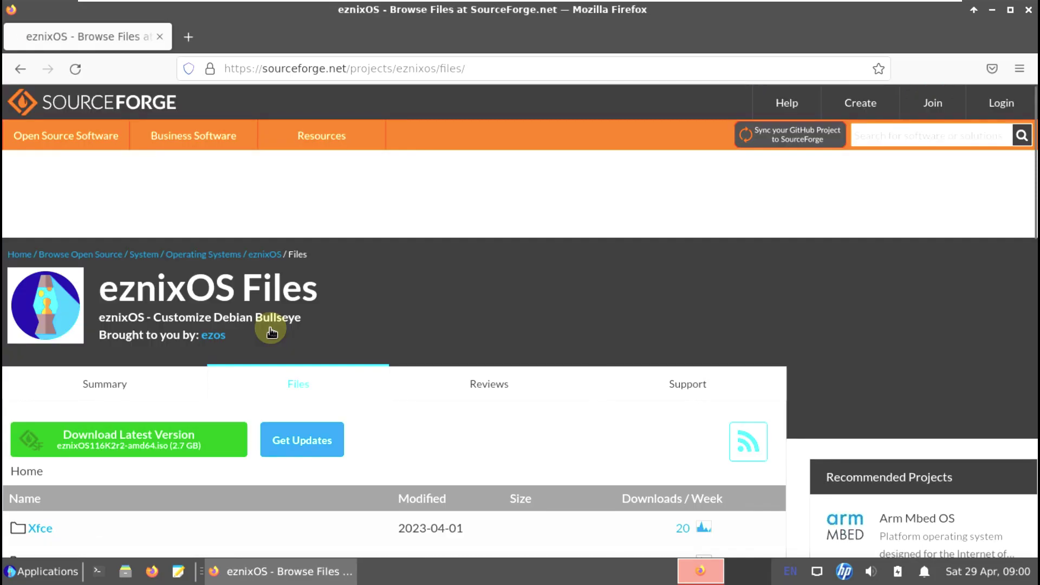
scroll(270, 332, "down", 3)
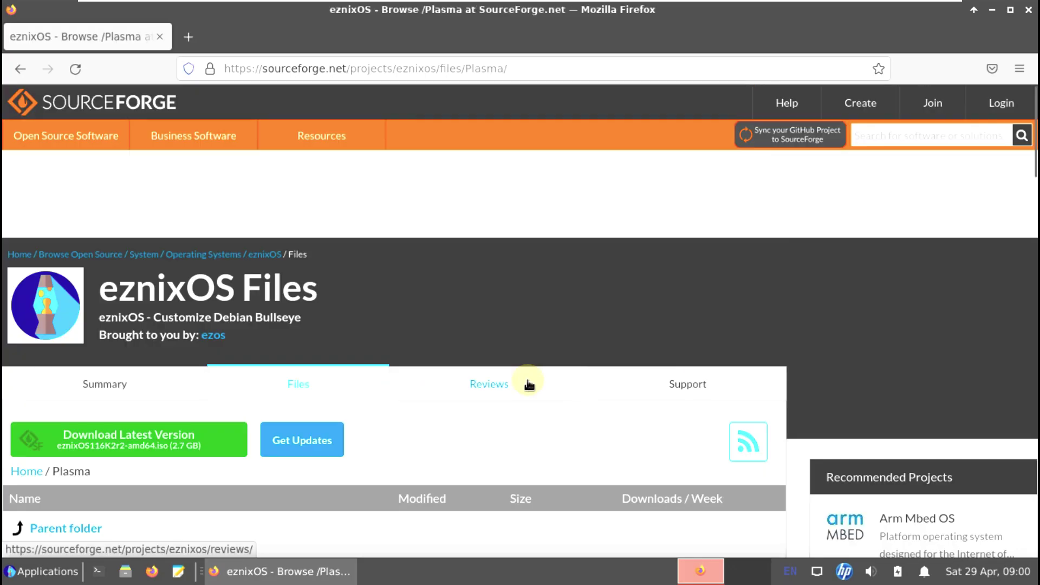
scroll(527, 379, "down", 5)
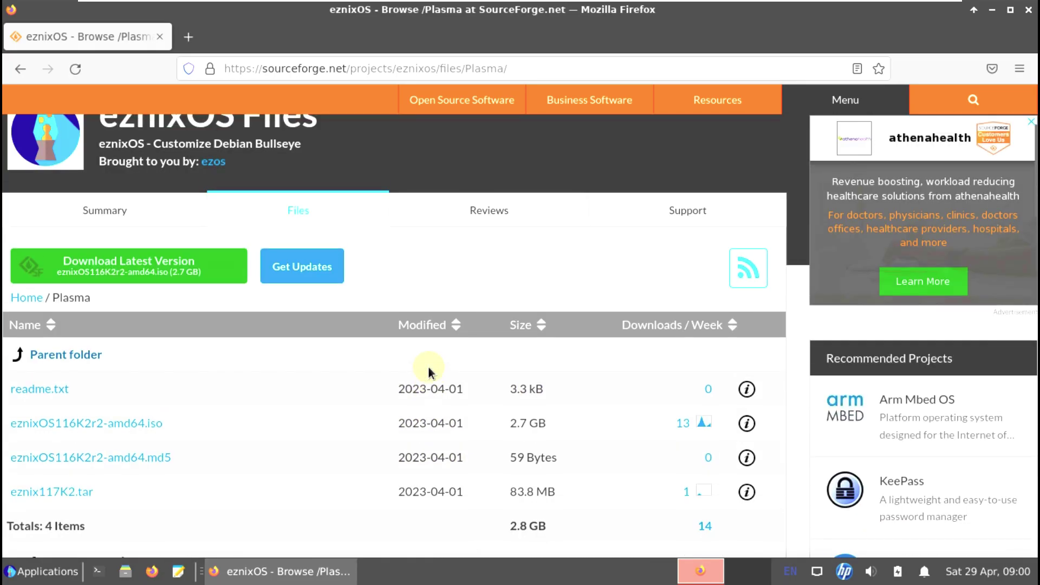
left_click(428, 366)
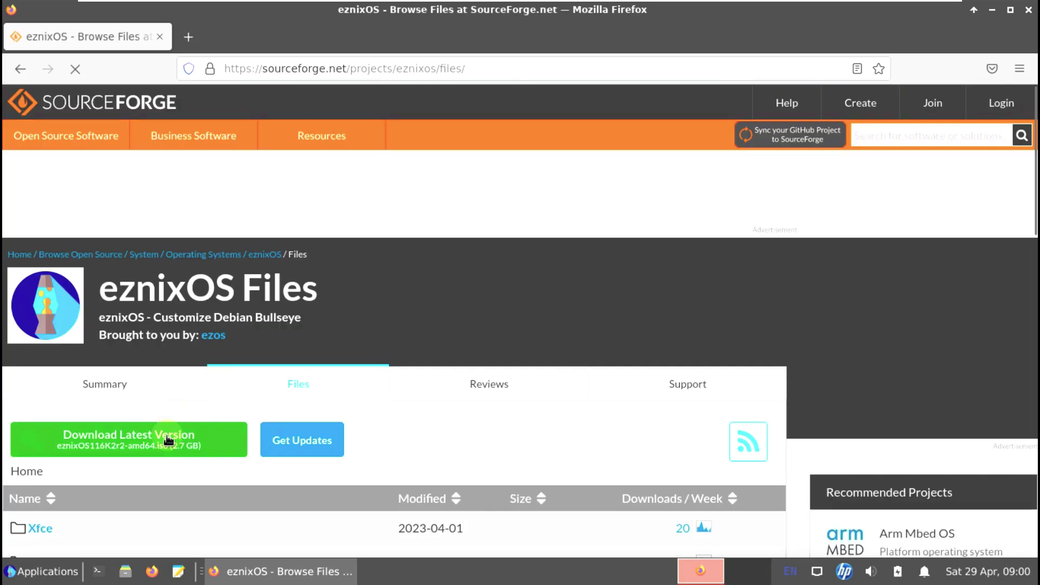
Start downloading the latest version, eznixOS116K2r2-amd64.iso, and cancel the download.
left_click(168, 440)
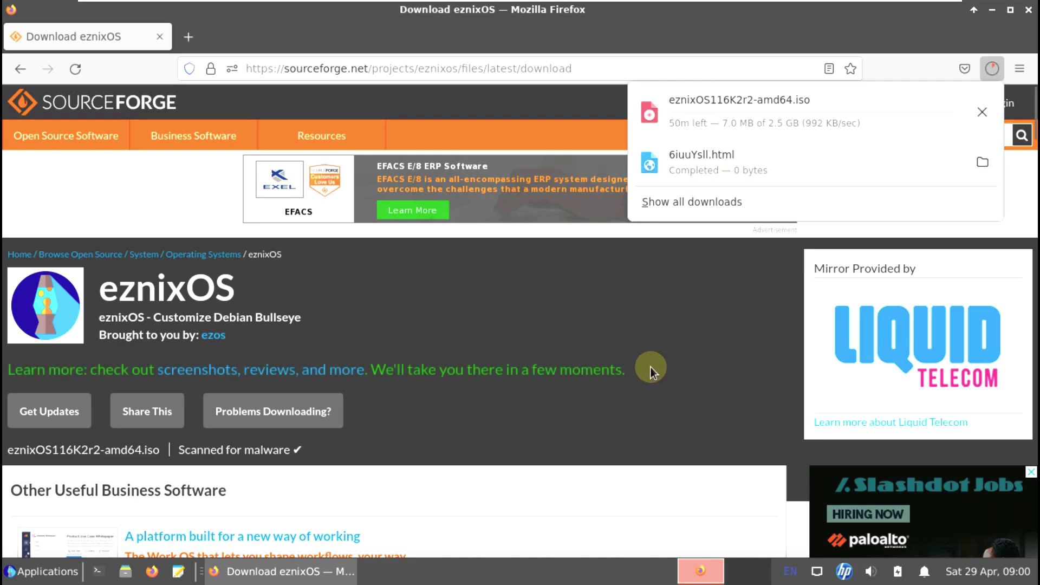
left_click(983, 111)
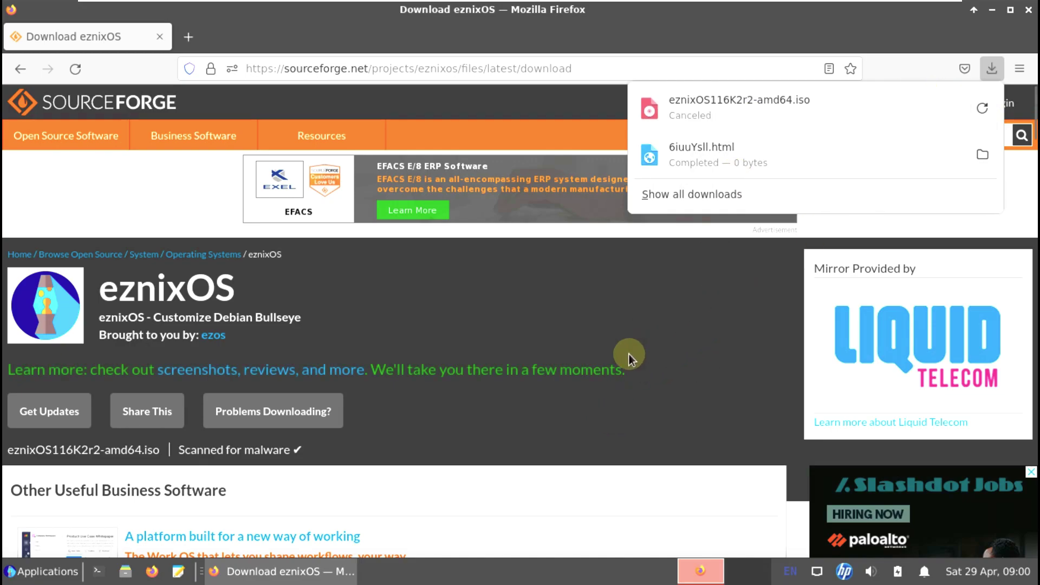
Go back from the download pages to the project's file listing with the Xfce and Plasma folders.
left_click(30, 80)
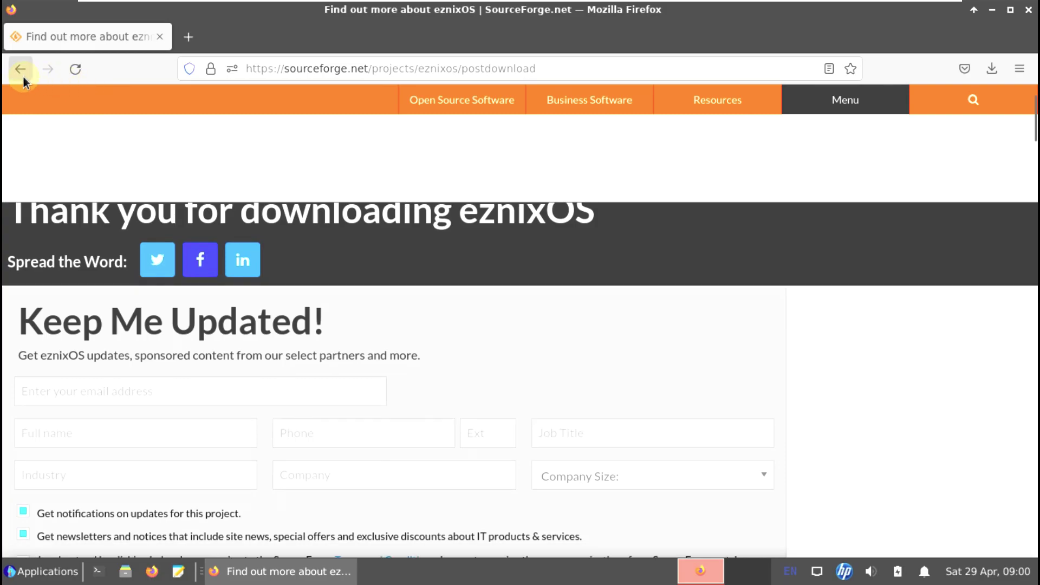
left_click(22, 79)
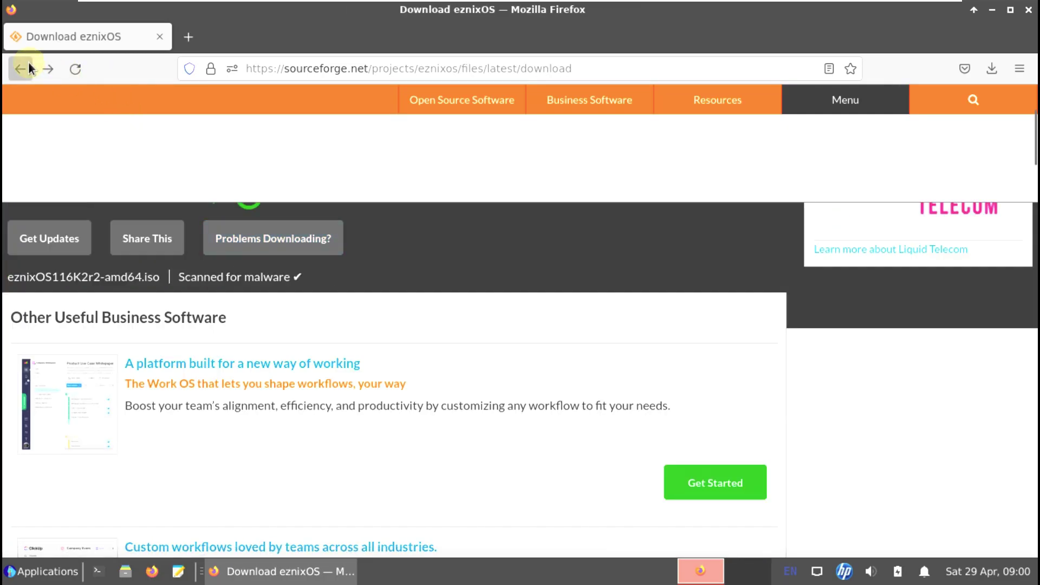
left_click(21, 68)
mouse_move(265, 134)
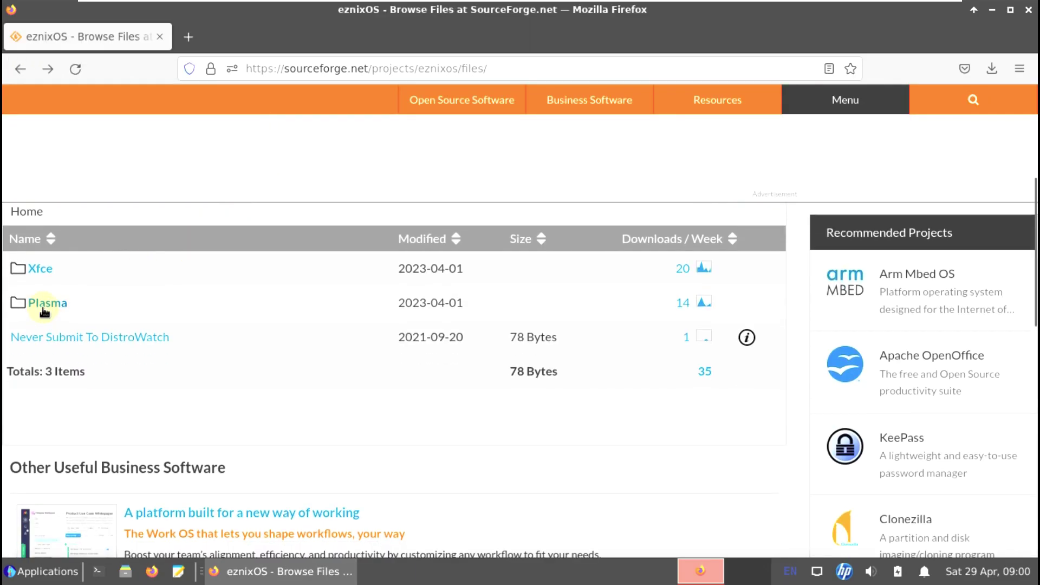
Open the Xfce folder, start downloading eznixOS116X1r2-amd64.iso and show the browser's recent downloads.
left_click(44, 304)
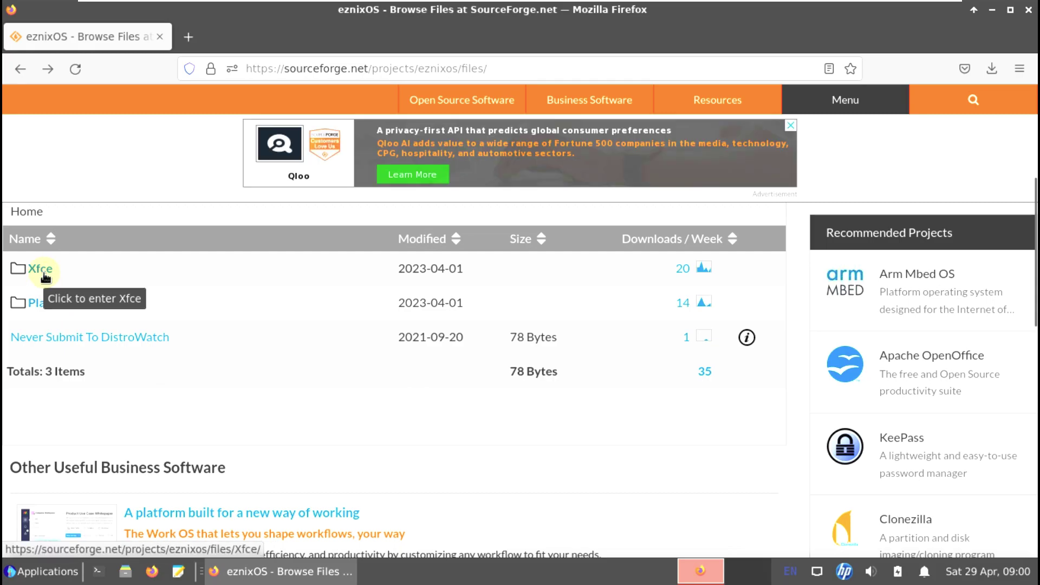
left_click(45, 274)
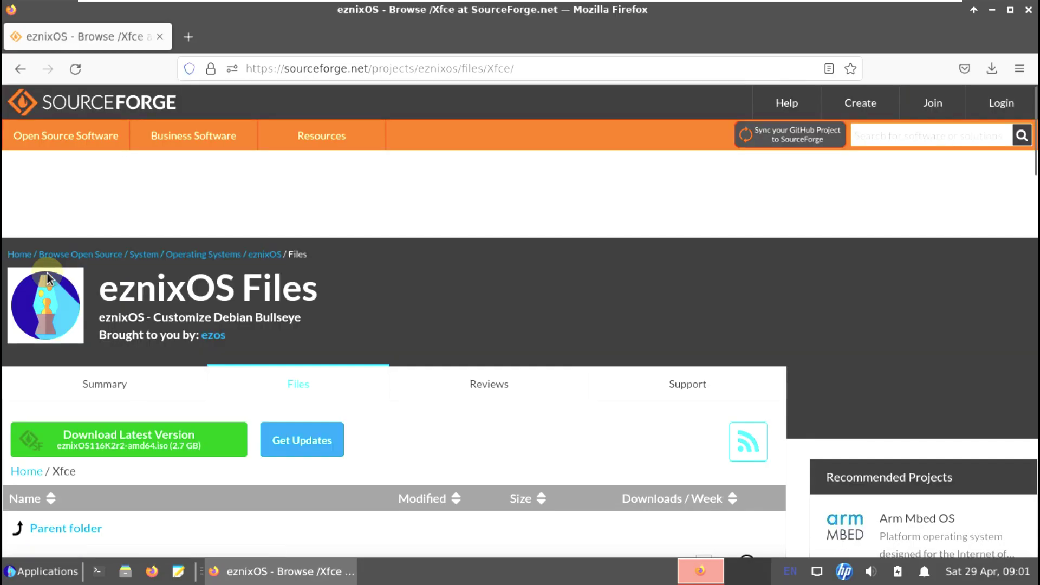
scroll(48, 274, "down", 5)
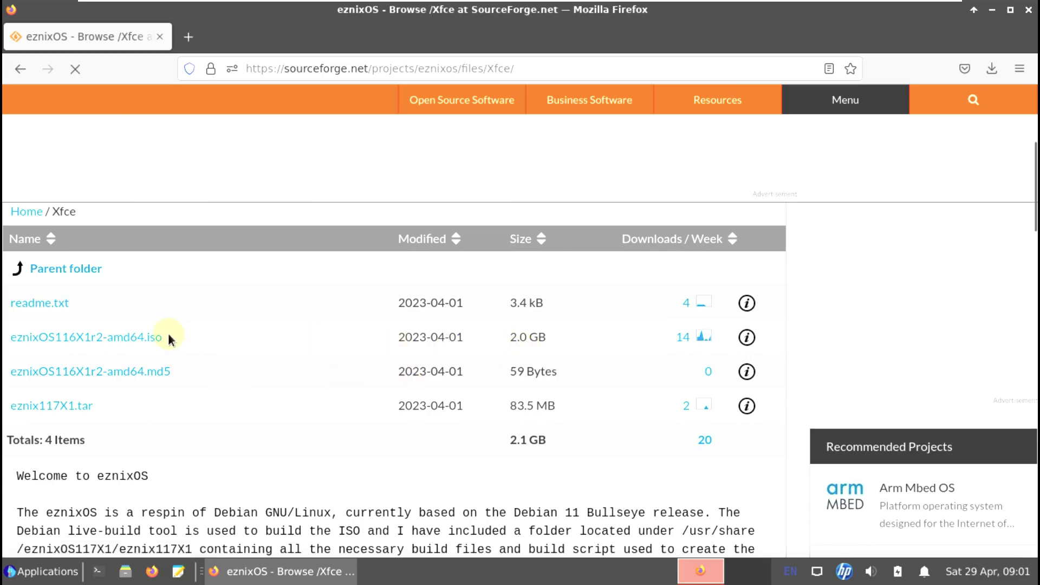
left_click(130, 338)
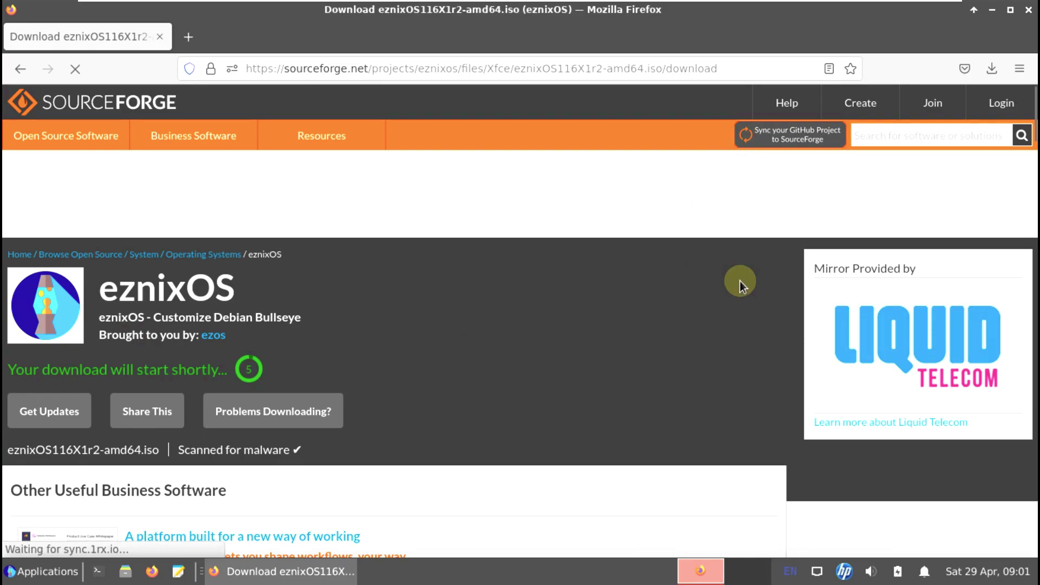
left_click(992, 69)
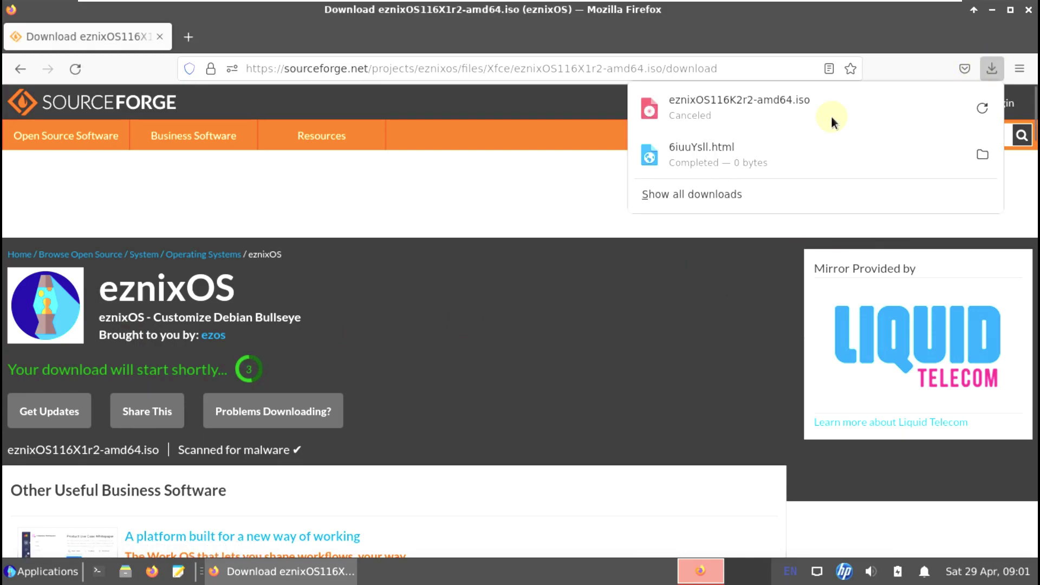
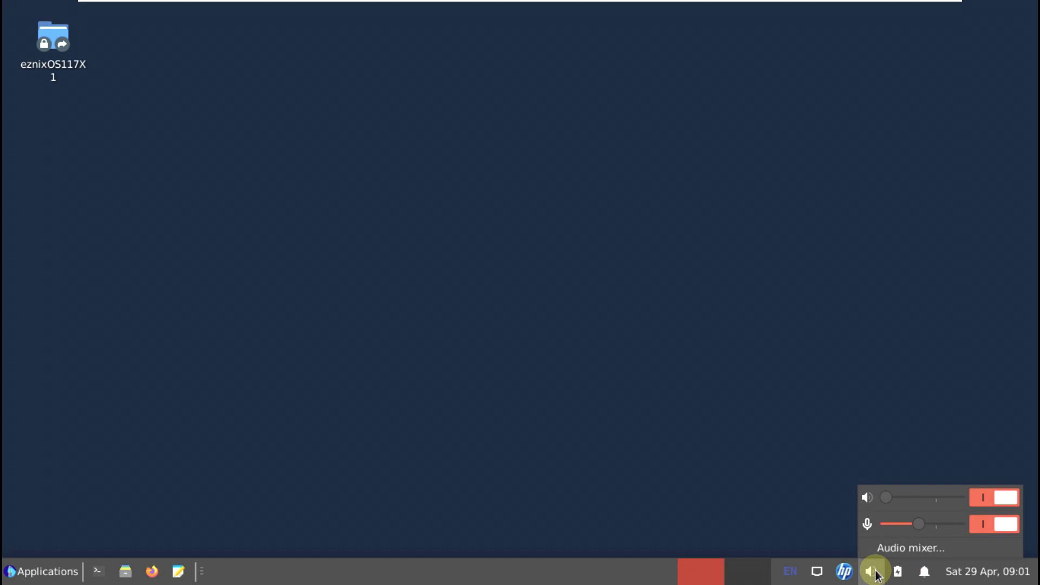
View the HP system tray options and try to open the HPLIP Status Service.
left_click(844, 572)
left_click(845, 572)
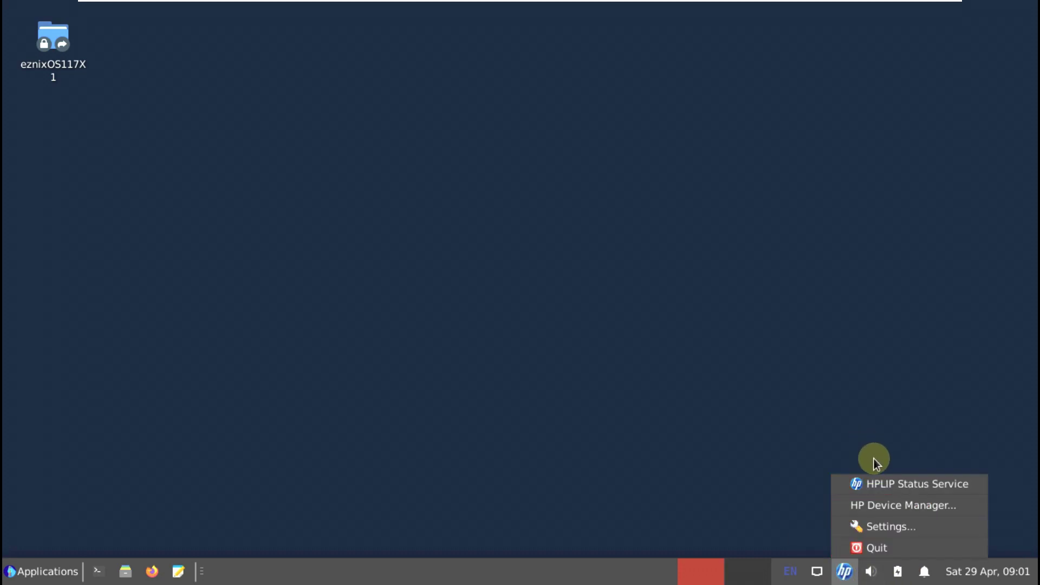
left_click(856, 482)
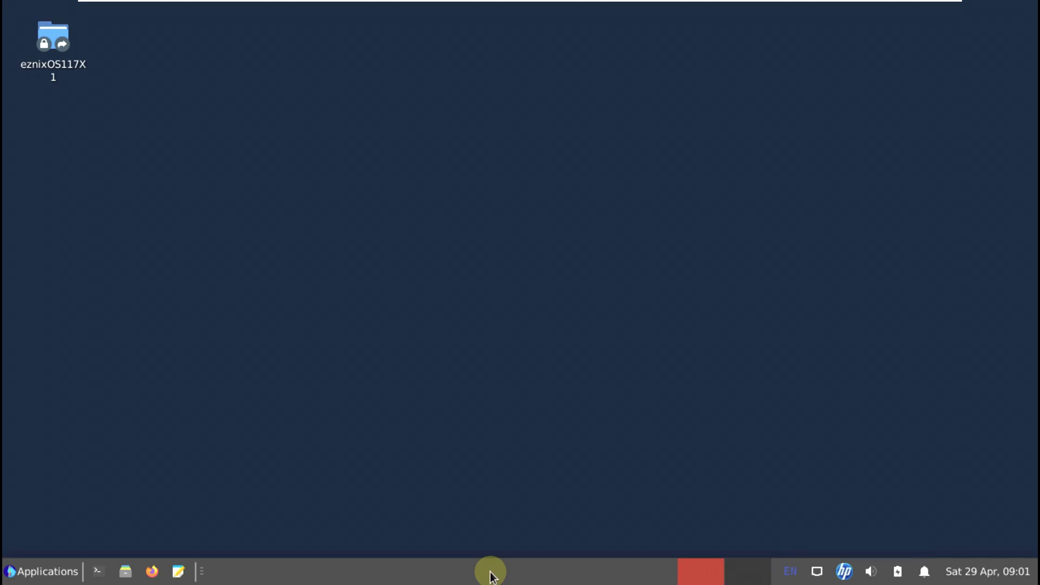
View the Xfce panel's About information, highlight its version number and close the dialog.
right_click(511, 573)
mouse_move(558, 549)
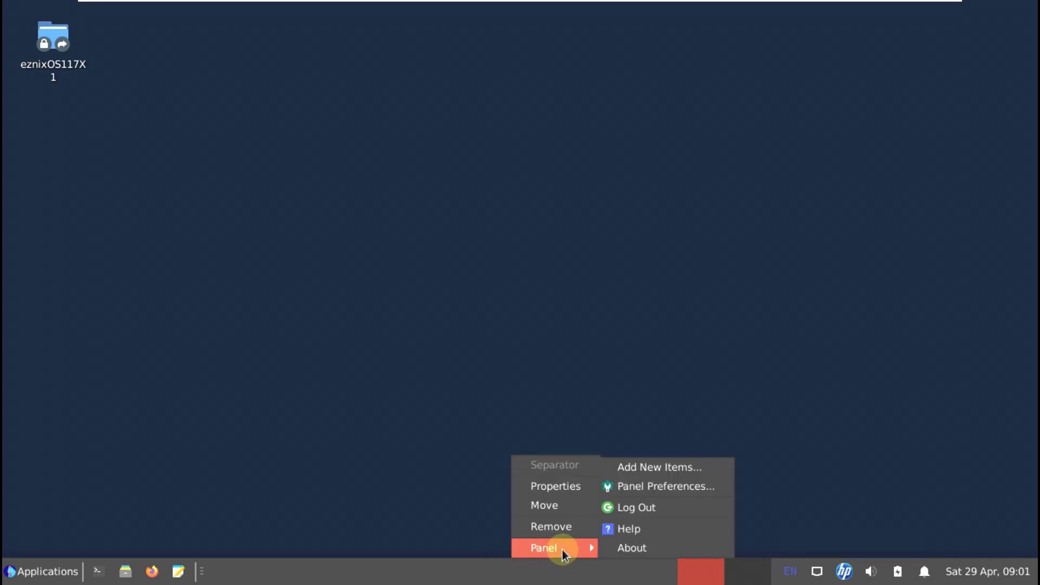
left_click(617, 549)
left_click_drag(495, 336, 580, 339)
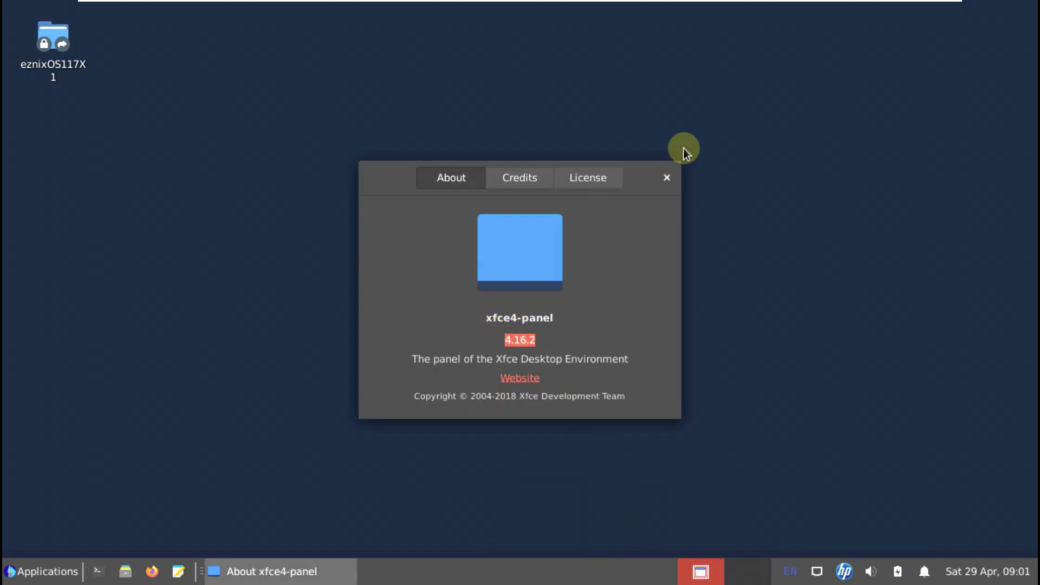
left_click(668, 175)
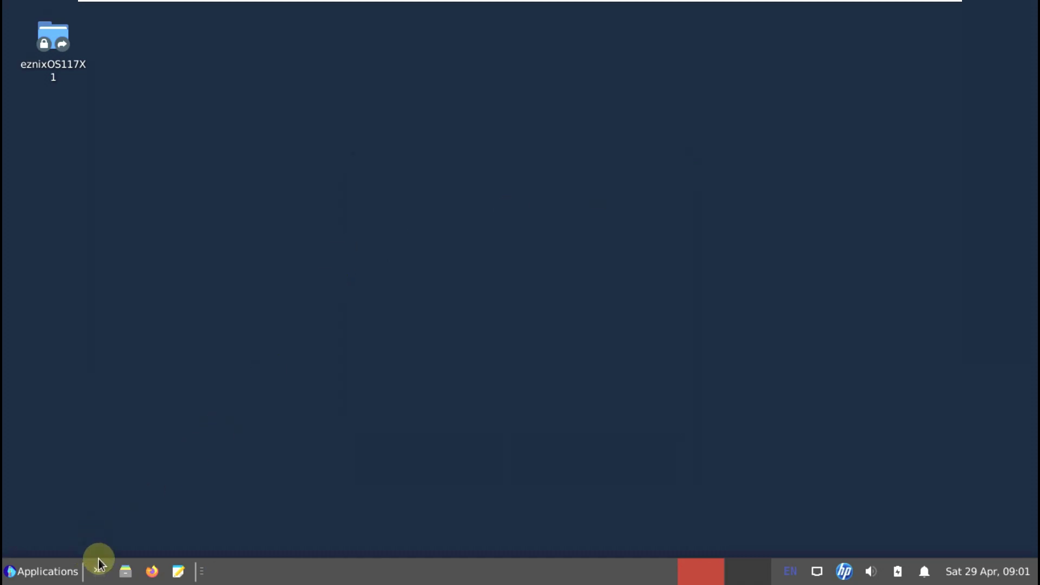
Open About Xfce from the full application list, view the system information and close the window.
left_click(43, 571)
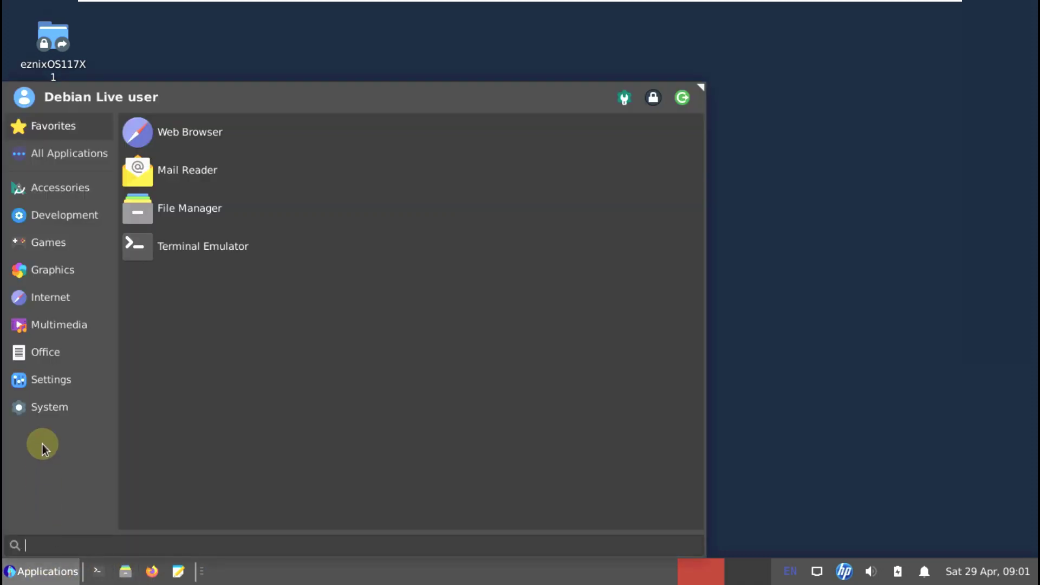
left_click(81, 201)
left_click(78, 157)
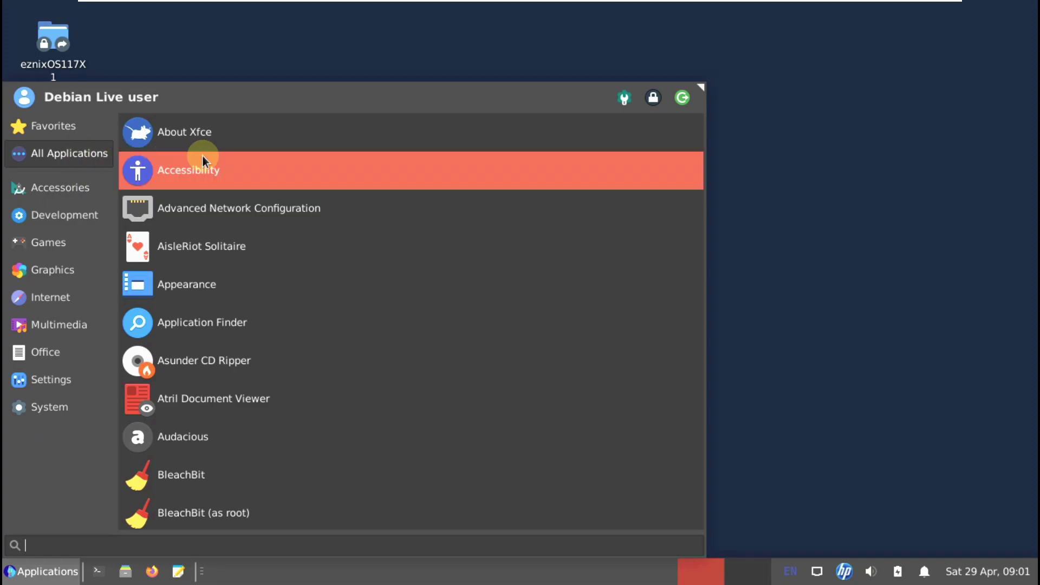
left_click(276, 132)
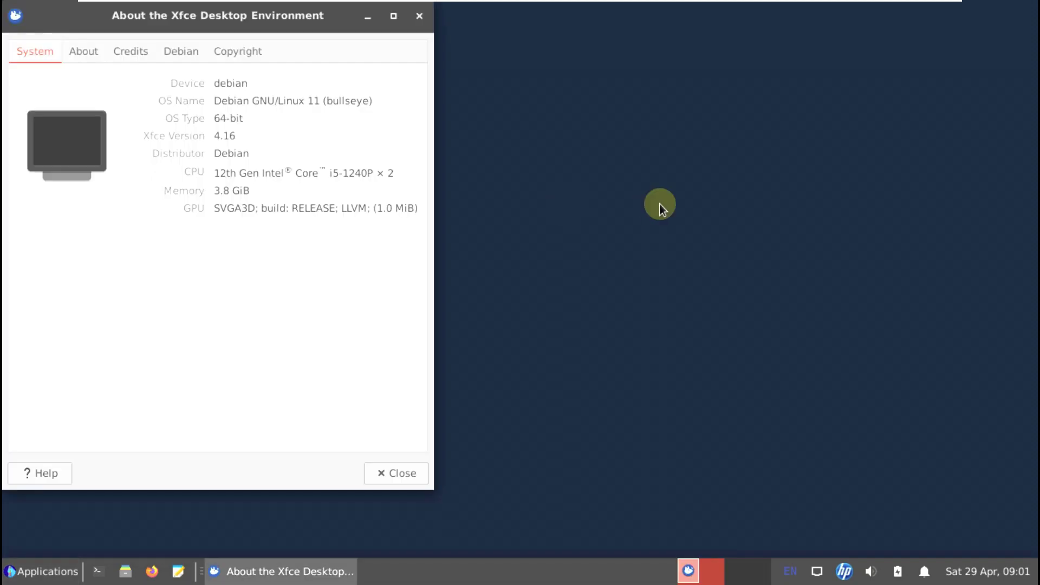
left_click(390, 469)
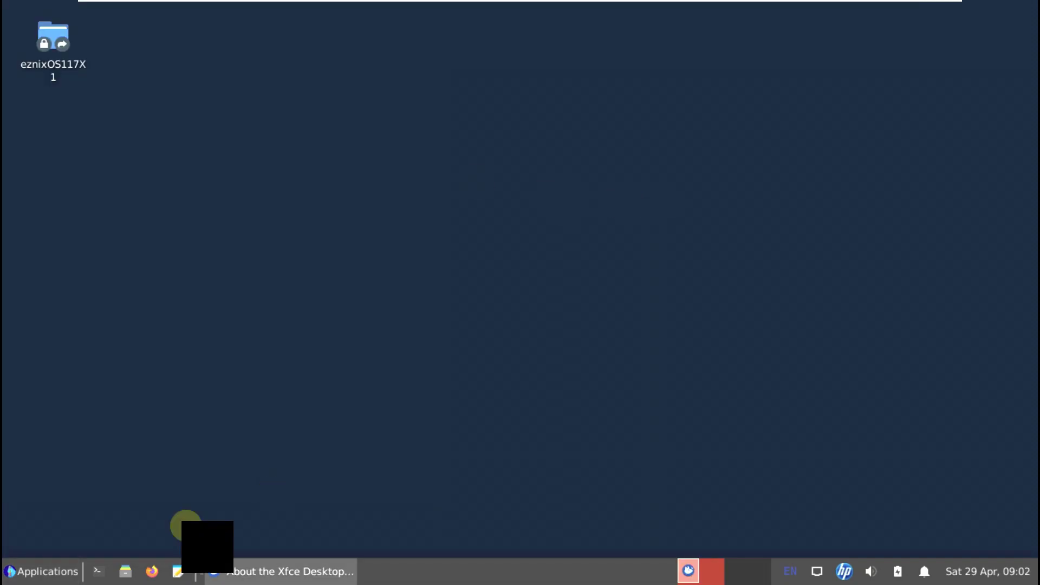
Browse through the full list of installed applications.
left_click(43, 571)
left_click(59, 188)
left_click(82, 154)
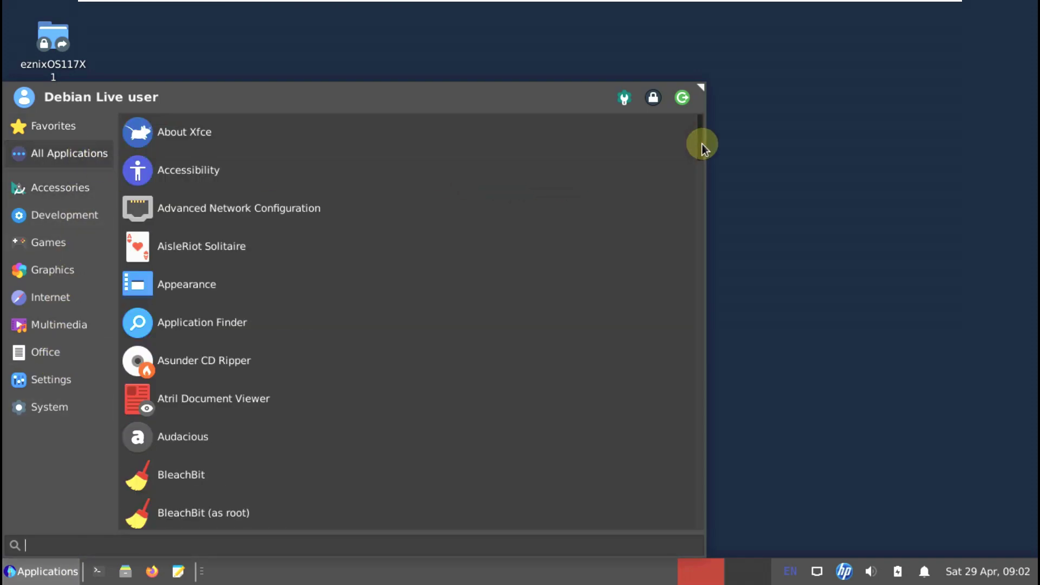
left_click_drag(702, 144, 678, 128)
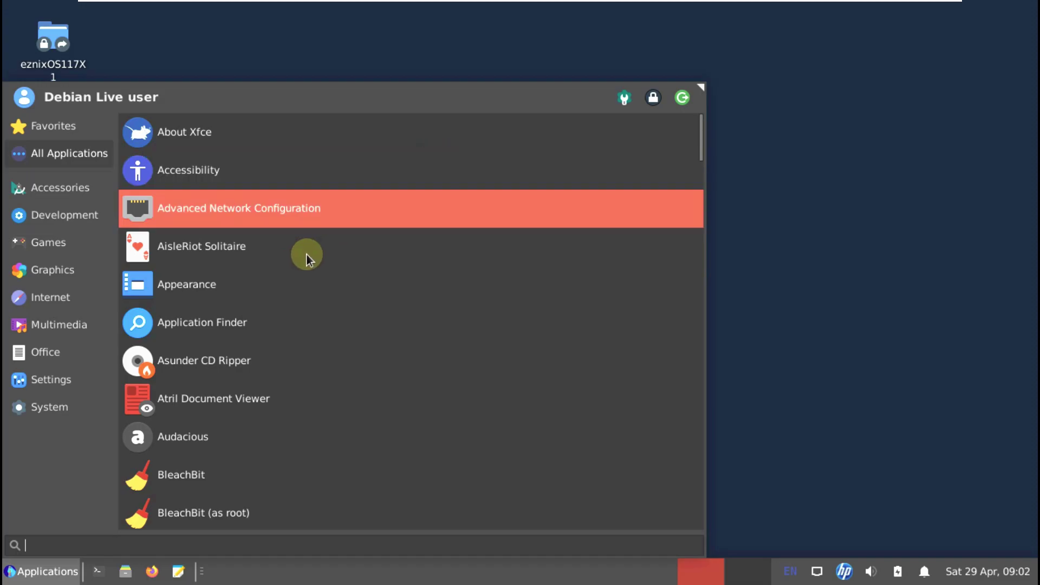
Open the Appearance settings, review the style, icon, font and general options, and close the window.
scroll(306, 254, "down", 1)
left_click(329, 241)
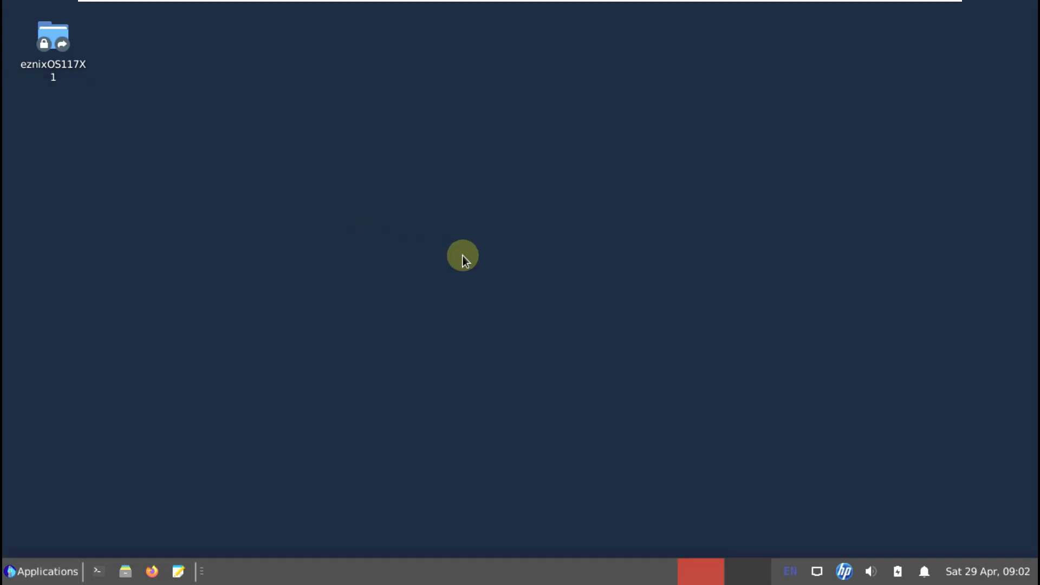
left_click_drag(129, 27, 432, 87)
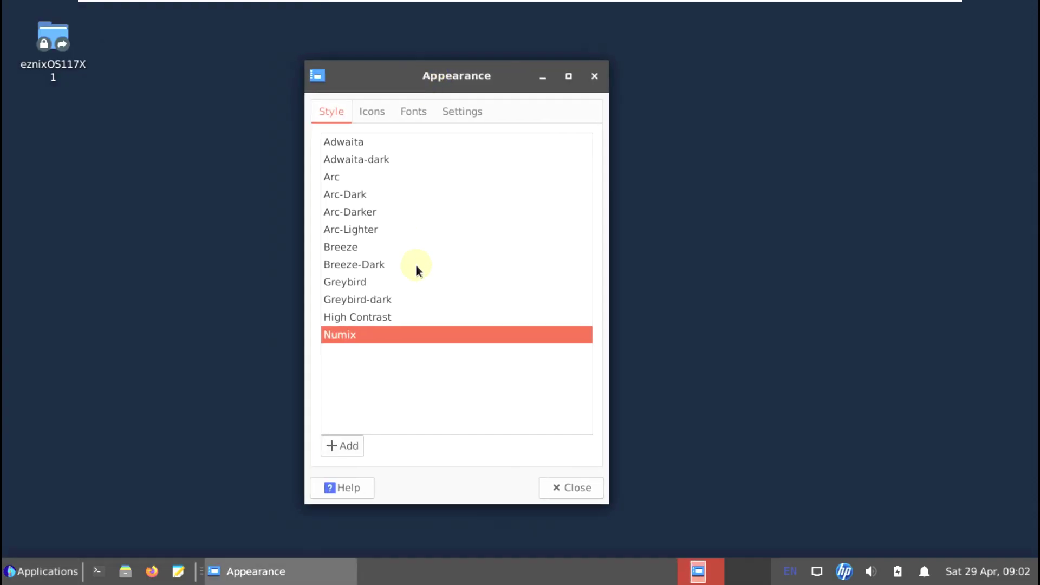
left_click(372, 114)
left_click(331, 111)
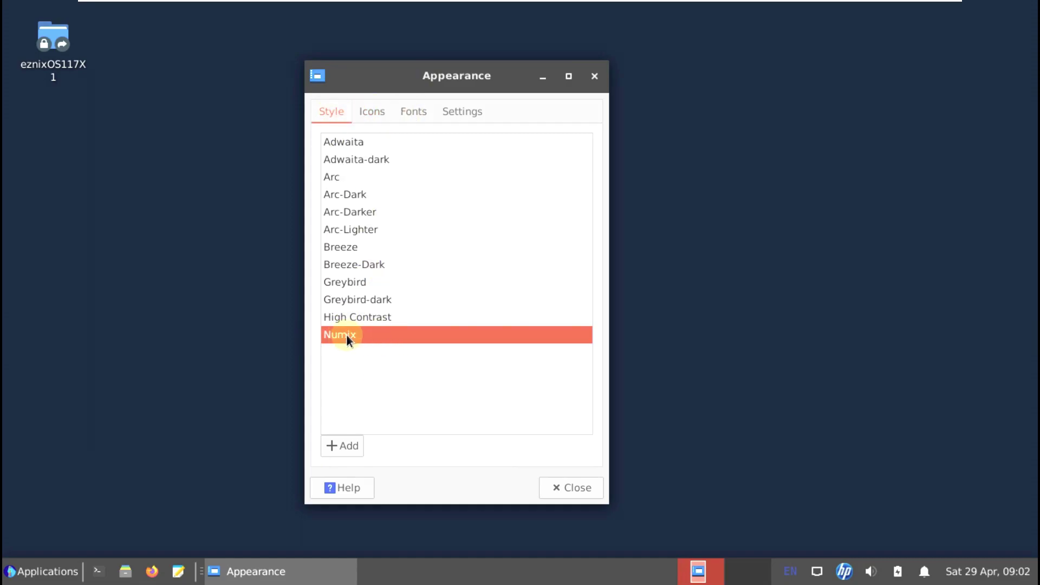
left_click(374, 112)
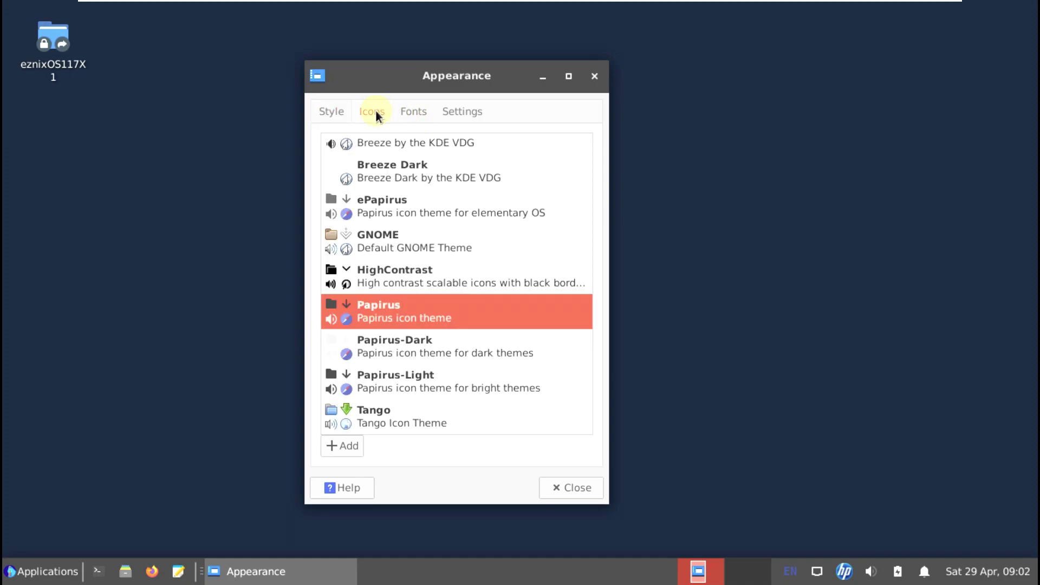
left_click(414, 112)
left_click(447, 112)
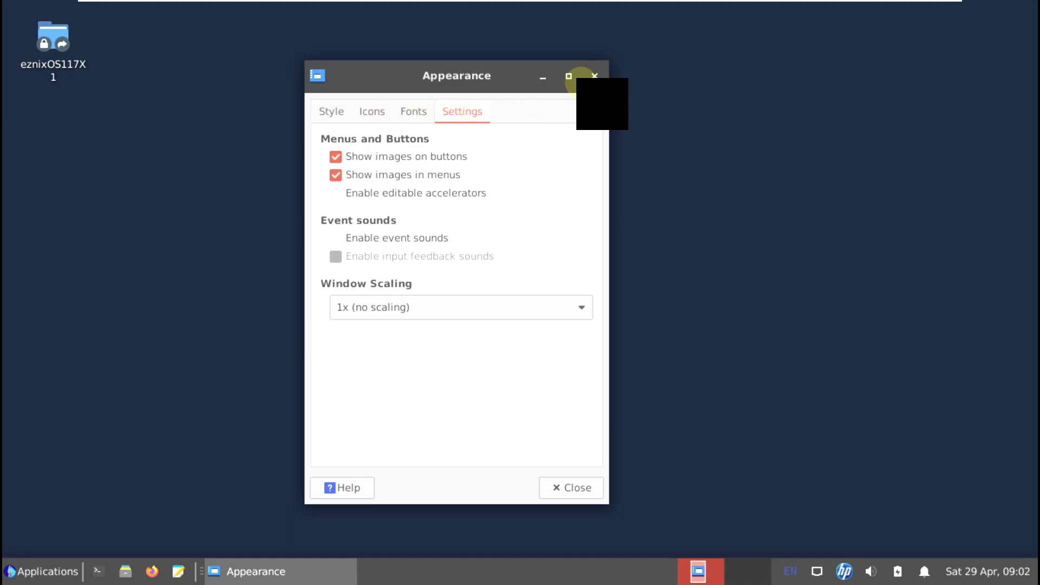
left_click(593, 79)
Open the desktop settings, try the mountain lake wallpaper and set the autumn forest waterfall image as the background.
right_click(517, 85)
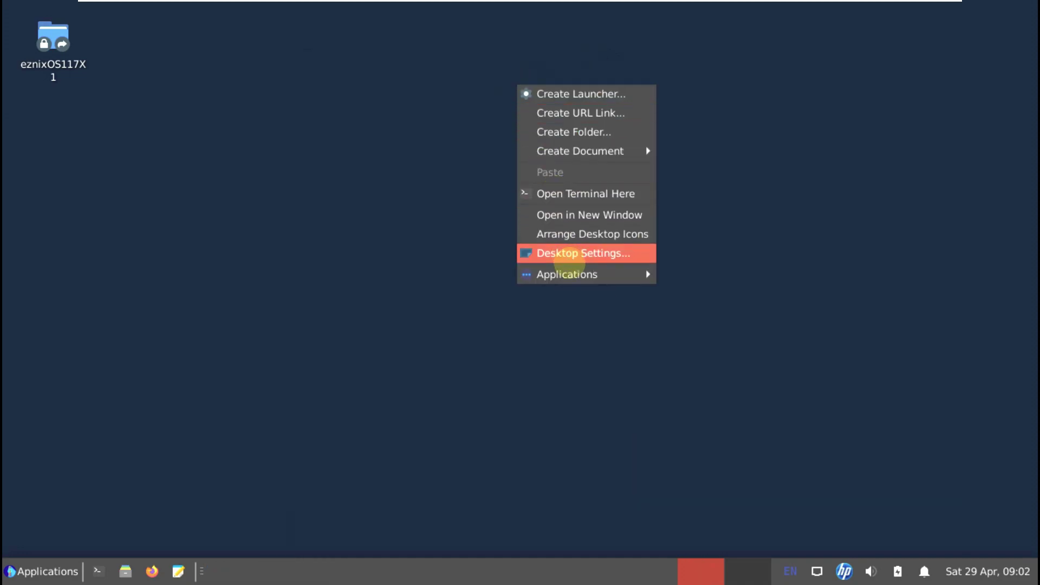
left_click(568, 259)
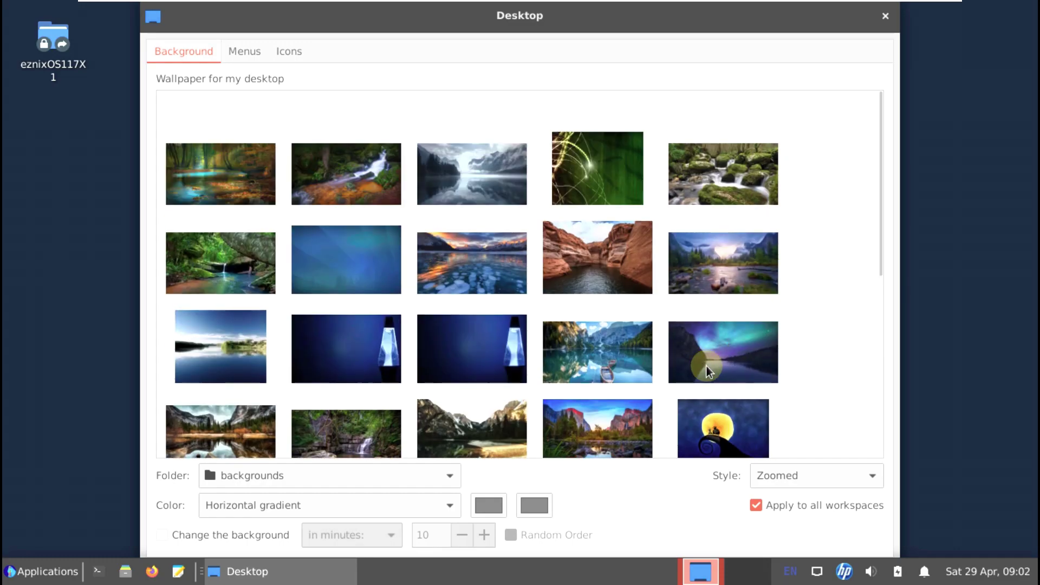
left_click(623, 419)
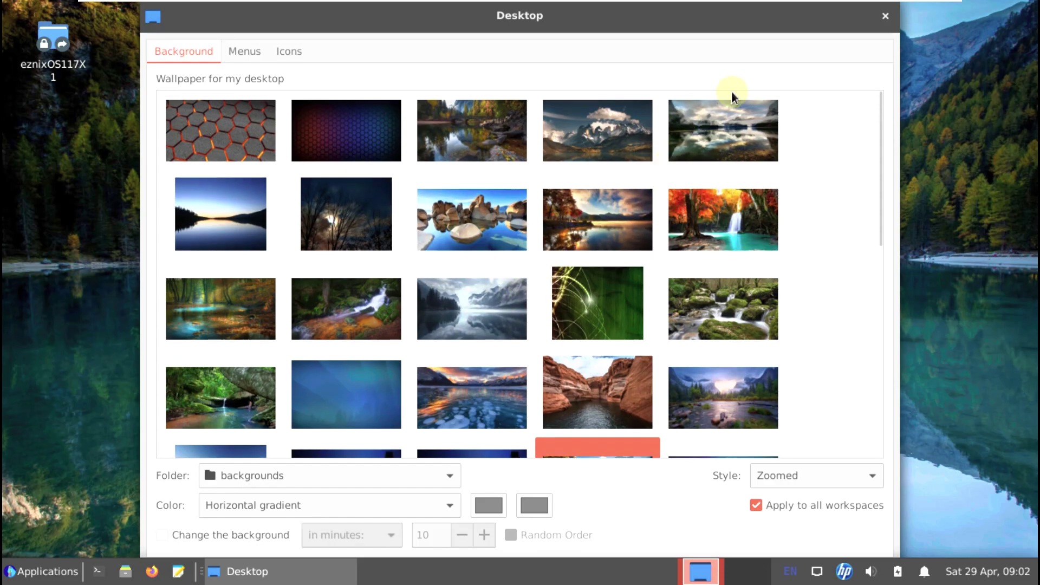
left_click_drag(754, 21, 719, 55)
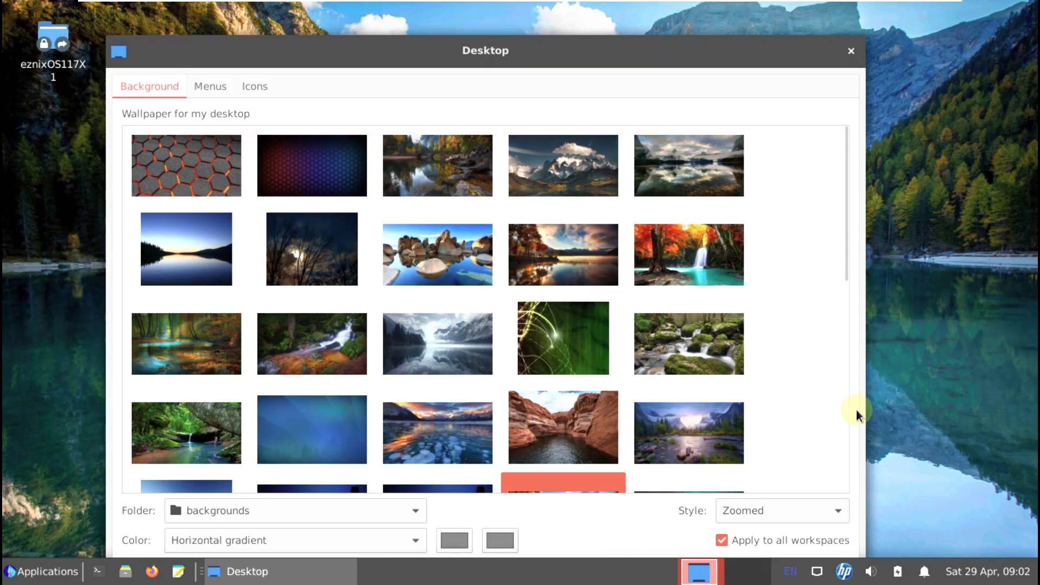
left_click(720, 251)
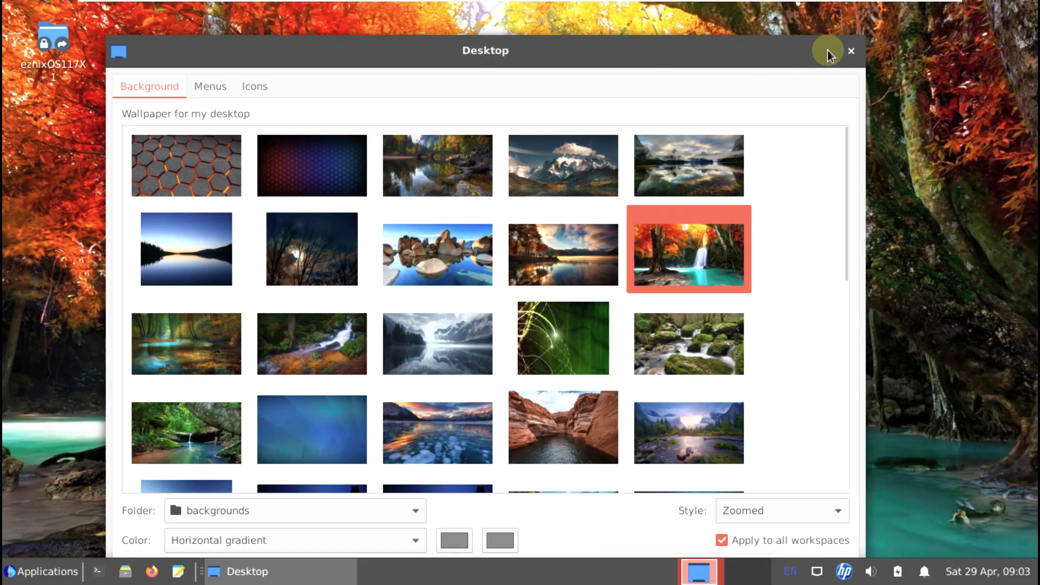
Review the desktop's menu and icon settings and close the desktop settings window.
left_click(192, 82)
left_click(267, 90)
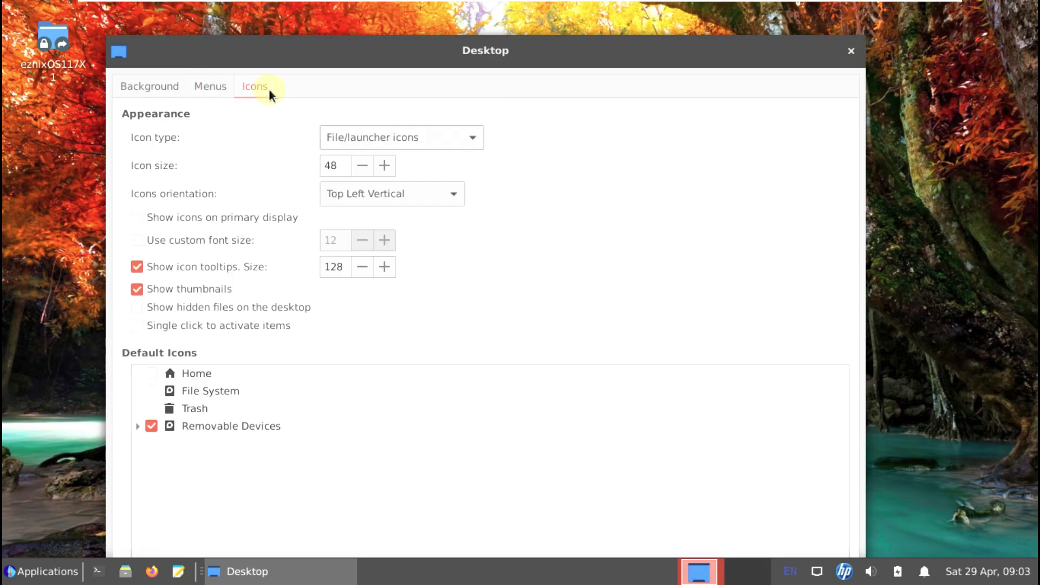
left_click(851, 52)
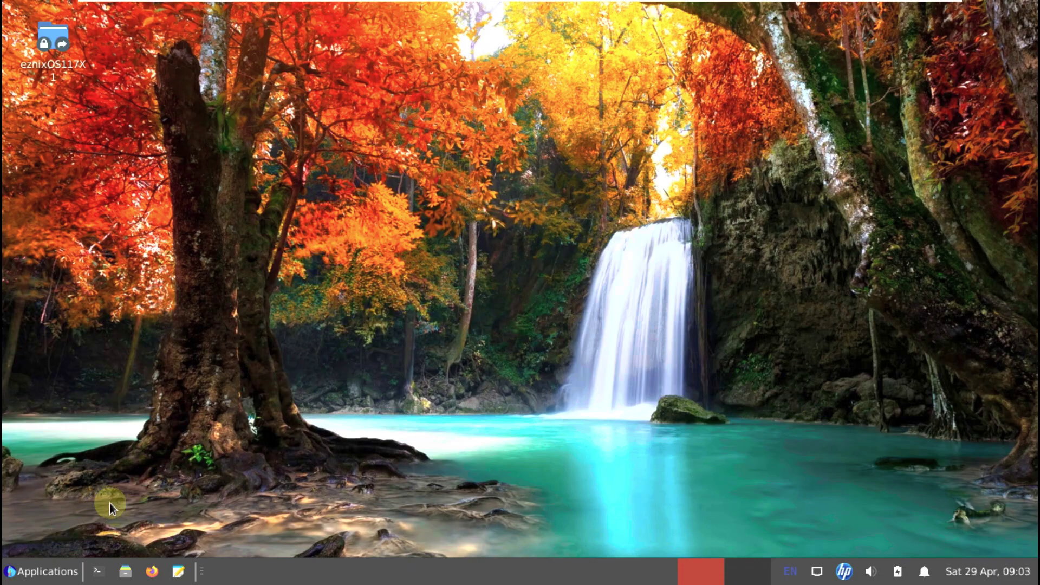
Find GNU Image Manipulation Program in the full application list and launch it.
left_click(46, 571)
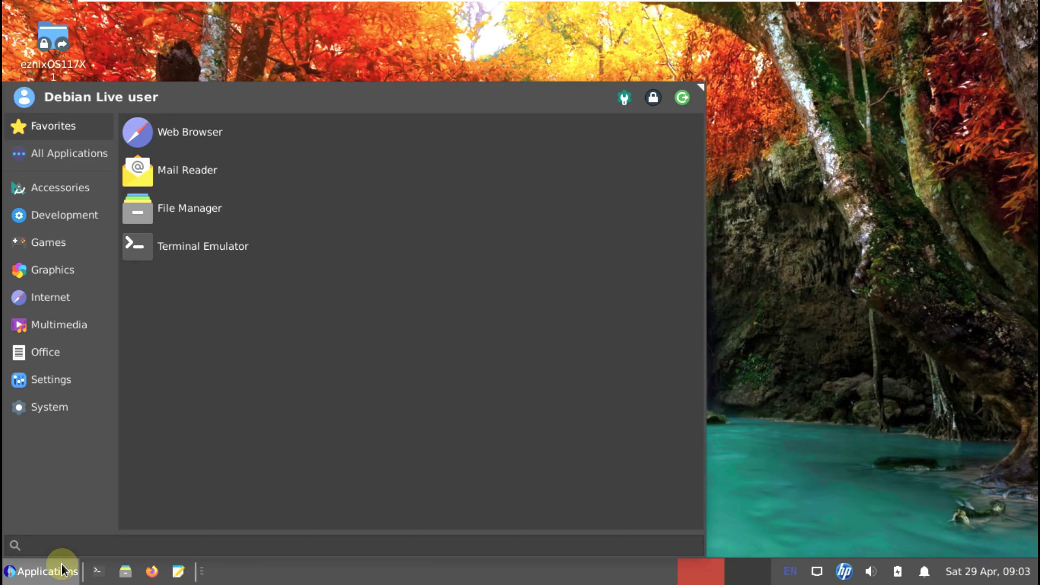
left_click(64, 156)
scroll(279, 171, "down", 10)
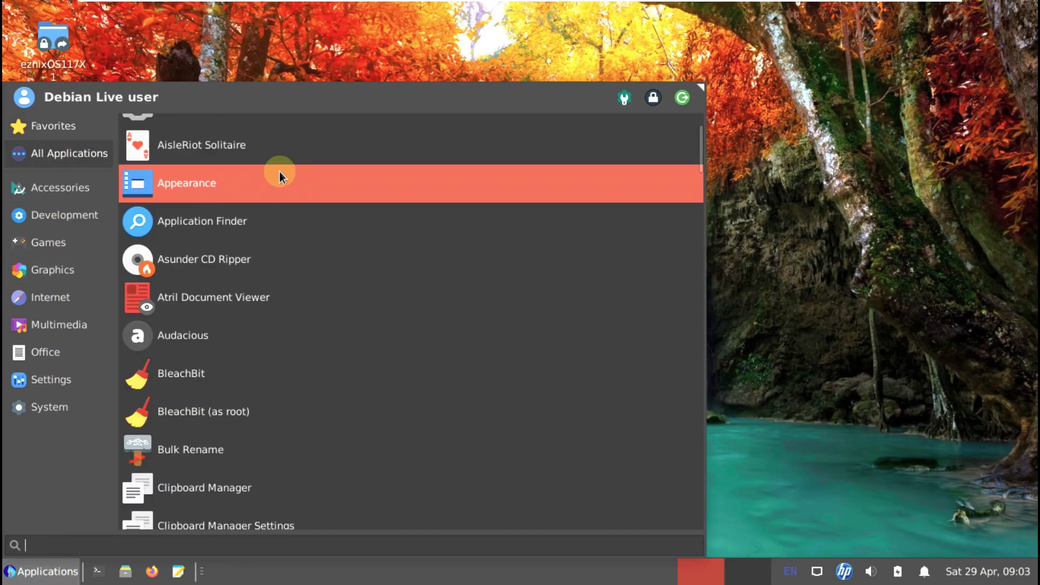
scroll(286, 230, "down", 5)
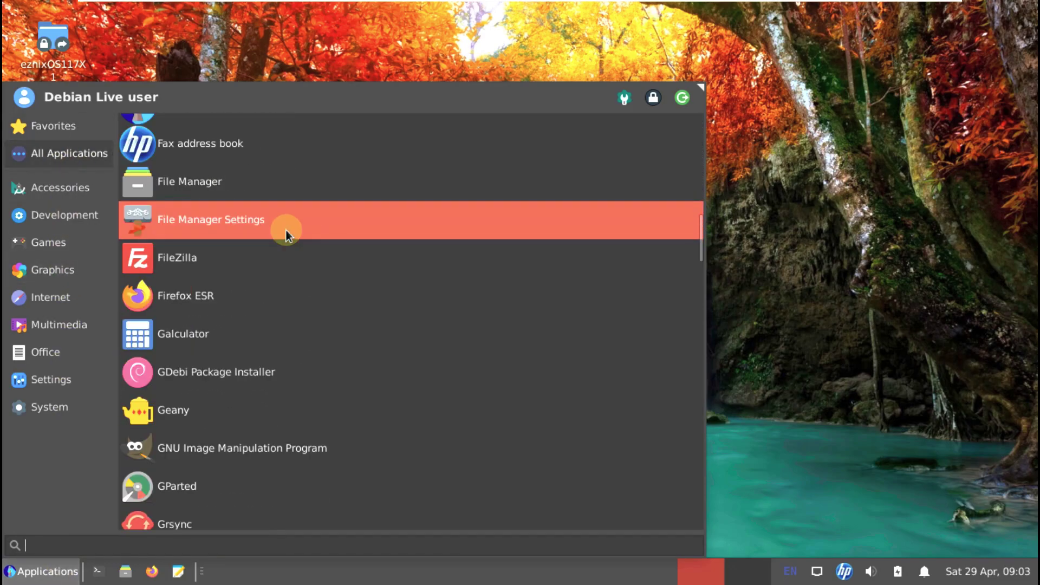
scroll(323, 210, "down", 3)
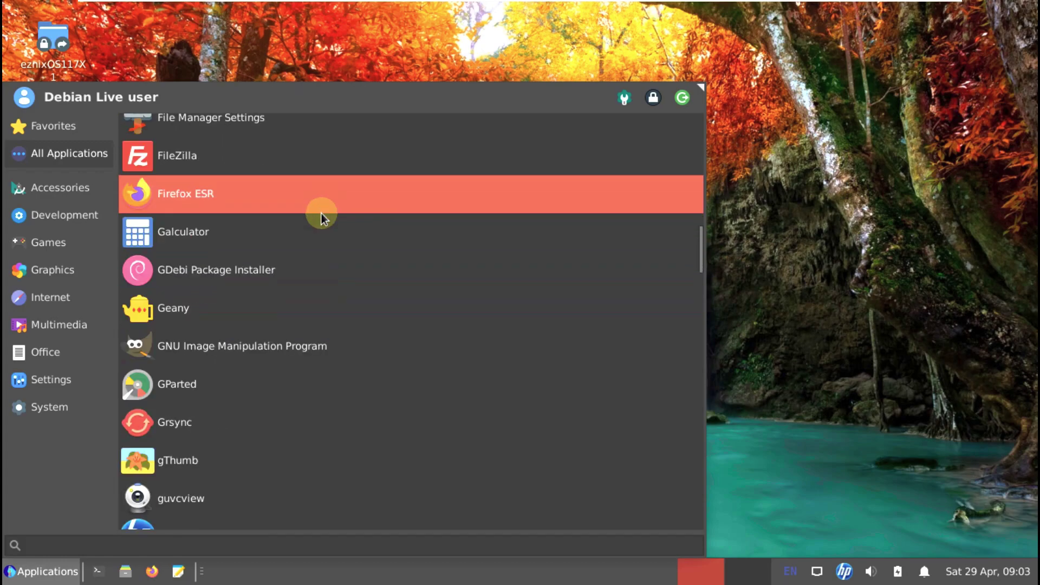
left_click(249, 339)
Find EZ Admin Tool in the full application list and launch it.
left_click(50, 570)
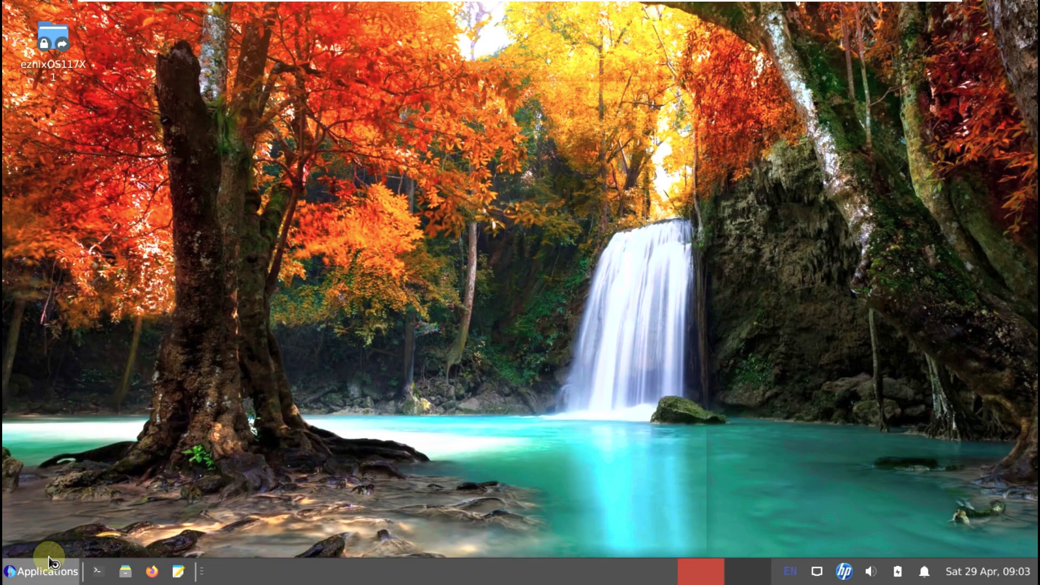
mouse_move(61, 157)
scroll(287, 216, "down", 18)
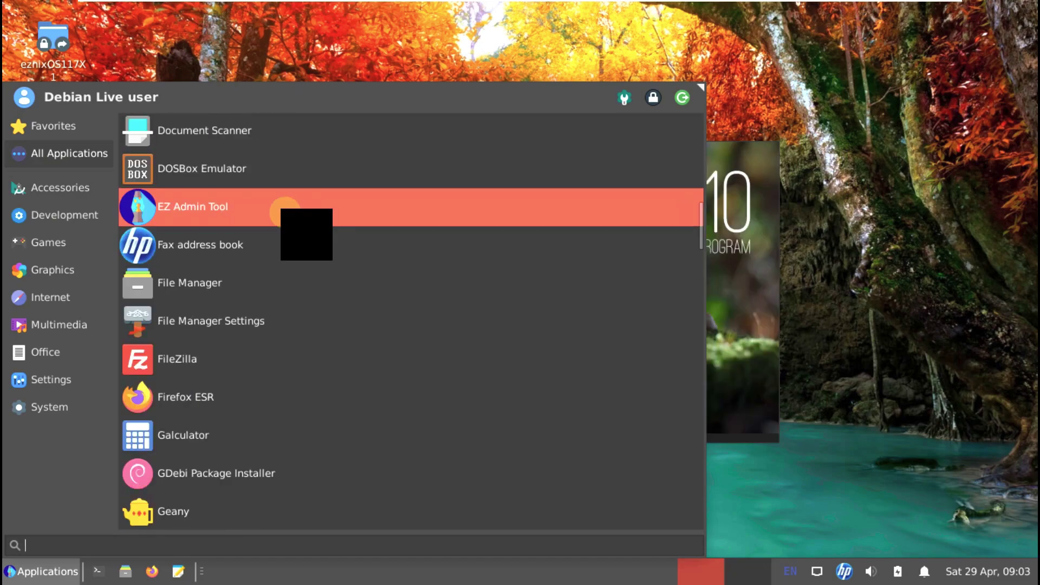
left_click(291, 209)
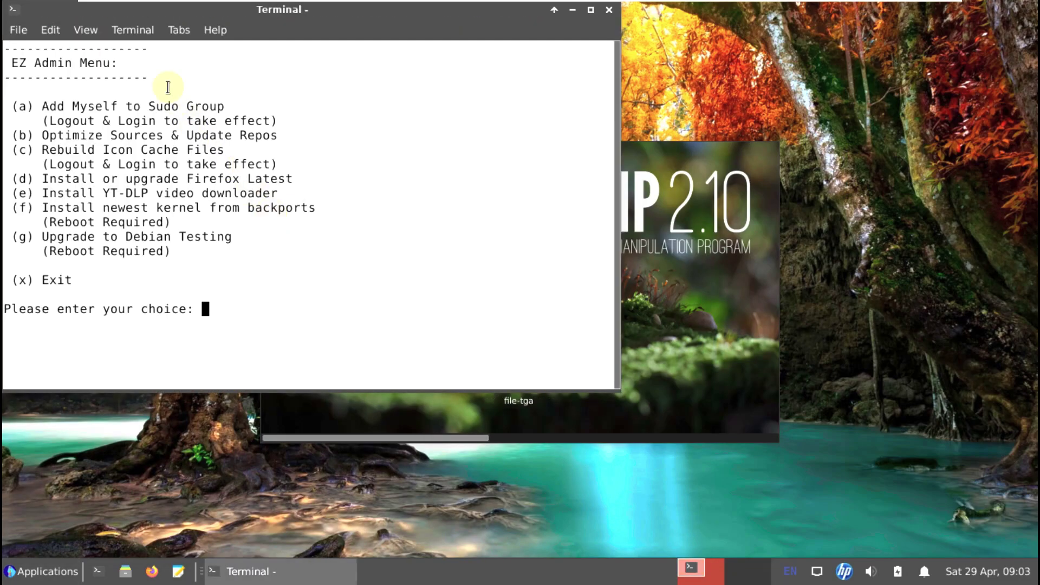
View the version information of the terminal running EZ Admin Tool and close the terminal window.
left_click(215, 30)
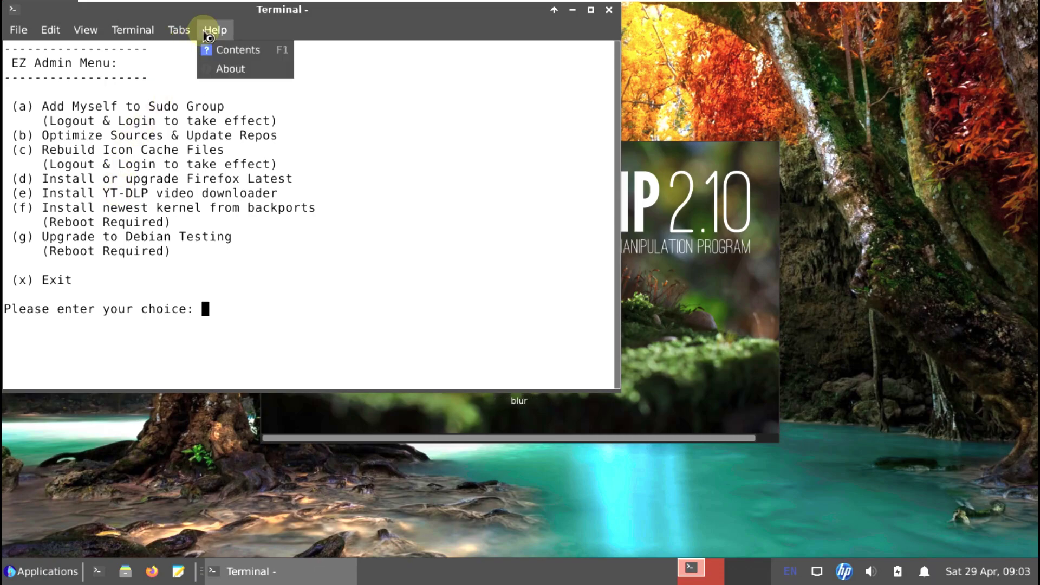
left_click(225, 69)
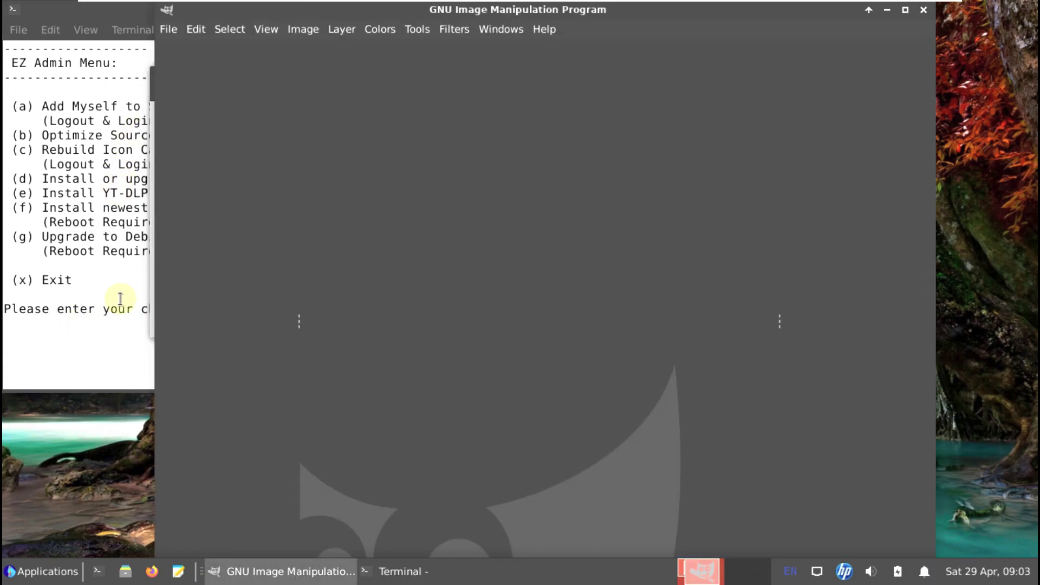
left_click(114, 335)
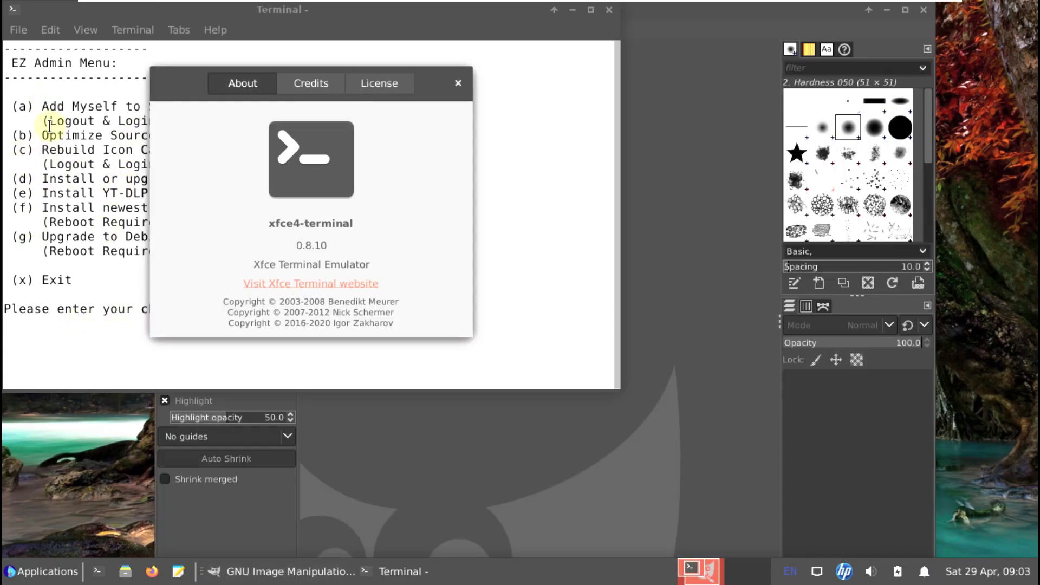
left_click(460, 81)
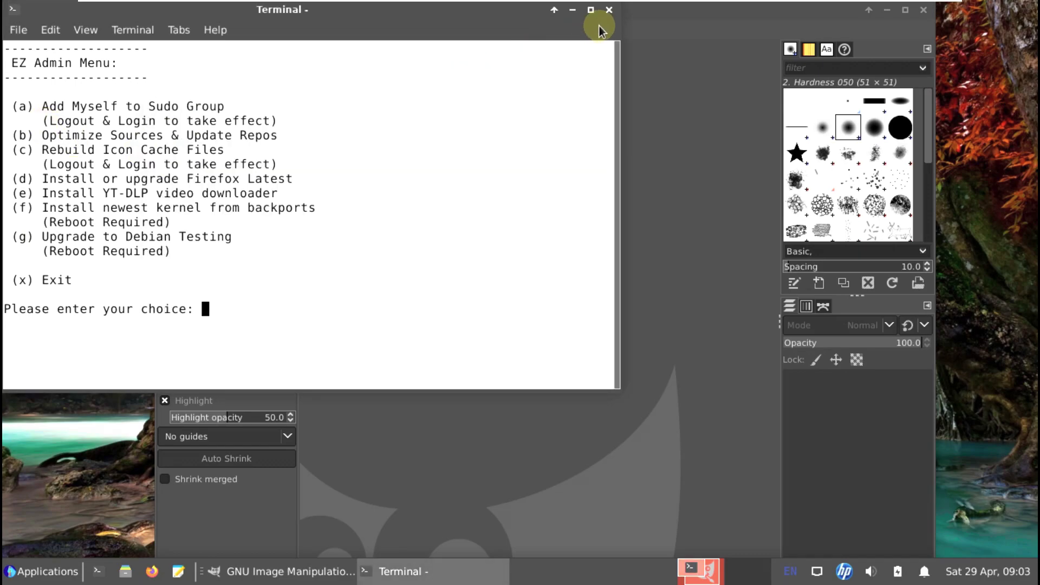
left_click(608, 12)
Check GIMP's version information and close GIMP.
left_click(543, 28)
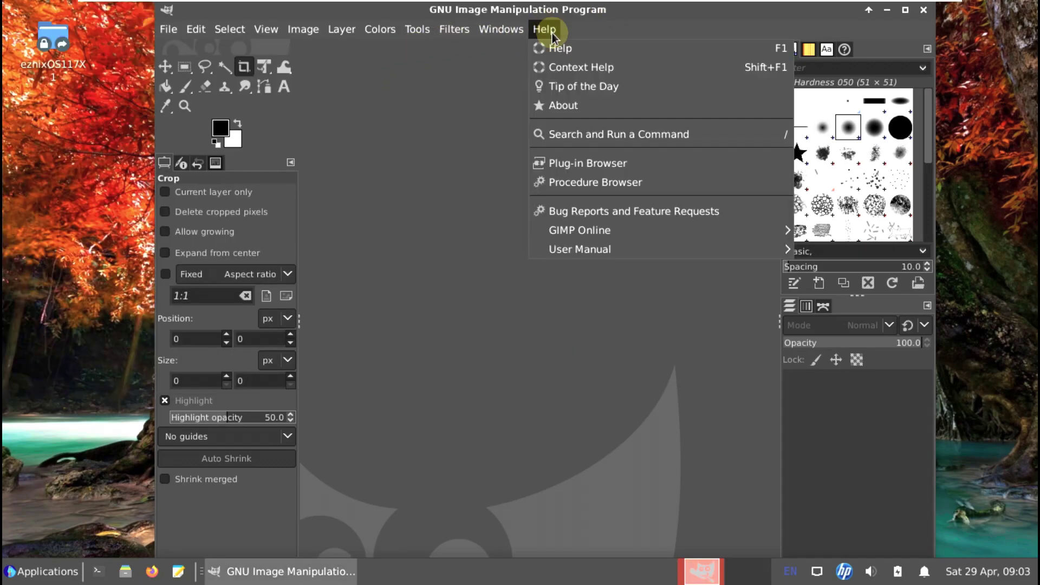
left_click(563, 106)
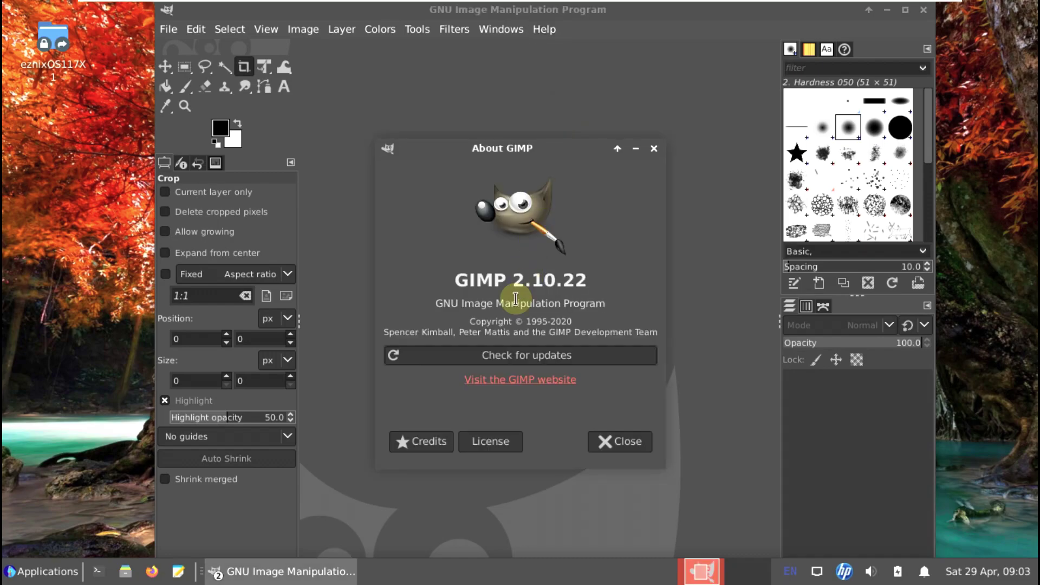
left_click(620, 440)
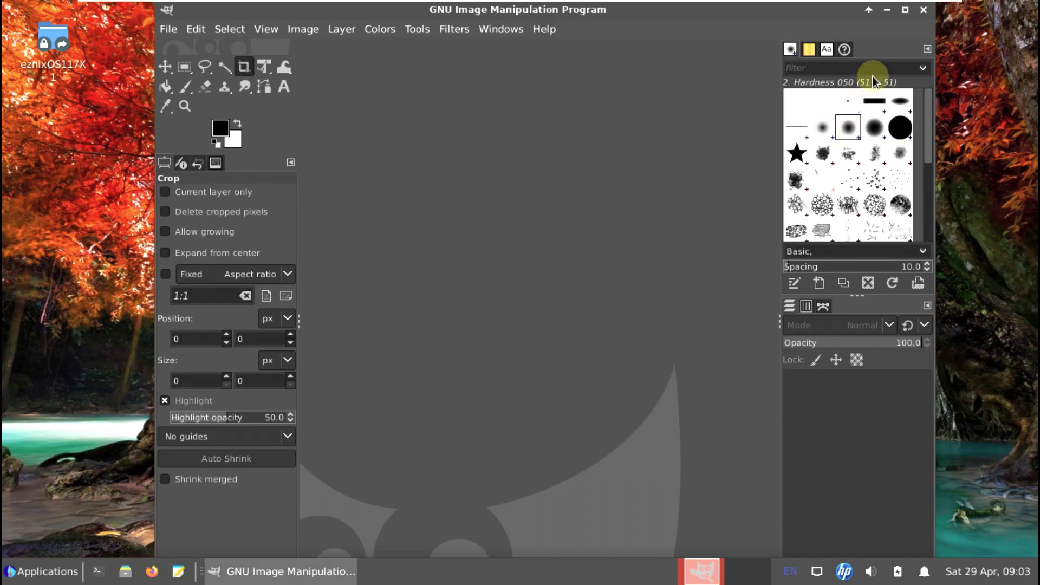
left_click(925, 12)
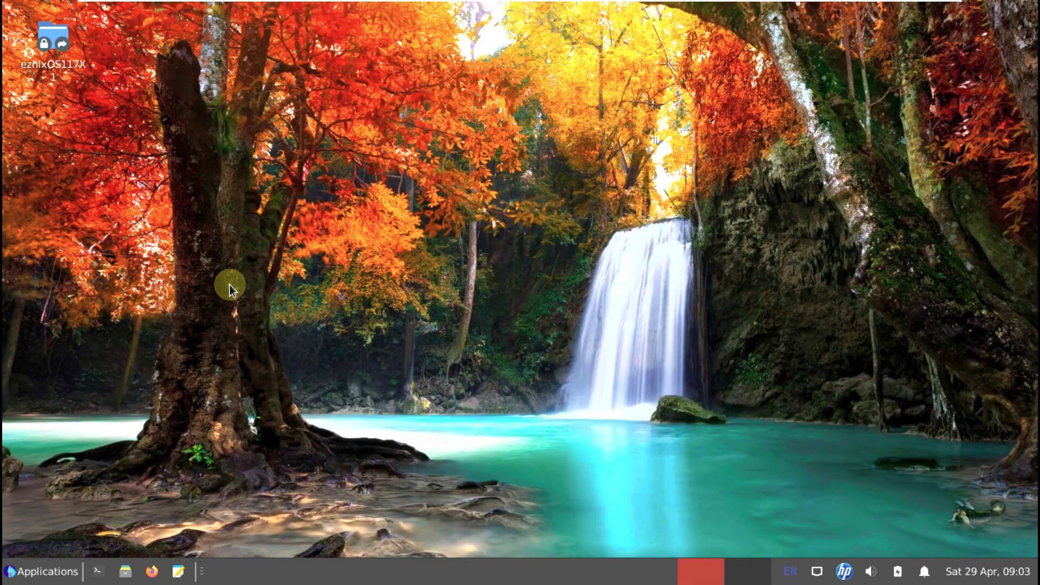
Find Synaptic Package Manager among the System applications and launch it.
left_click(30, 574)
left_click(60, 405)
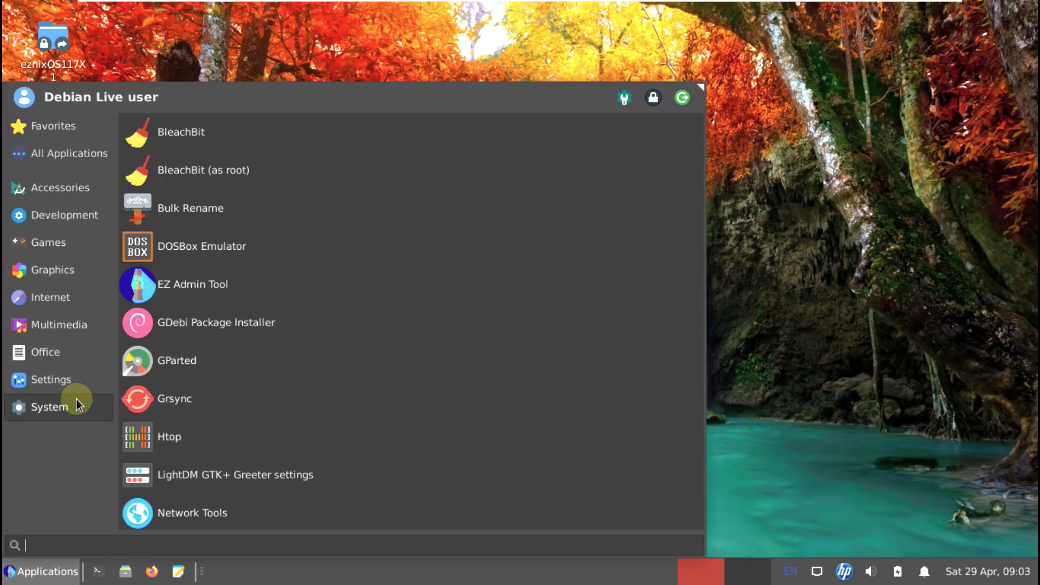
scroll(200, 388, "down", 5)
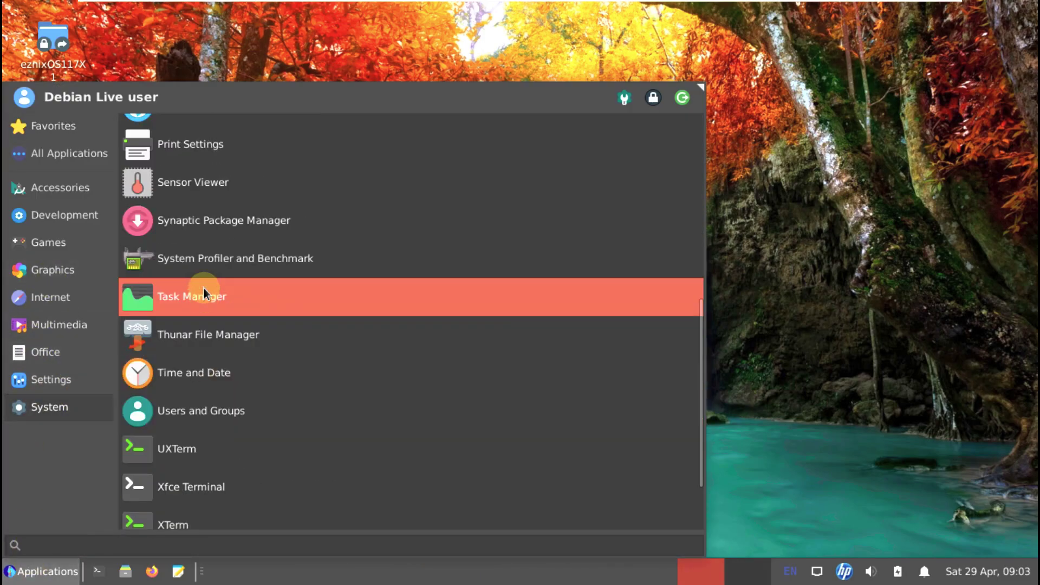
left_click(205, 231)
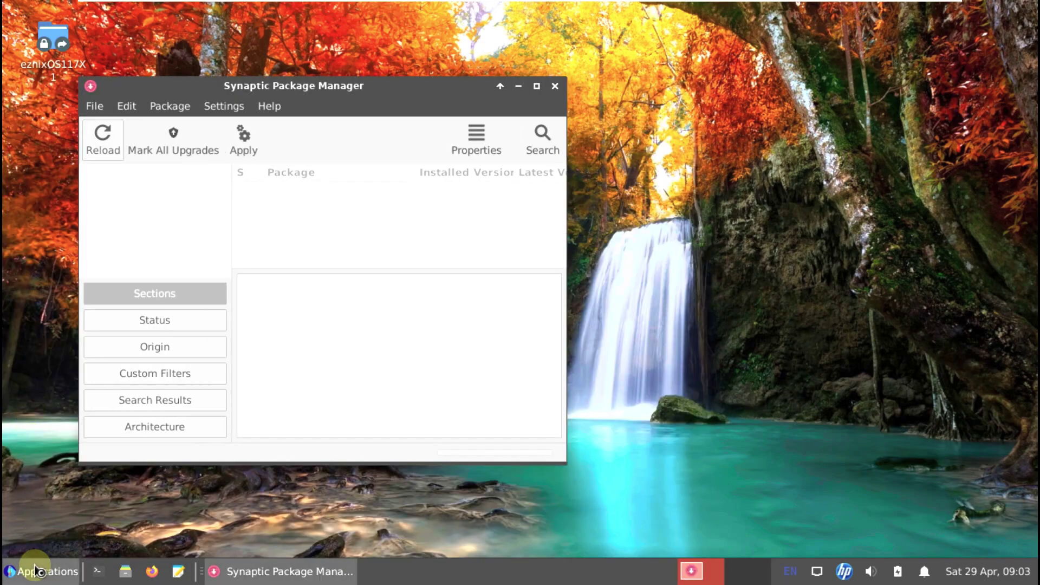
Browse the full lists of System and Settings applications.
left_click(32, 570)
left_click(35, 406)
scroll(257, 398, "down", 5)
scroll(257, 398, "down", 6)
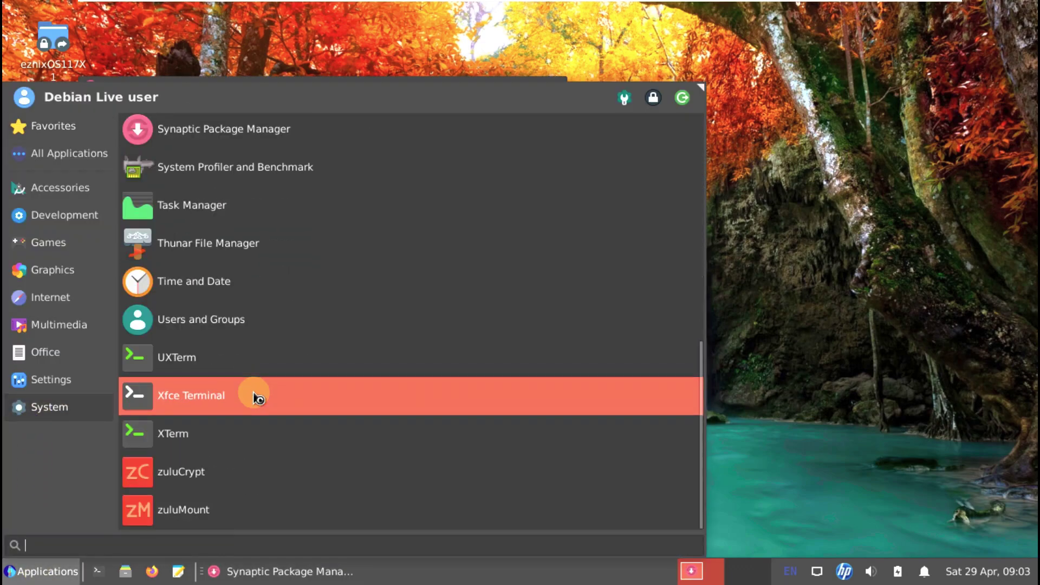
scroll(258, 398, "up", 12)
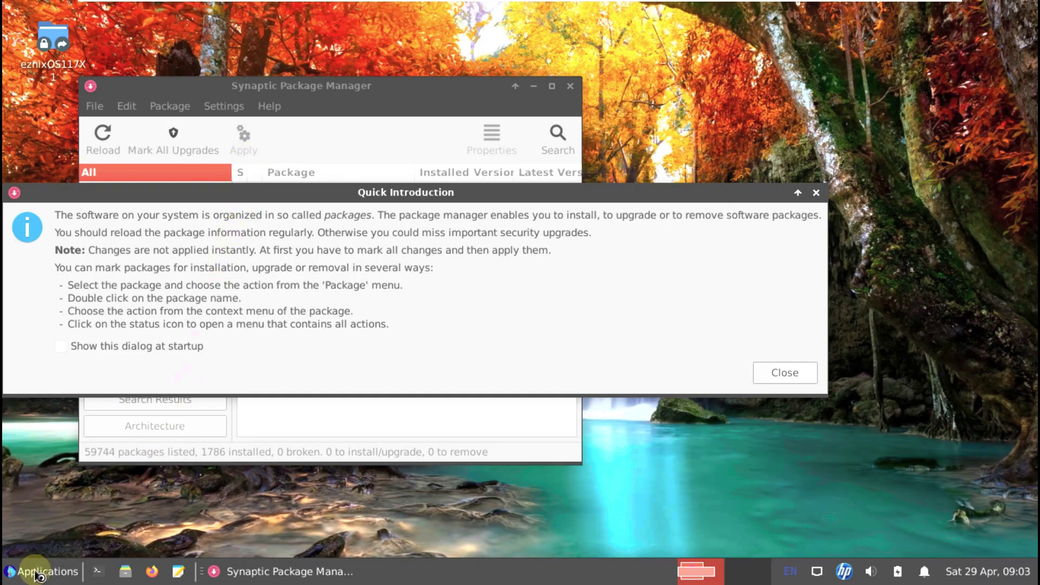
left_click(37, 573)
left_click(41, 385)
scroll(246, 344, "down", 6)
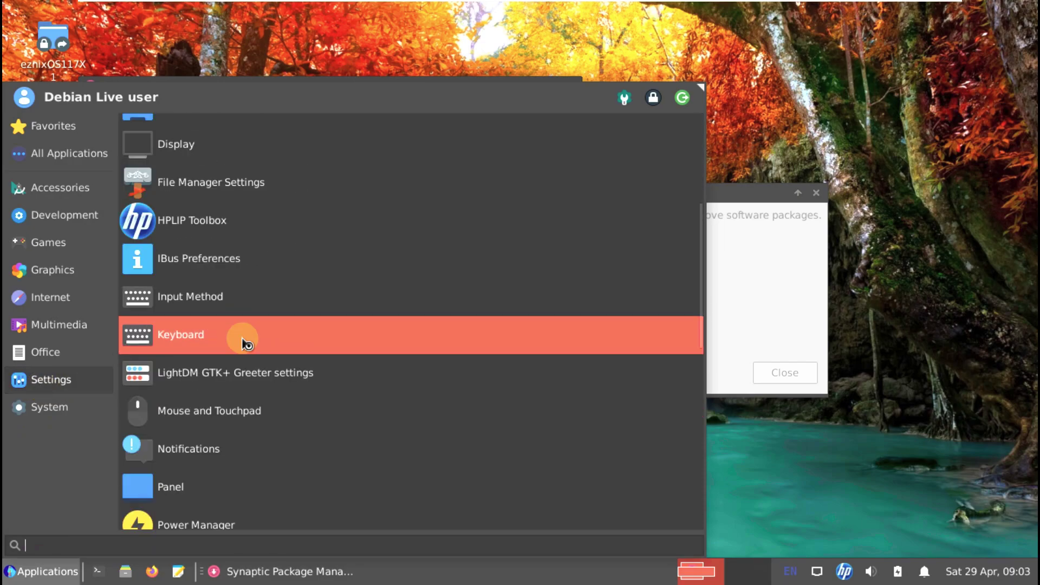
scroll(247, 344, "down", 10)
Launch LibreOffice and the Dictionary from the Office applications.
left_click(63, 351)
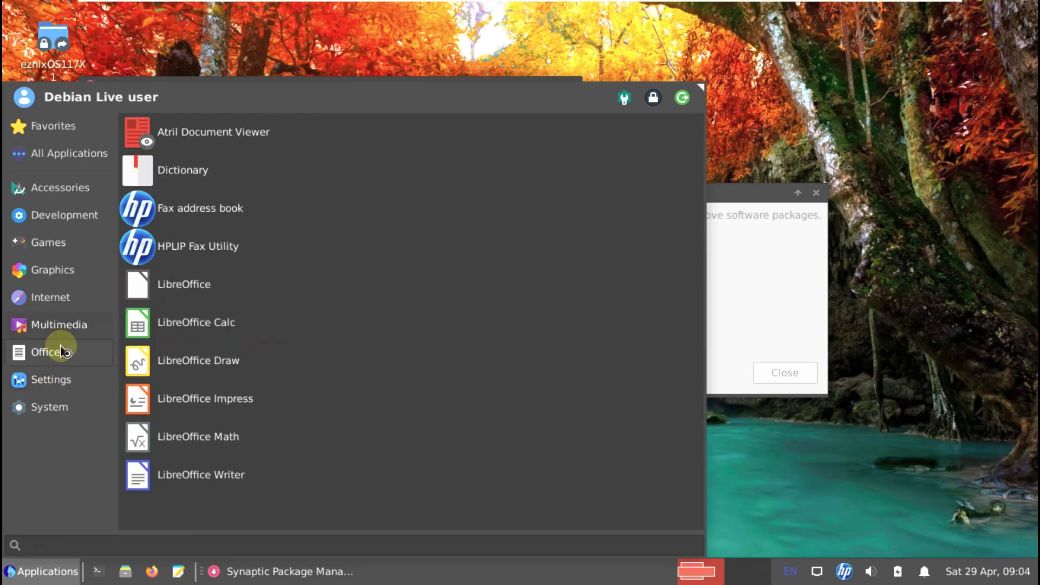
left_click(216, 290)
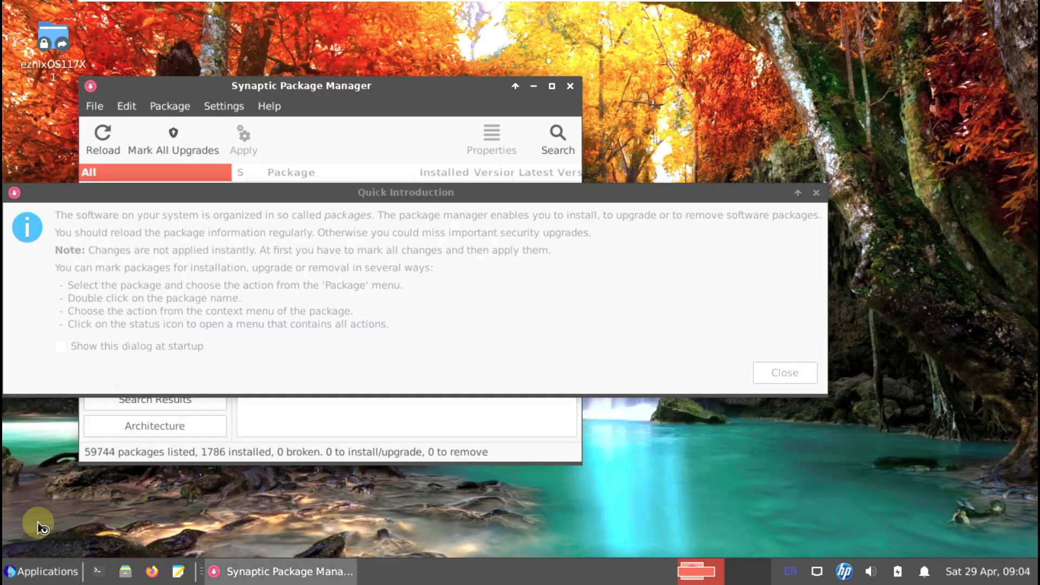
left_click(27, 569)
left_click(46, 362)
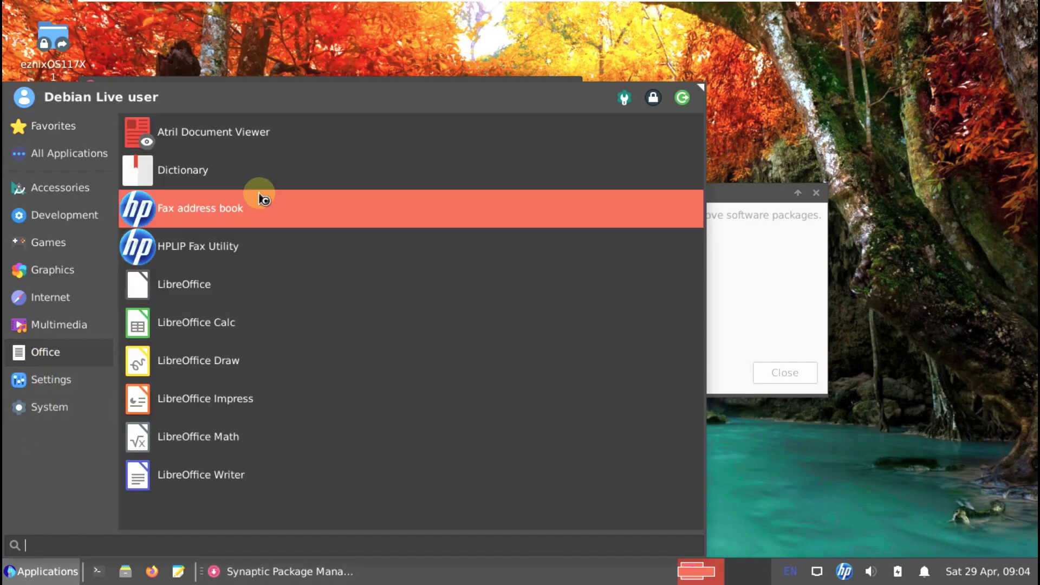
left_click(36, 566)
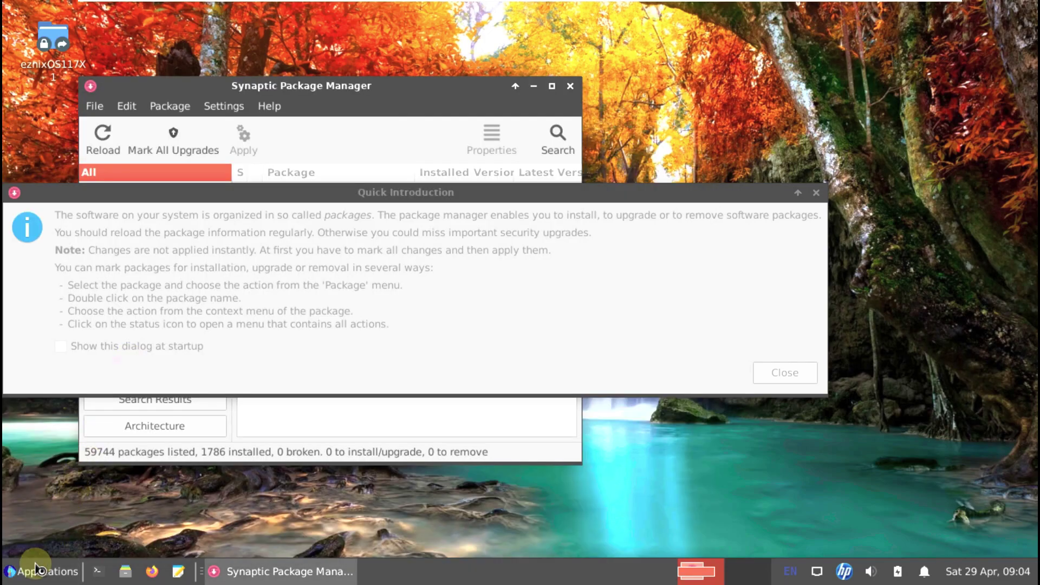
Look through the Multimedia, Graphics and Settings applications and launch Atril Document Viewer from the Office category.
left_click(36, 568)
left_click(55, 325)
left_click(53, 270)
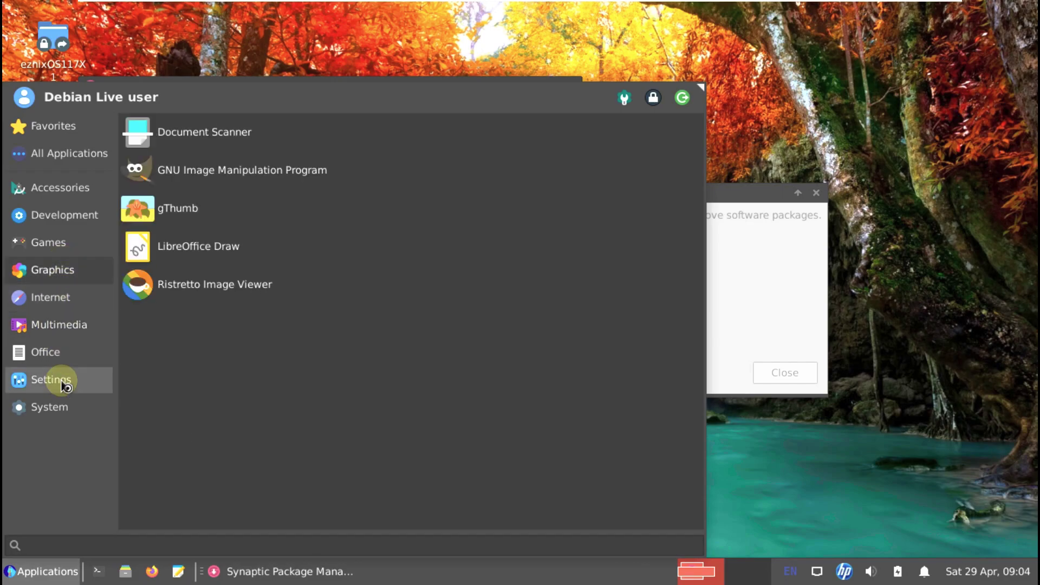
left_click(62, 384)
left_click(58, 351)
left_click(178, 132)
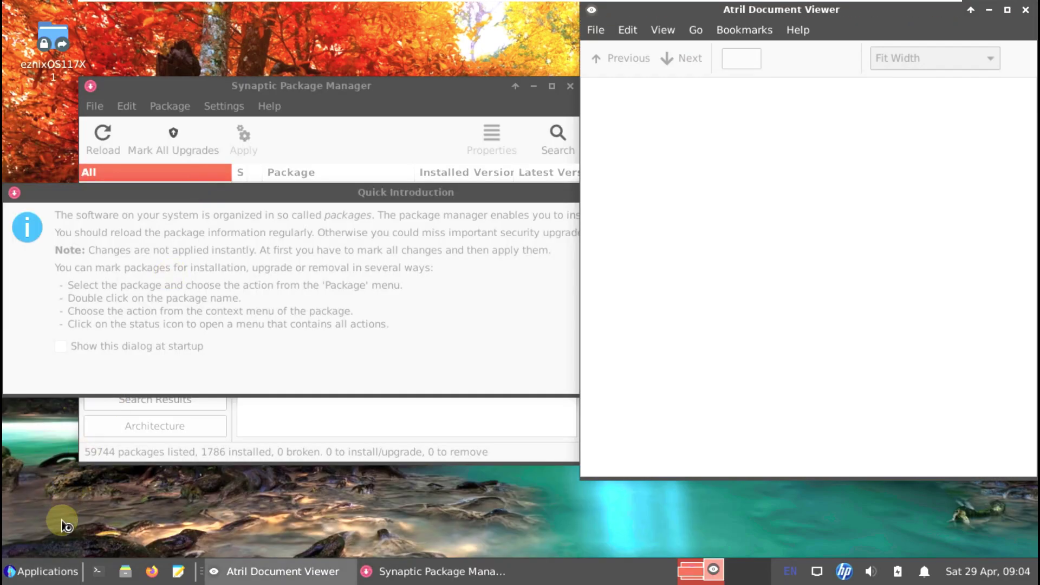
Review the Multimedia applications and dismiss the application list.
left_click(36, 572)
left_click(61, 327)
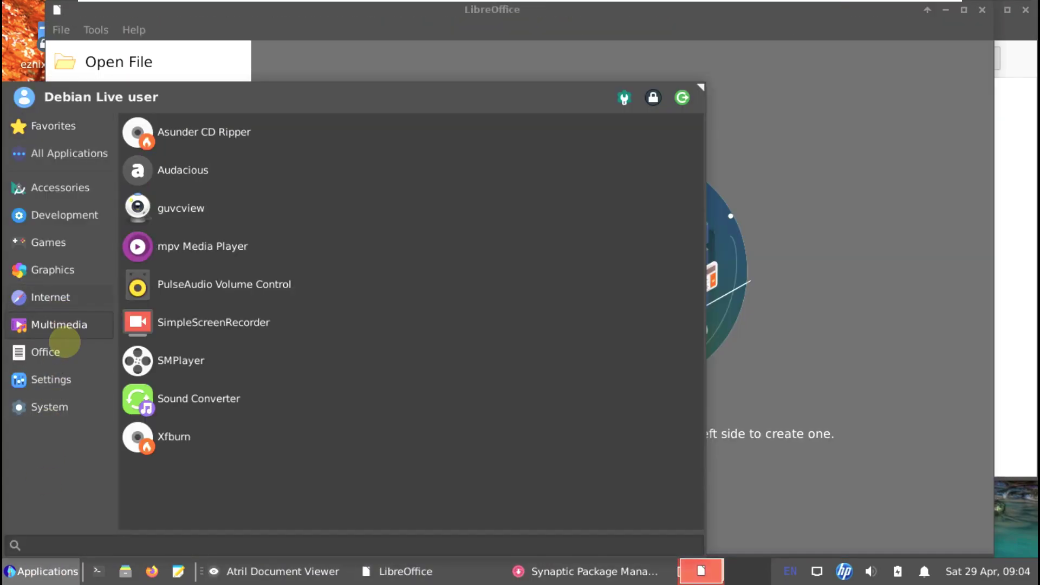
left_click(65, 345)
key("Escape")
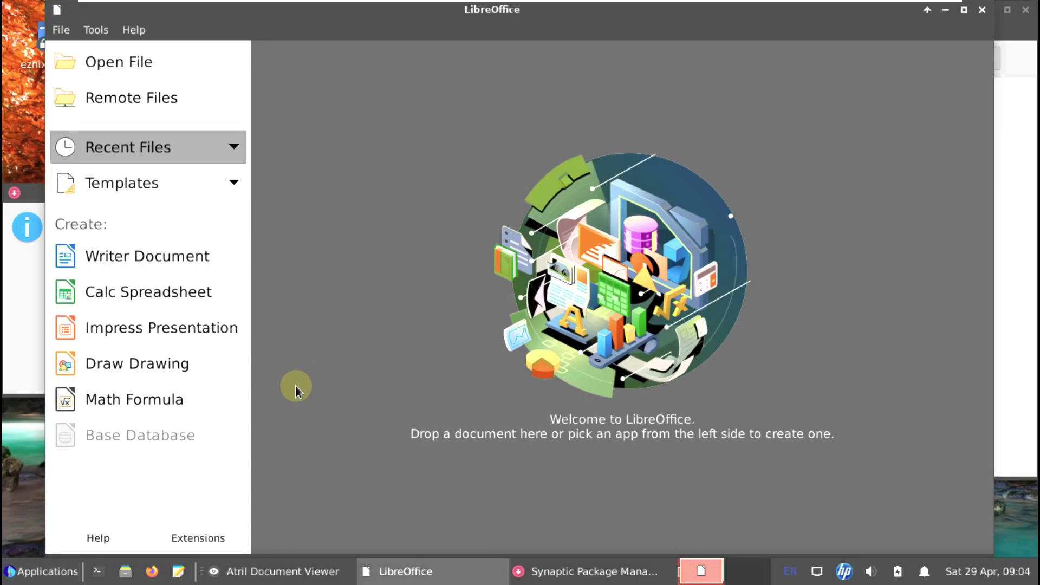
Move the Dictionary window over the LibreOffice start screen, check its version information and close it.
left_click_drag(792, 264, 620, 166)
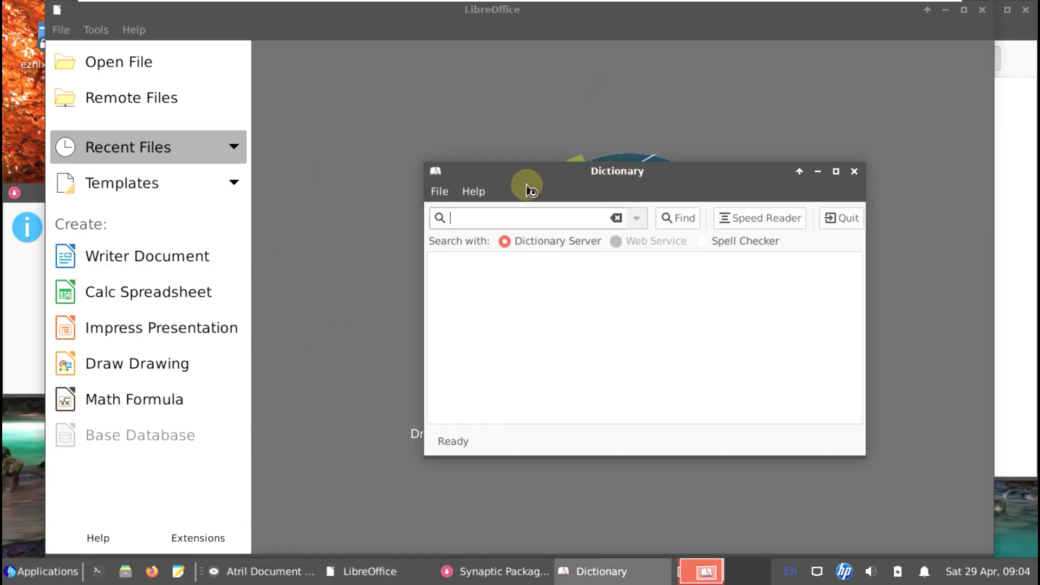
left_click(473, 191)
left_click(503, 214)
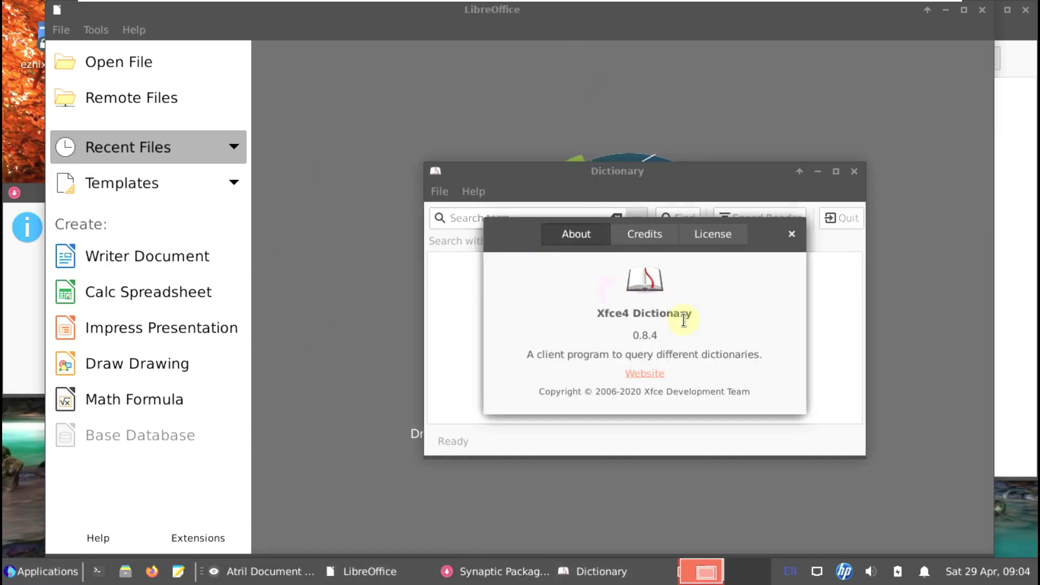
double_click(657, 333)
left_click(792, 234)
left_click(855, 171)
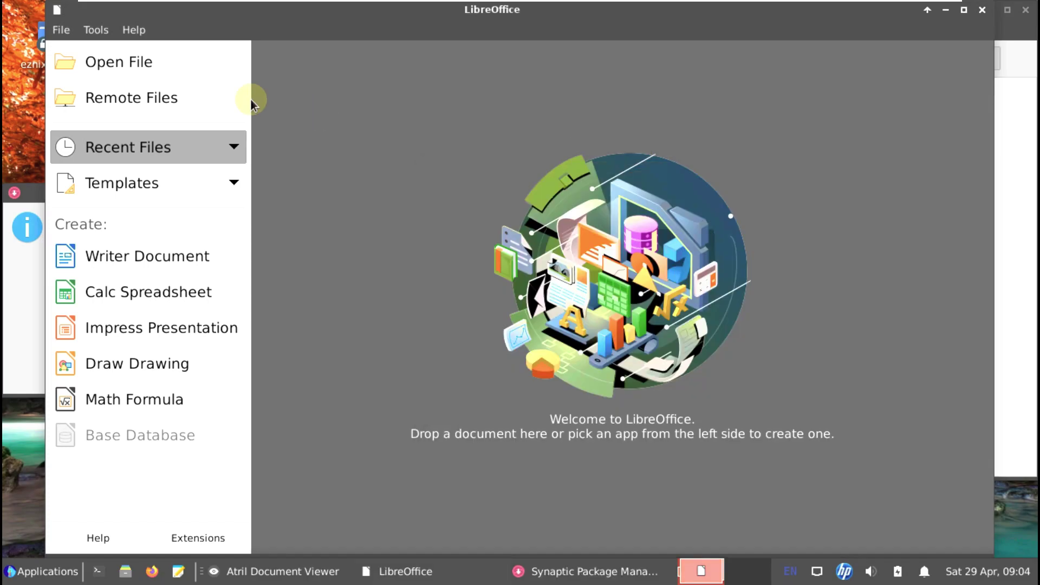
Check the LibreOffice version information and close LibreOffice.
left_click(133, 30)
left_click(668, 310)
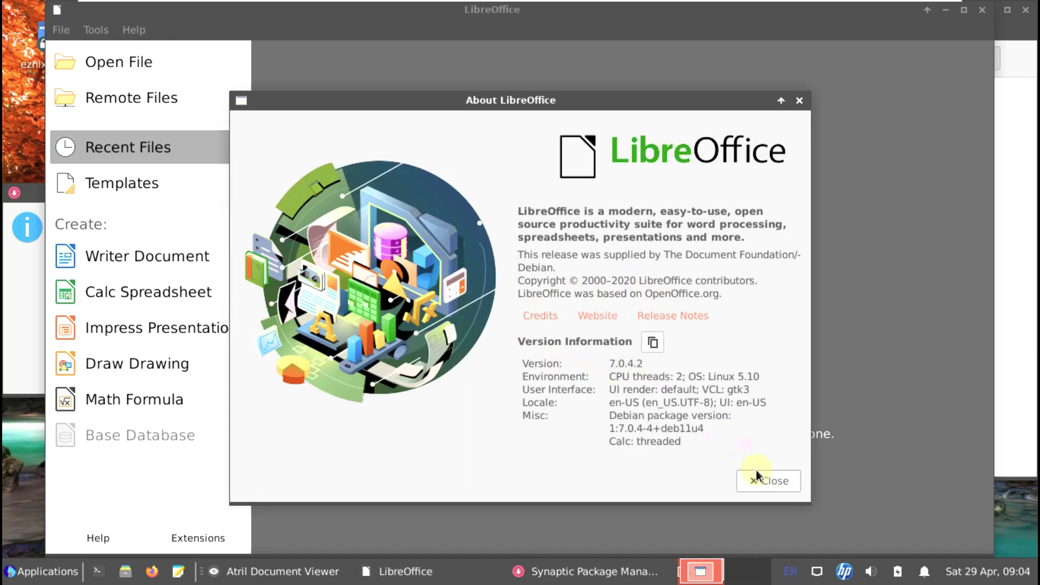
left_click(799, 101)
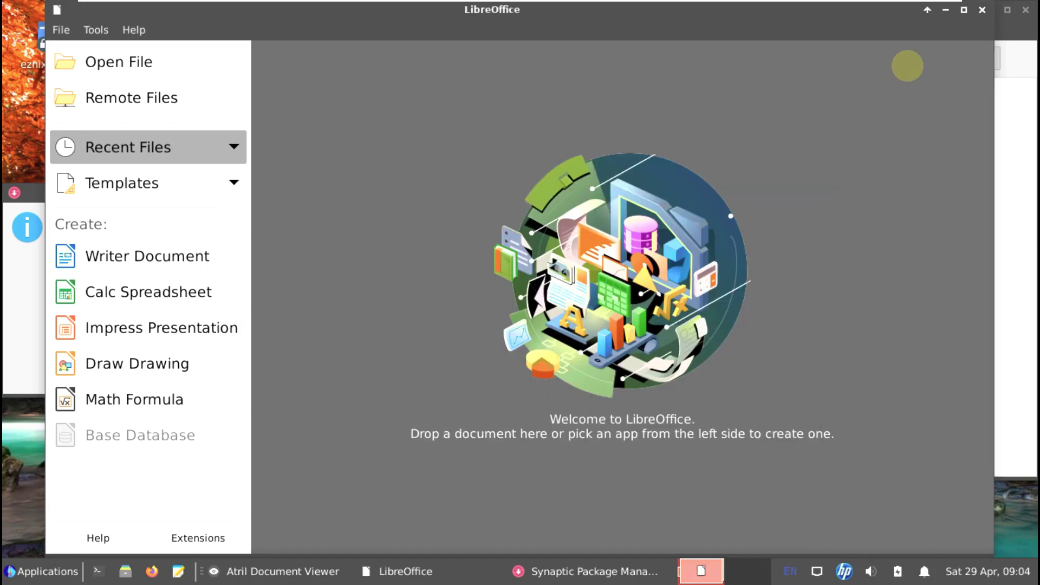
left_click(981, 12)
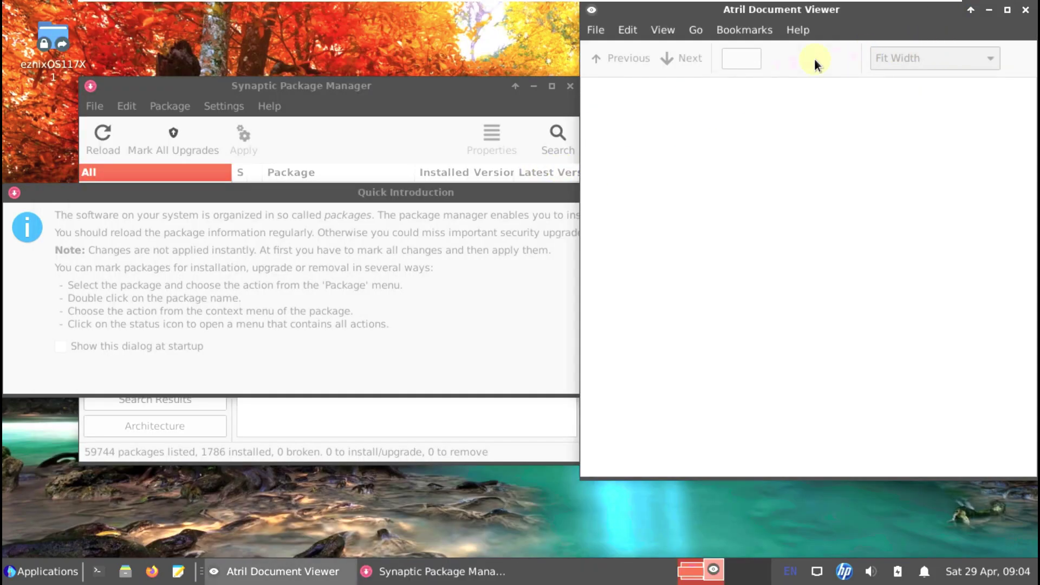
Check the Atril Document Viewer version information and close the viewer.
left_click(798, 31)
left_click(809, 66)
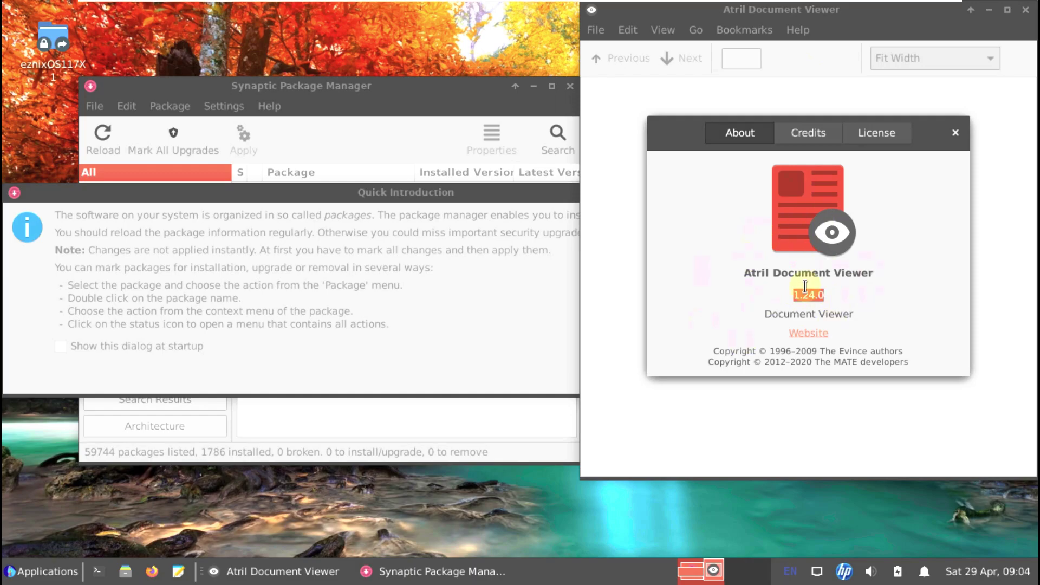
left_click(957, 133)
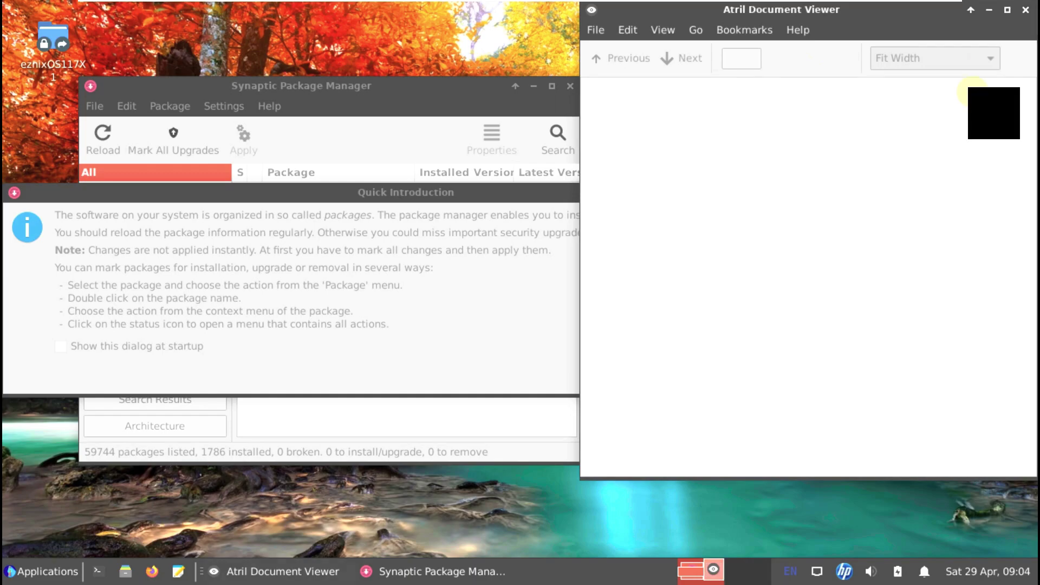
left_click(1027, 11)
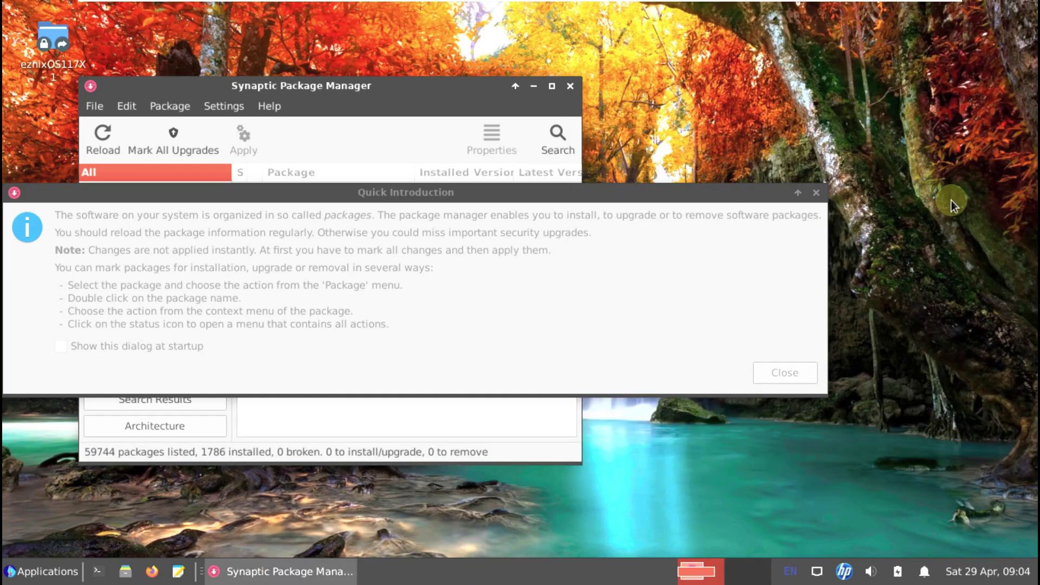
Dismiss Synaptic's Quick Introduction and move the package manager window toward the middle of the desktop.
left_click(813, 194)
left_click_drag(309, 86, 536, 85)
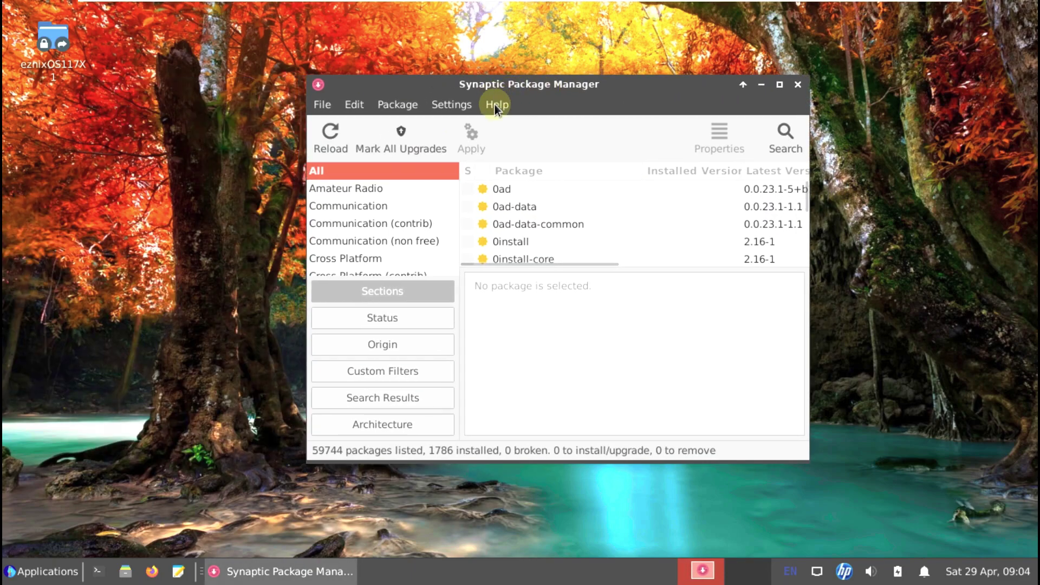
Check Synaptic's version information, close it, and maximize the package manager window with an enlarged package list pane.
left_click(495, 105)
left_click(526, 173)
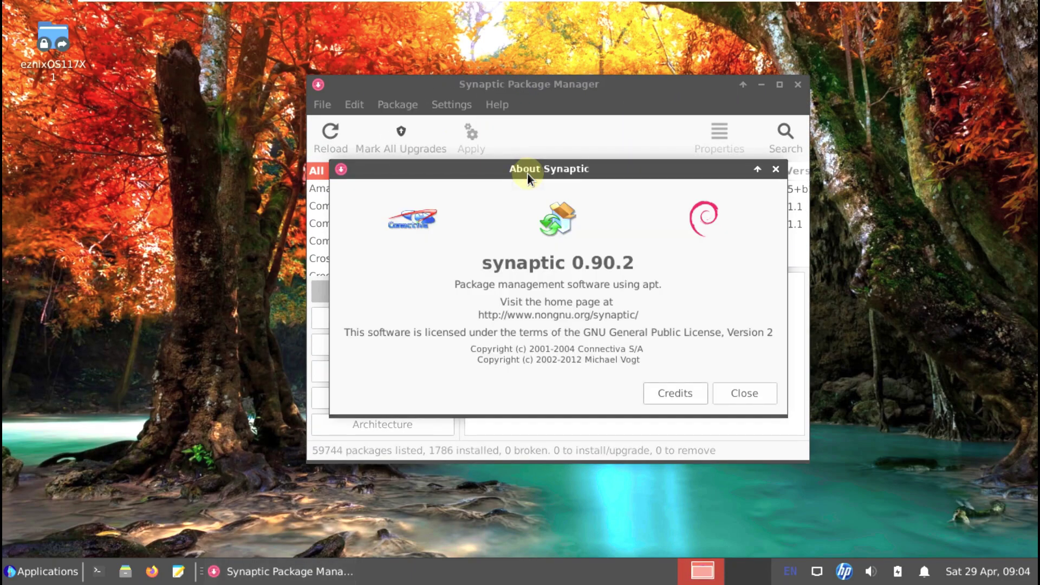
left_click(731, 405)
left_click(779, 85)
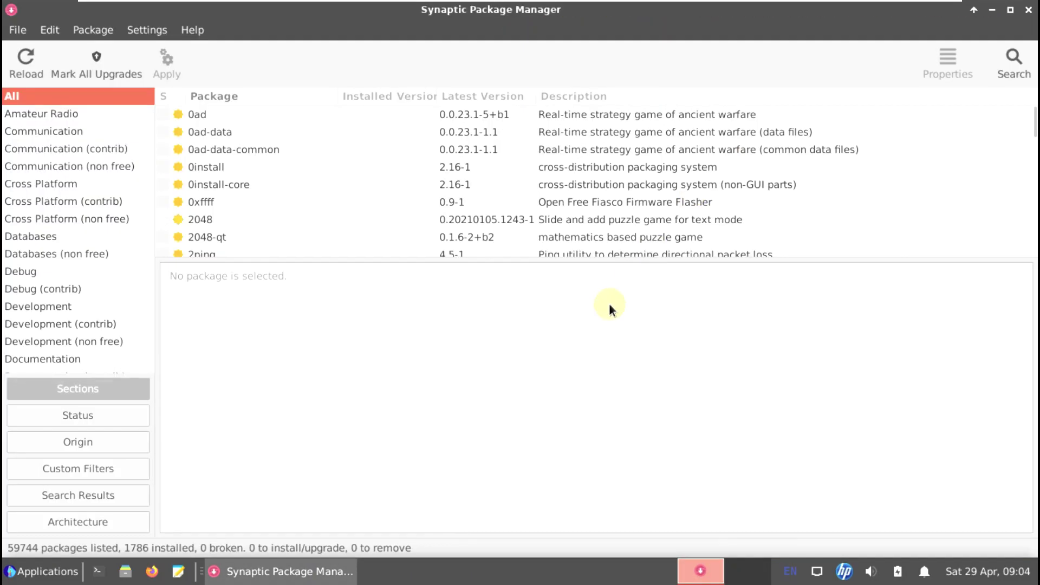
left_click_drag(584, 374, 598, 474)
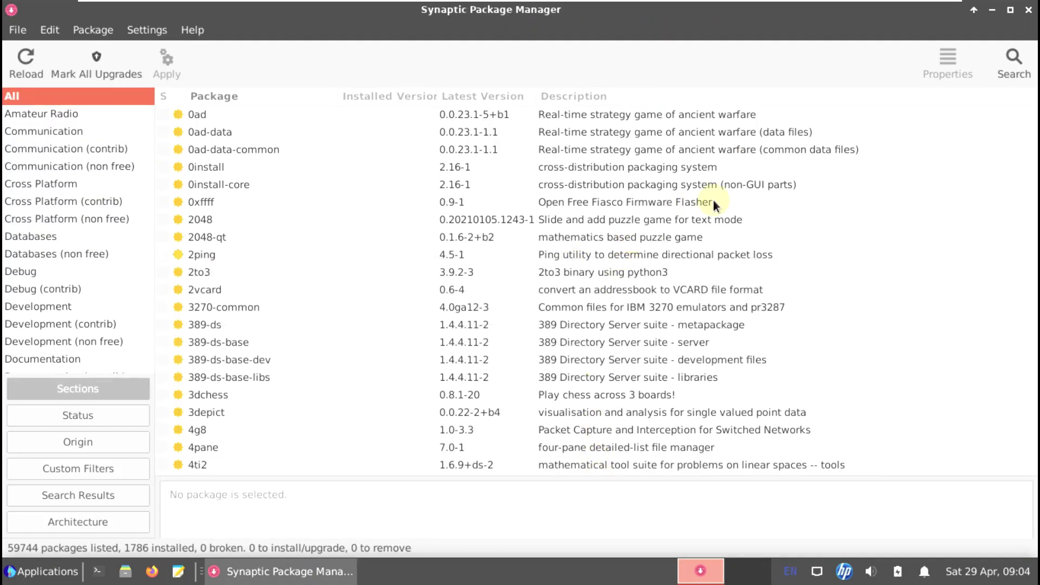
Review Synaptic's version information once more in the maximized window and dismiss it.
left_click(197, 35)
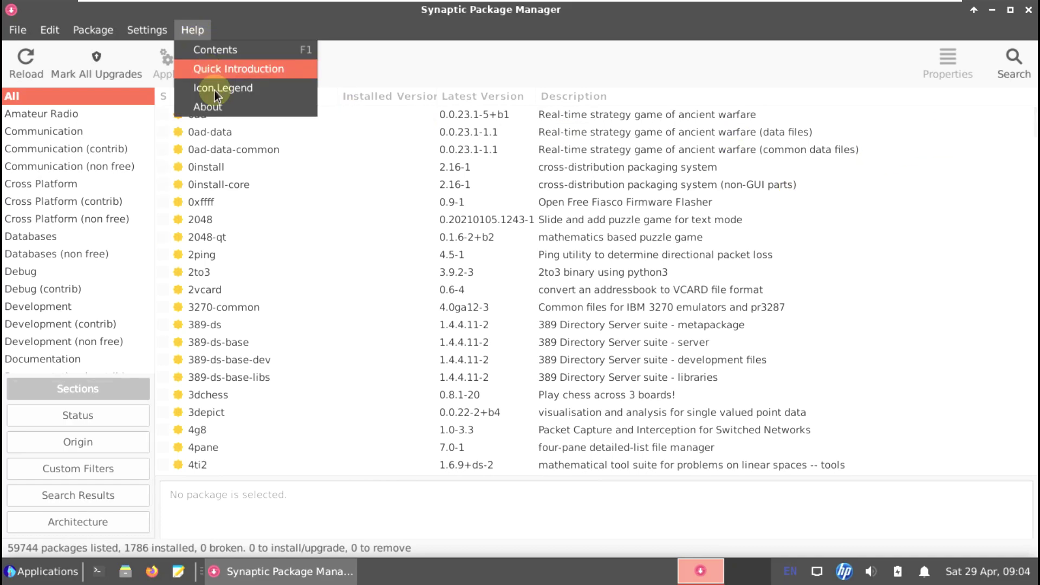
left_click(217, 105)
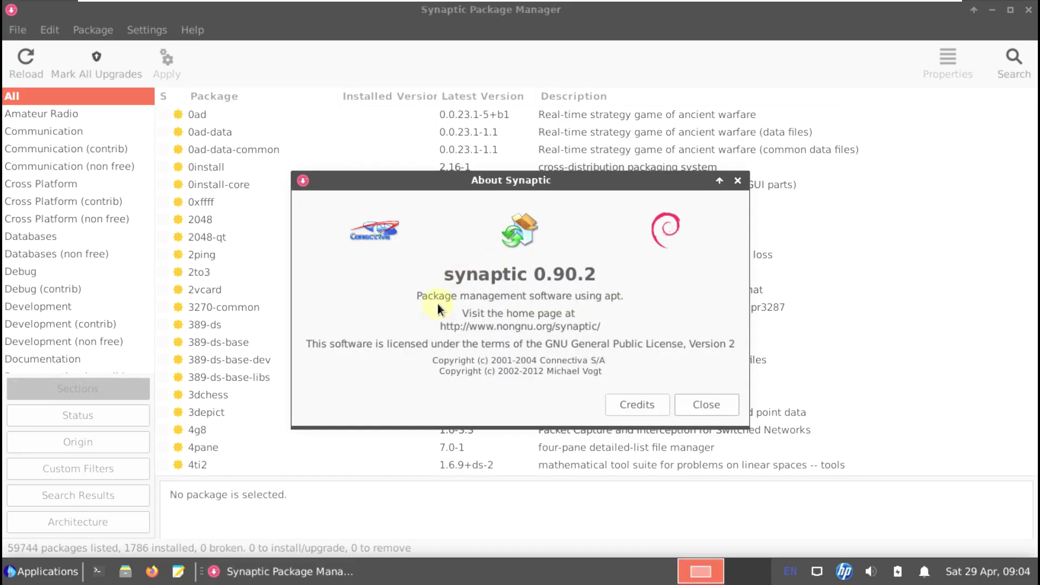
left_click(694, 405)
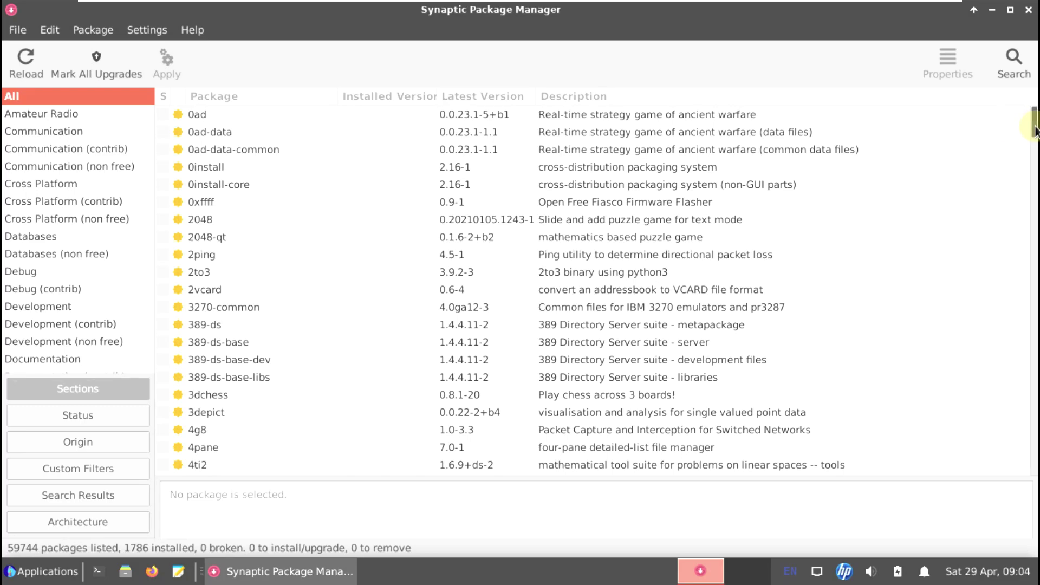
Browse to the end of the package list, view the zulupolkit package details and close Synaptic.
left_click_drag(1035, 139, 1025, 467)
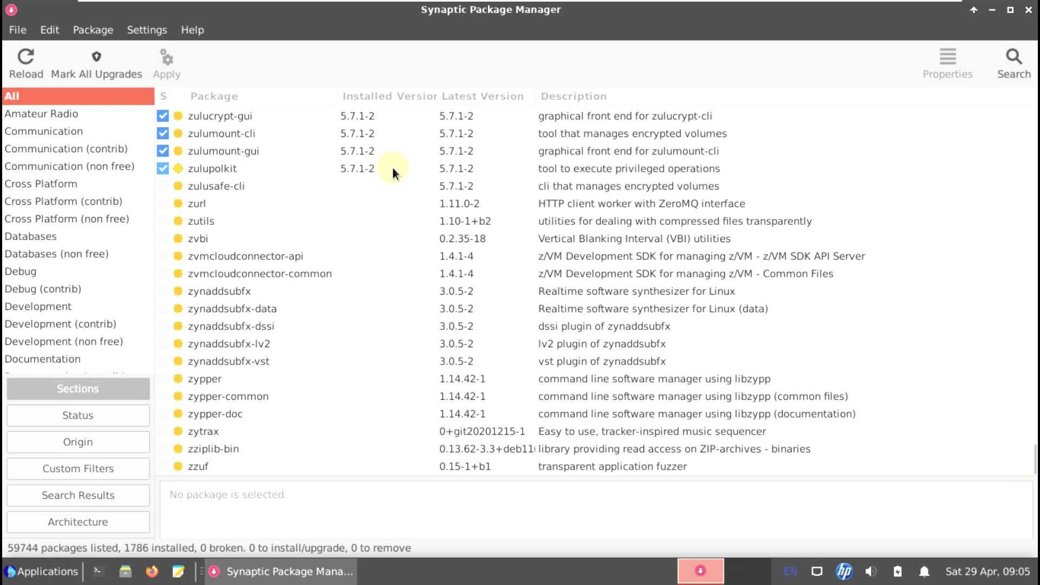
left_click(298, 167)
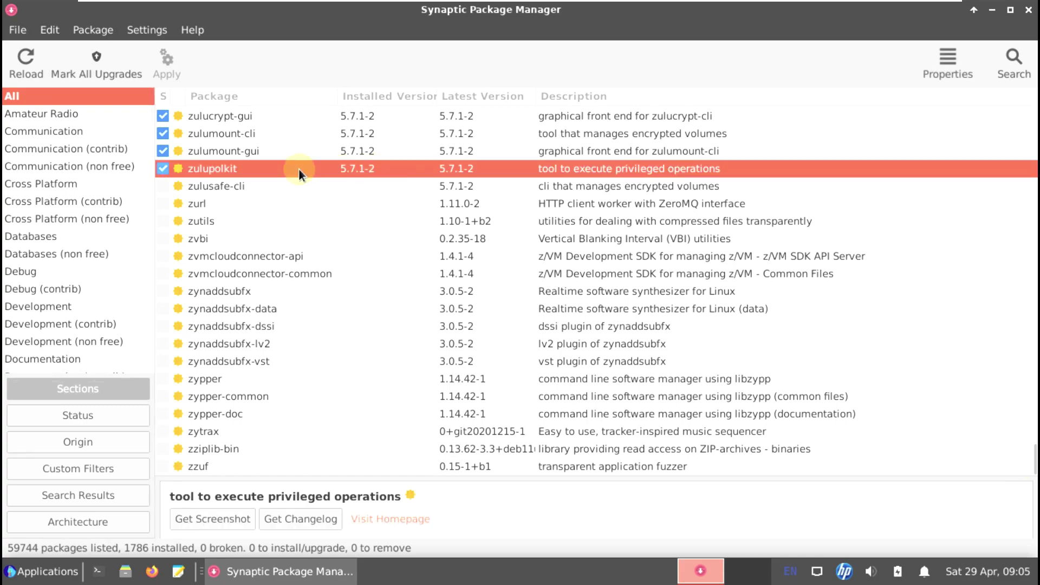
left_click(1028, 10)
Browse the application launcher's Multimedia, Internet, Graphics, Games and Development categories.
left_click(40, 572)
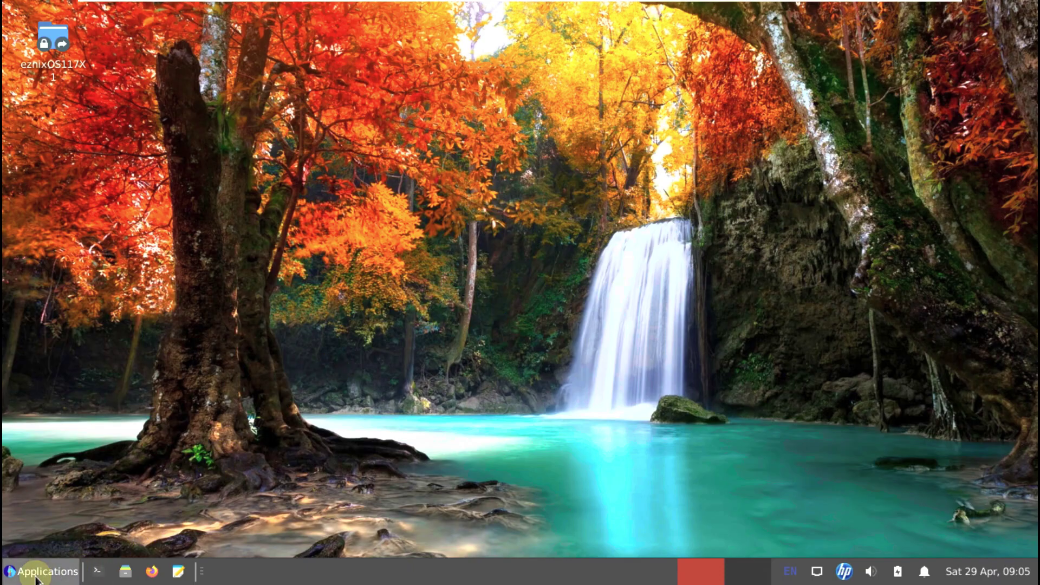
left_click(53, 330)
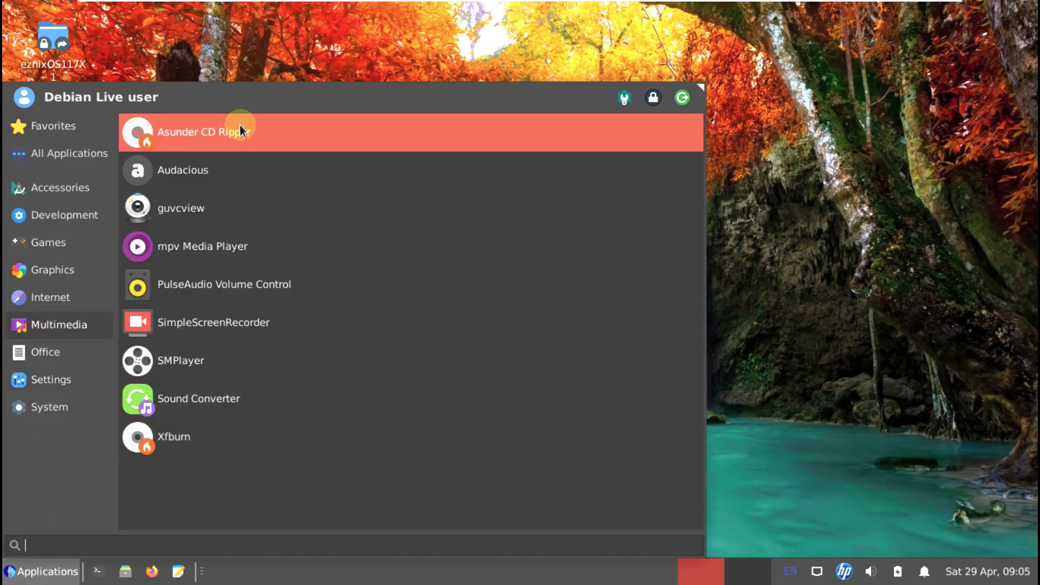
left_click(60, 298)
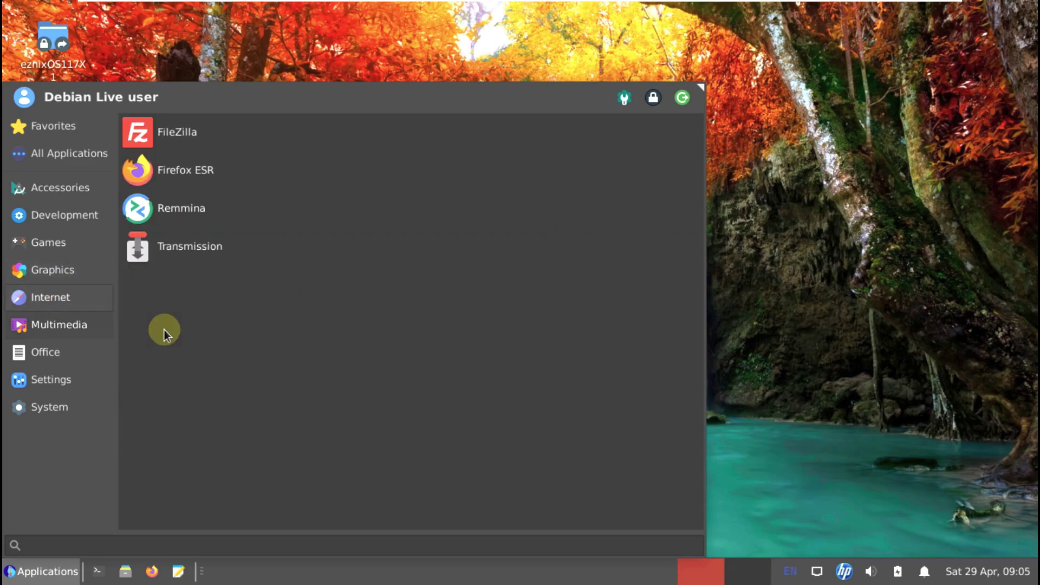
left_click(73, 276)
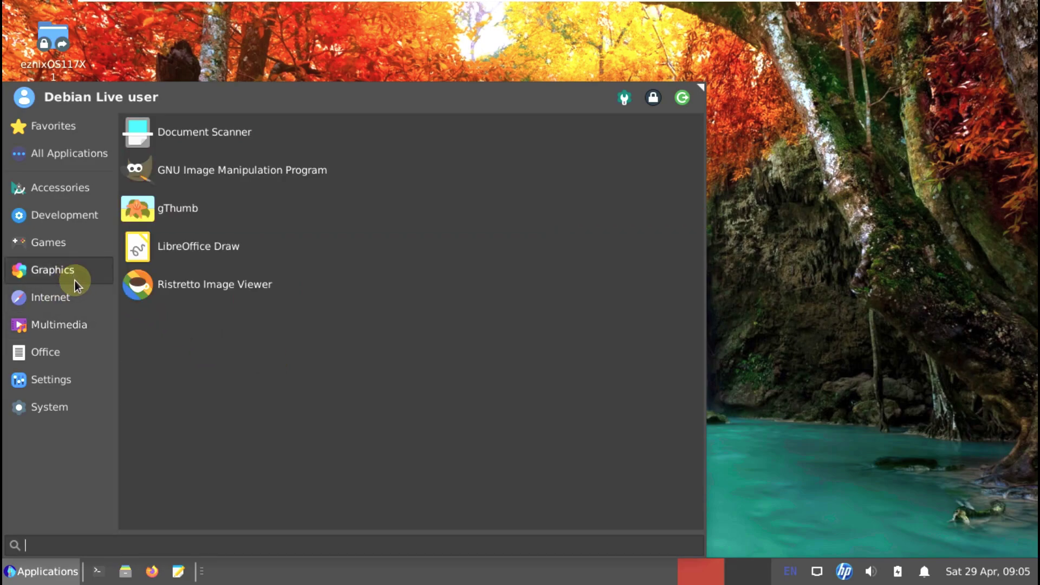
left_click(77, 289)
left_click(90, 272)
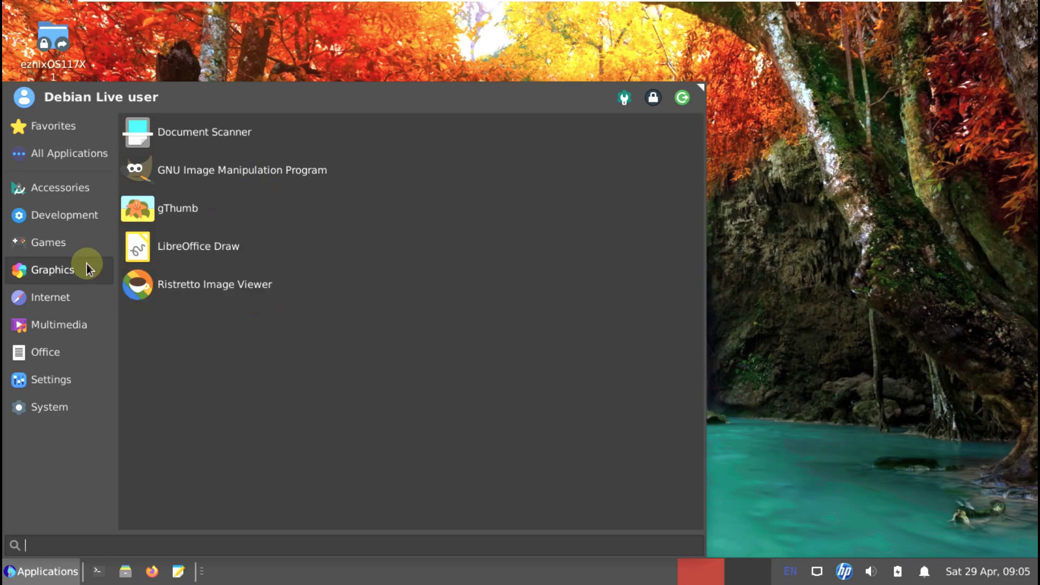
left_click(60, 243)
left_click(95, 217)
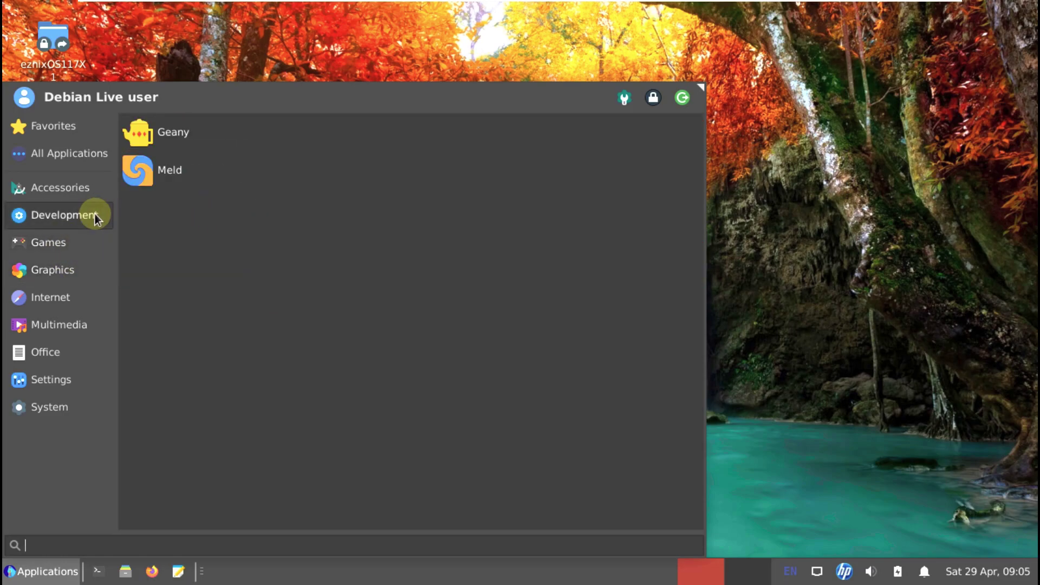
Open Task Manager from the System category, examine the running processes and resource usage, and close it.
left_click(80, 408)
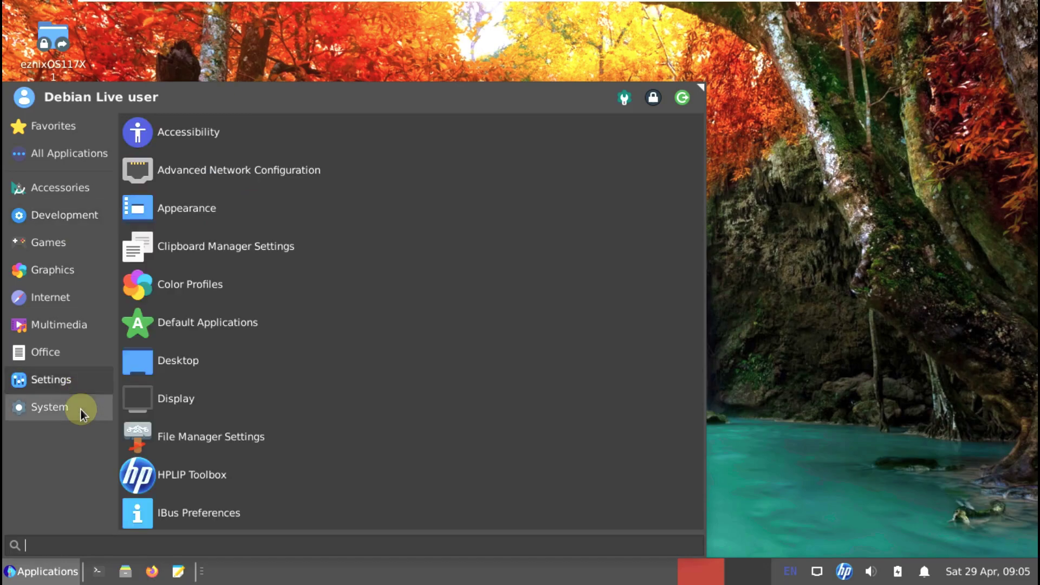
scroll(198, 410, "down", 5)
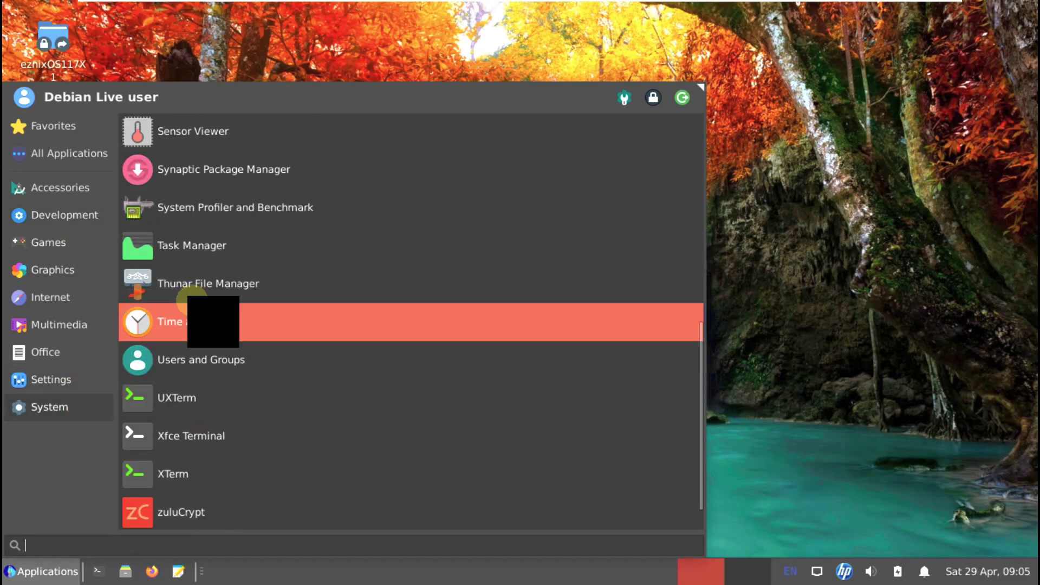
left_click(187, 251)
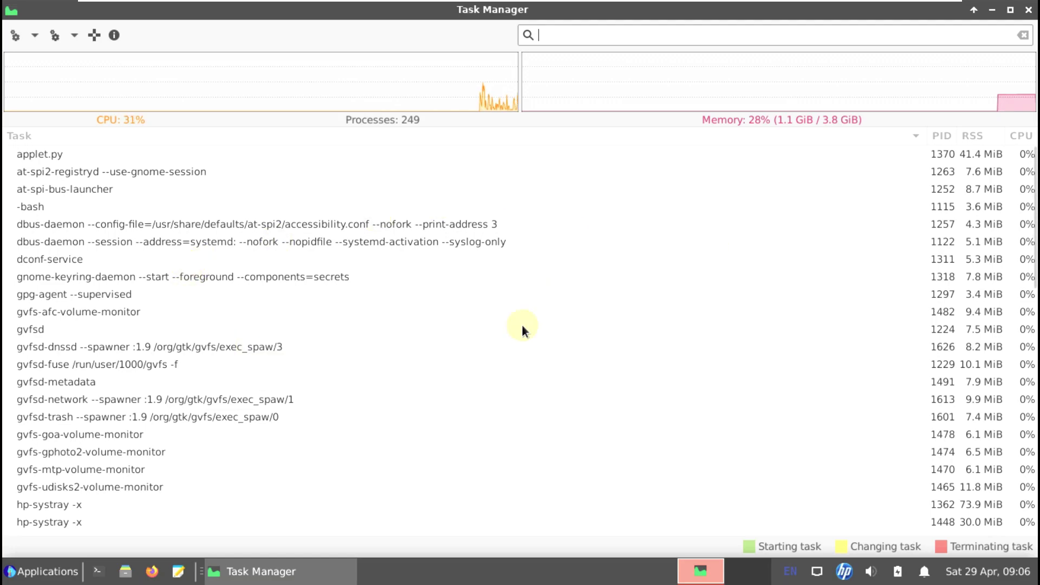
scroll(524, 341, "down", 12)
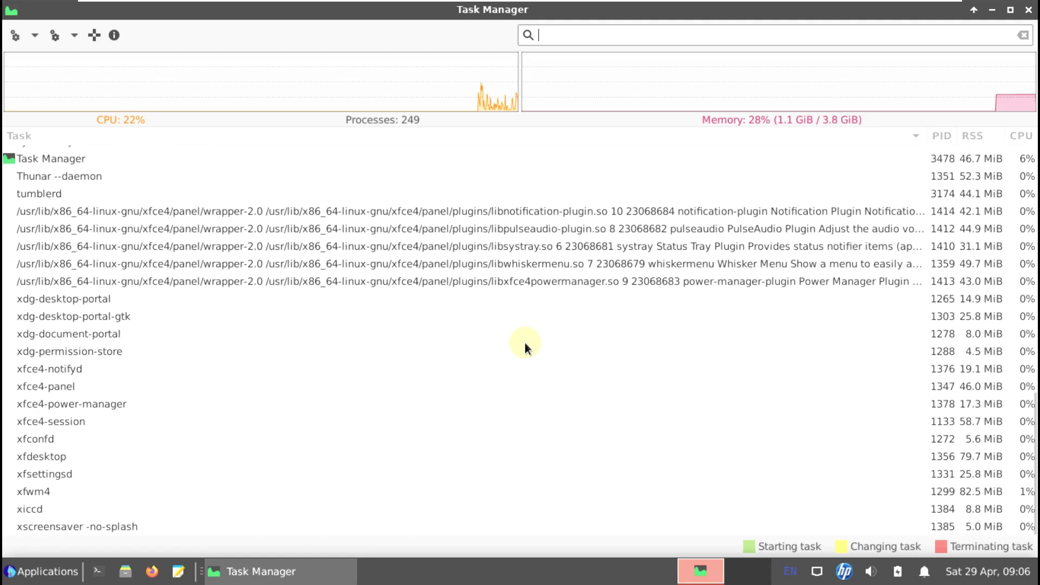
scroll(525, 341, "up", 12)
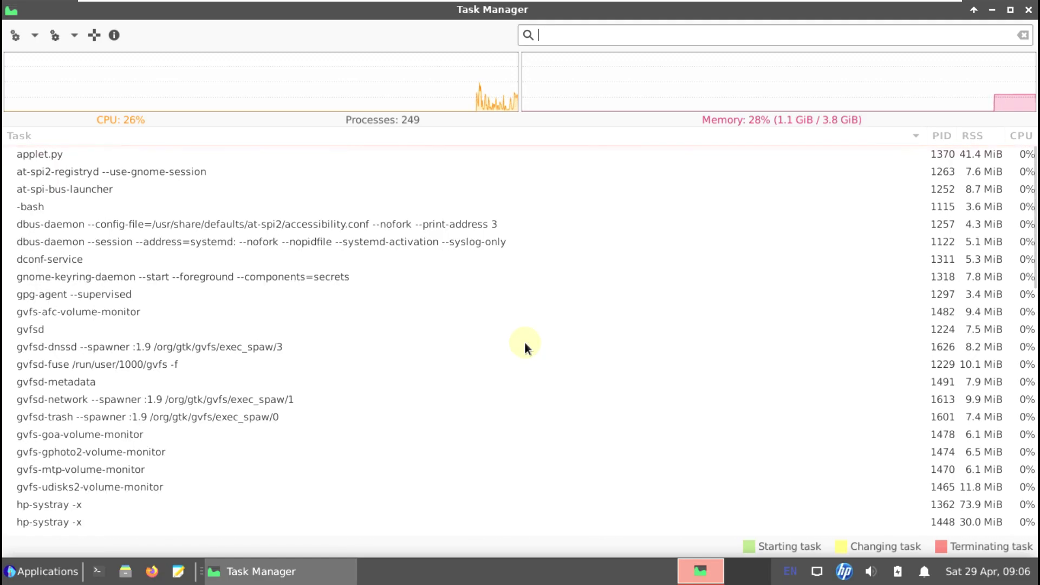
left_click(1028, 9)
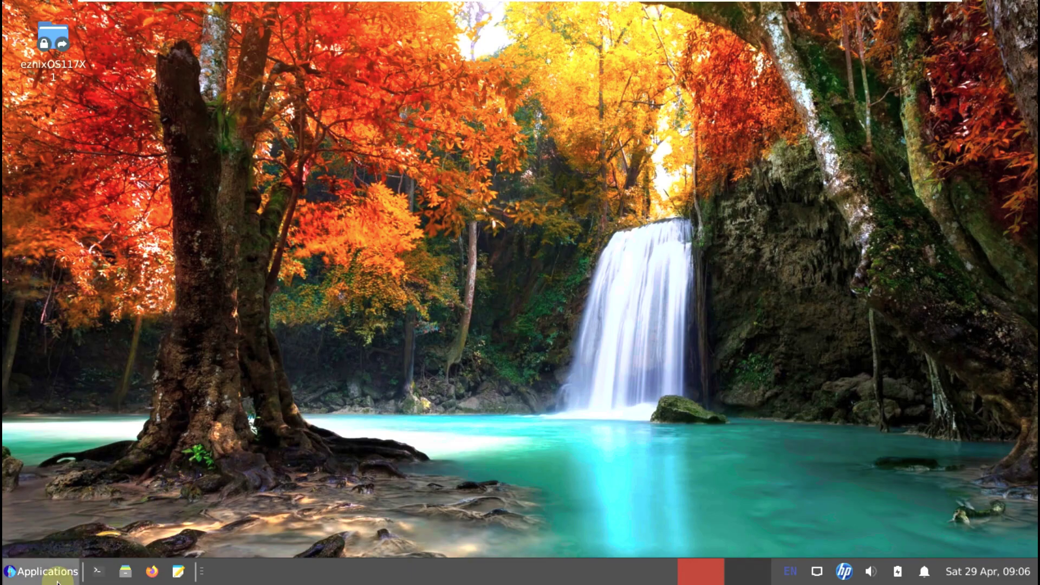
End the live session using the log-out options in the application launcher.
left_click(43, 571)
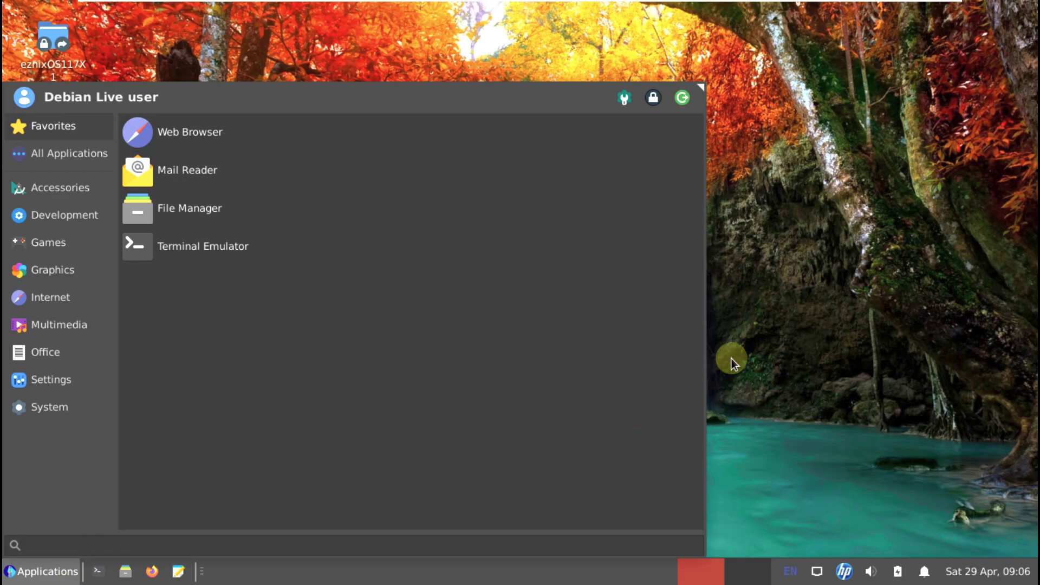
left_click(682, 97)
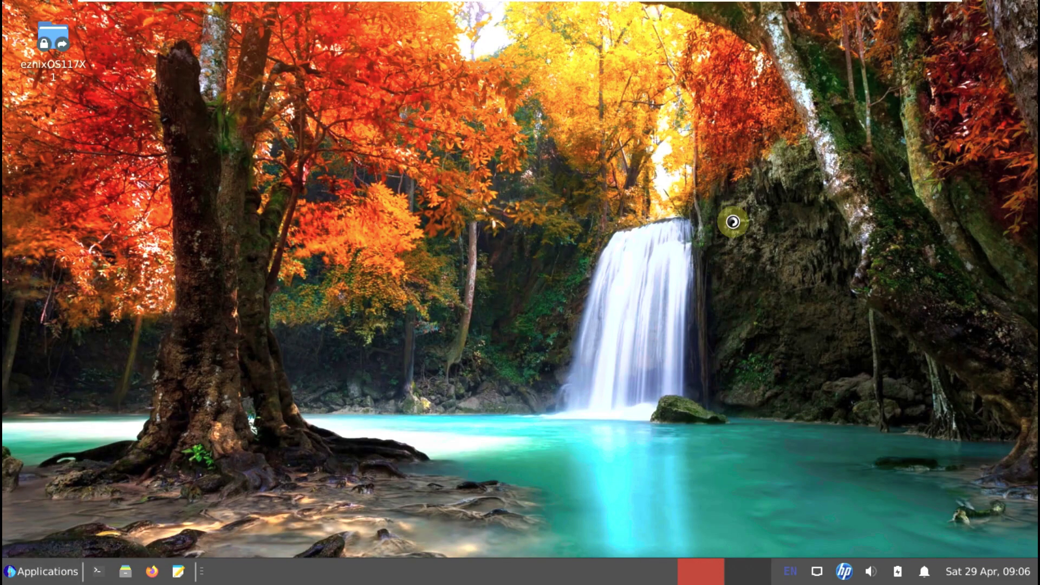
left_click(596, 227)
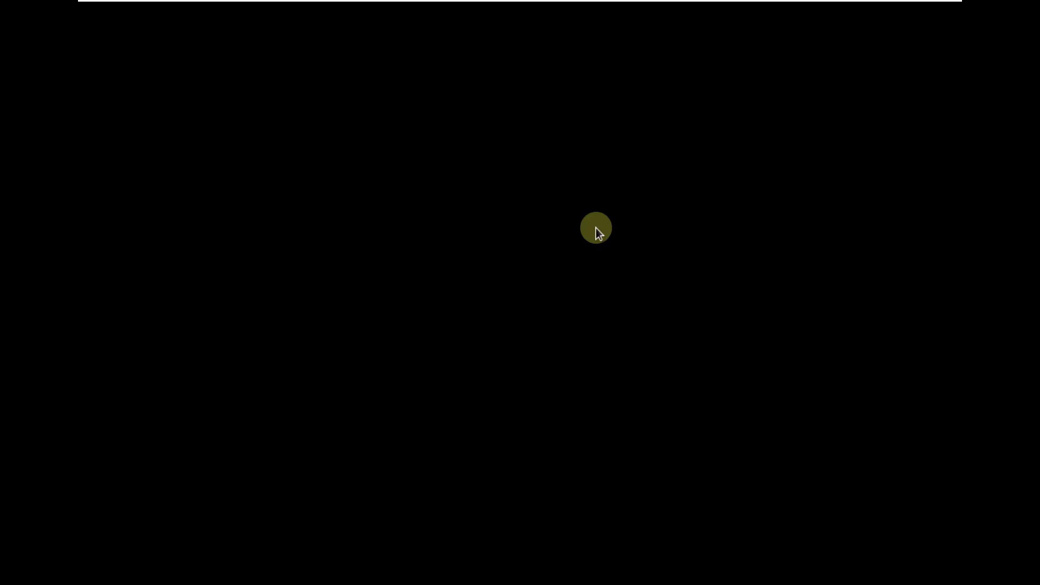